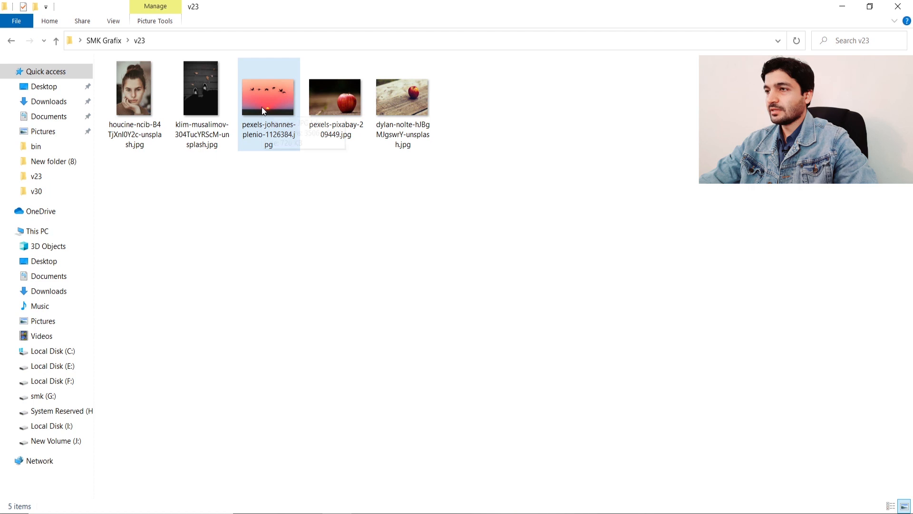
- Open the sunset photo with the flying birds from the v23 folder in Photoshop
left_click(261, 106)
right_click(261, 105)
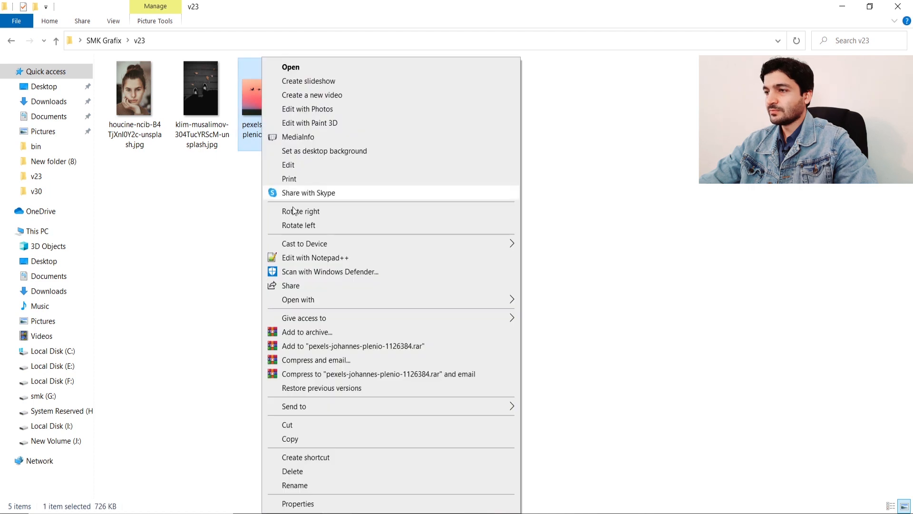
mouse_move(300, 300)
left_click(571, 318)
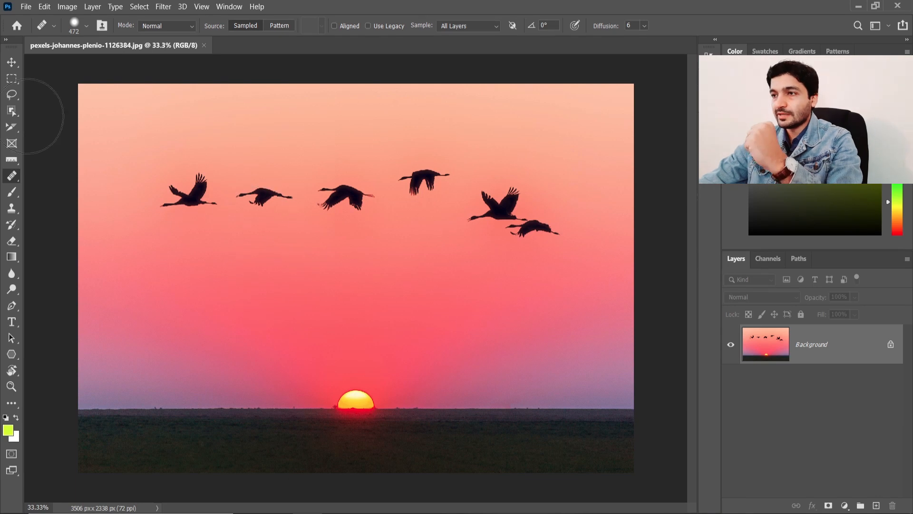
- Activate the Spot Healing Brush Tool and set its brush size to 126 px
right_click(12, 176)
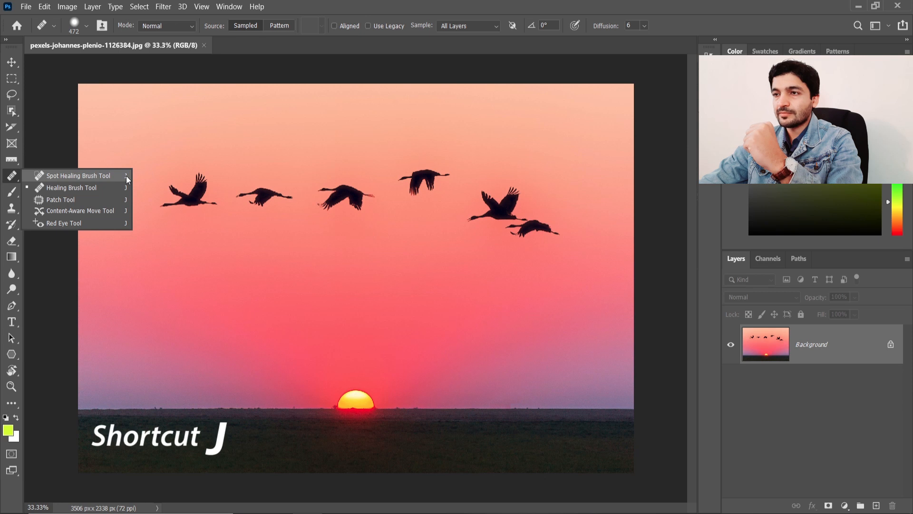
left_click(50, 176)
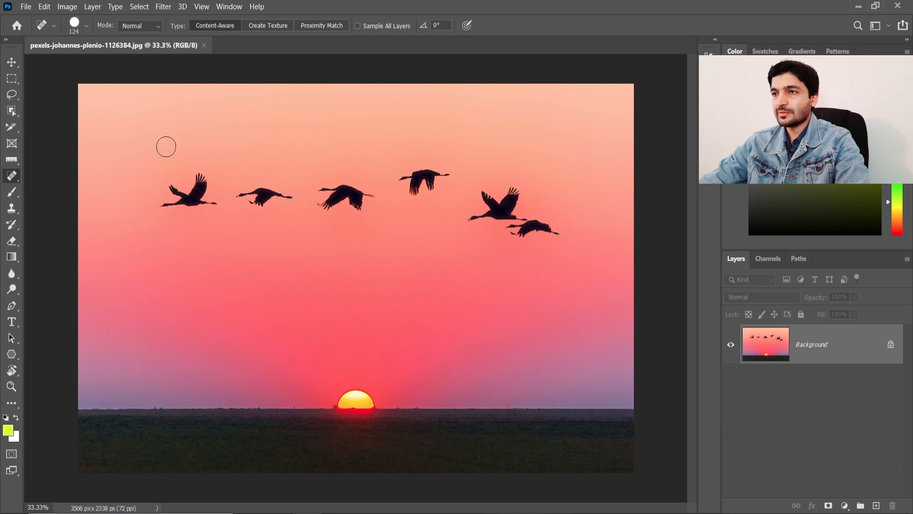
left_click(85, 27)
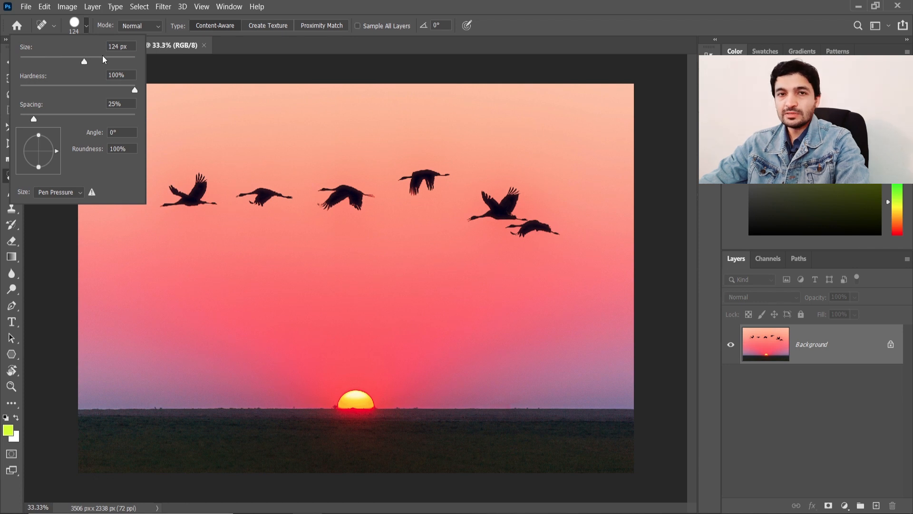
left_click_drag(83, 61, 81, 61)
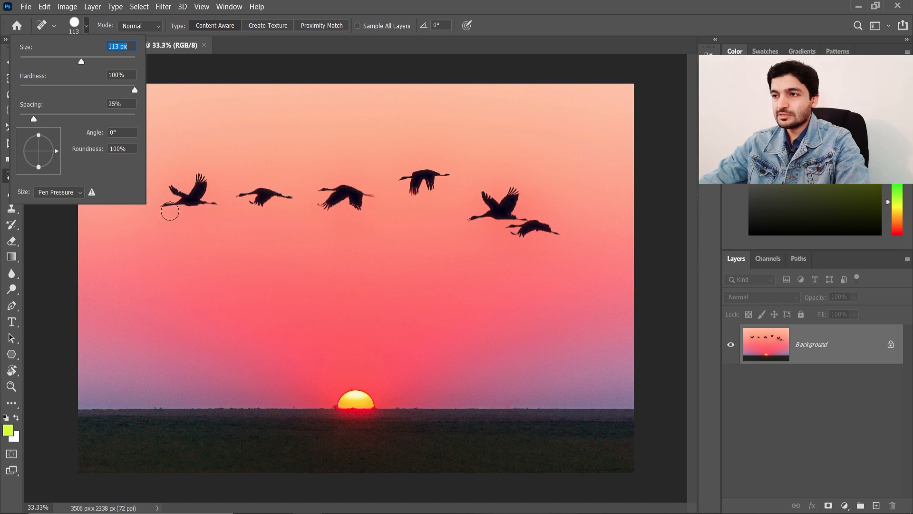
left_click_drag(83, 62, 85, 62)
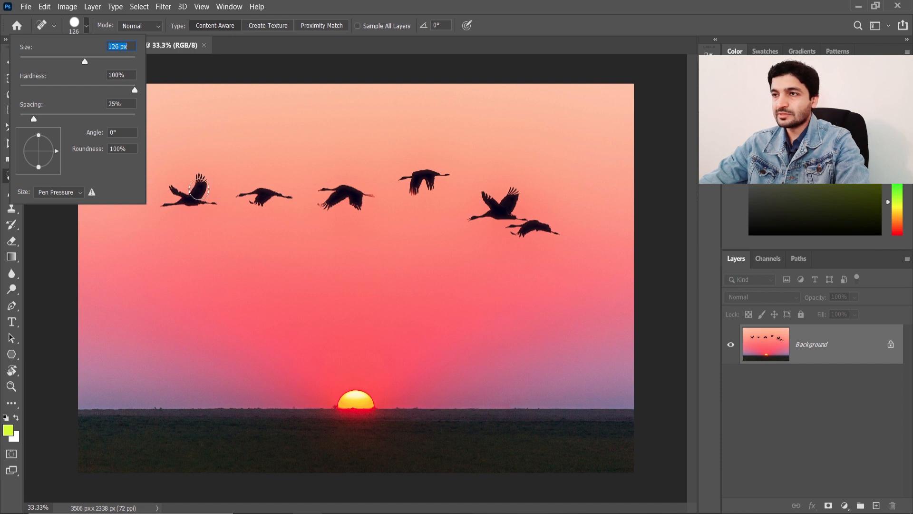
left_click(198, 189)
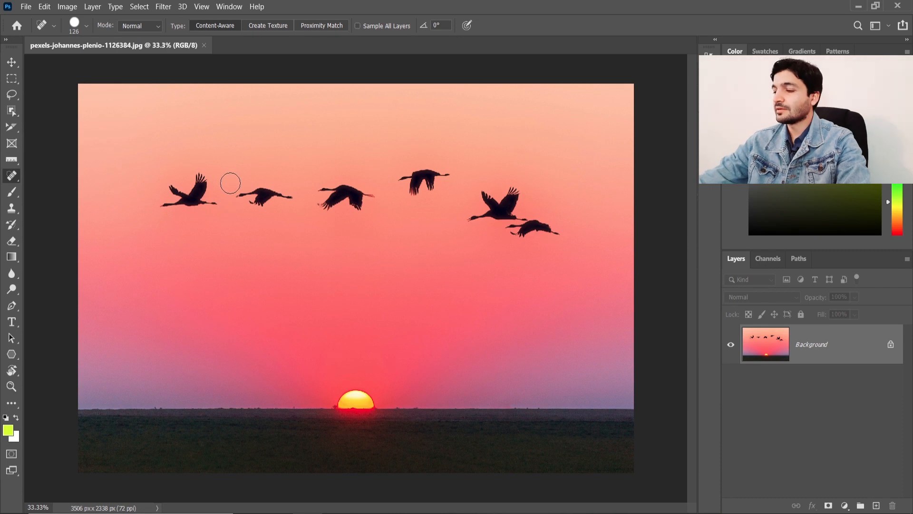
- Enlarge the healing brush to 250 px, and reduce it to 150 px
key("bracketright")
key("bracketright")
key("bracketright")
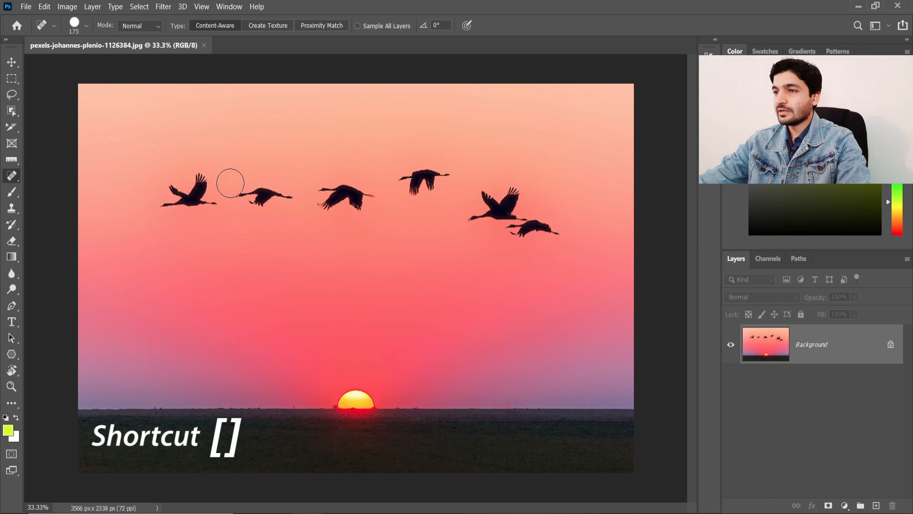
key("bracketright")
key("bracketright")
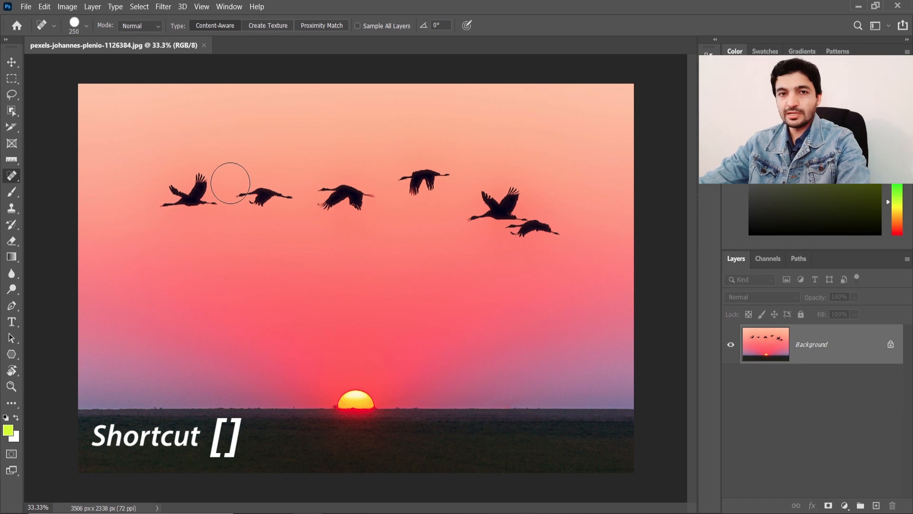
key("bracketleft")
key("bracketleft")
key("bracketleft")
key("bracketleft")
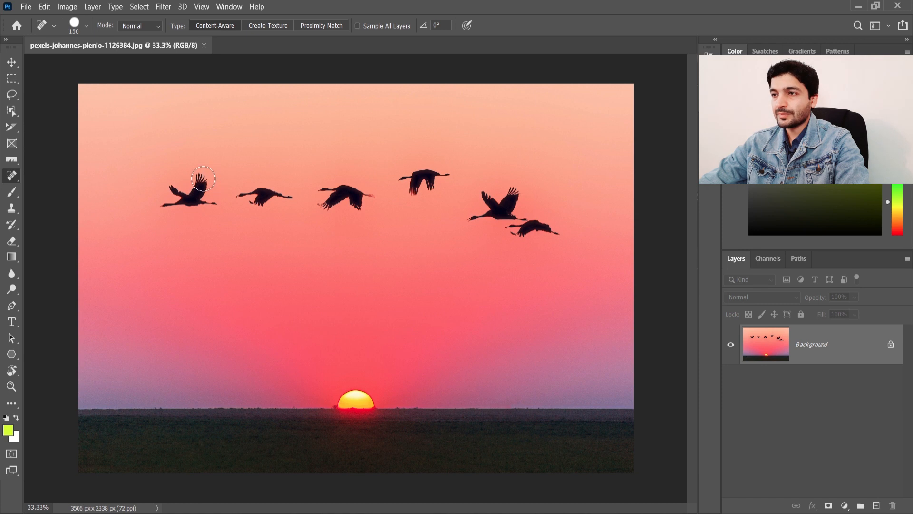
mouse_move(202, 177)
left_mouse_down()
mouse_move(200, 191)
mouse_move(171, 193)
mouse_move(163, 206)
mouse_move(211, 205)
mouse_move(171, 200)
mouse_move(189, 198)
left_mouse_up()
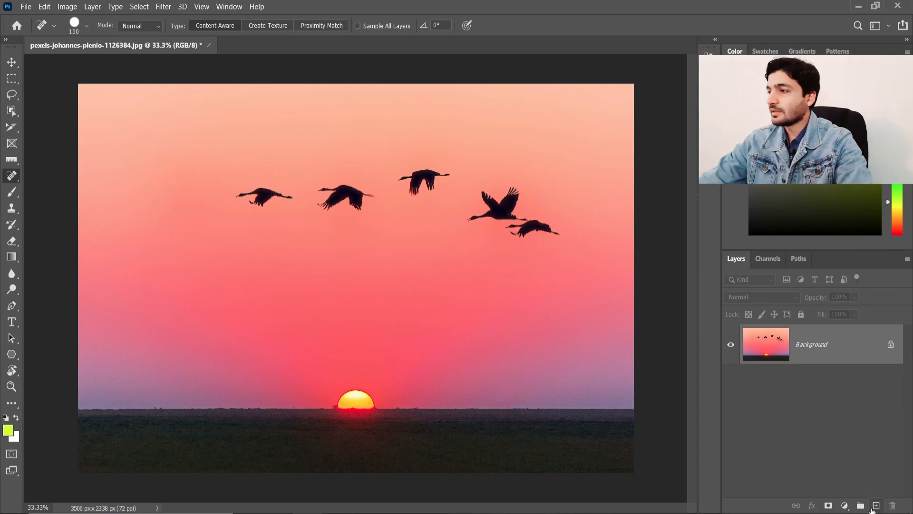
left_click(876, 506)
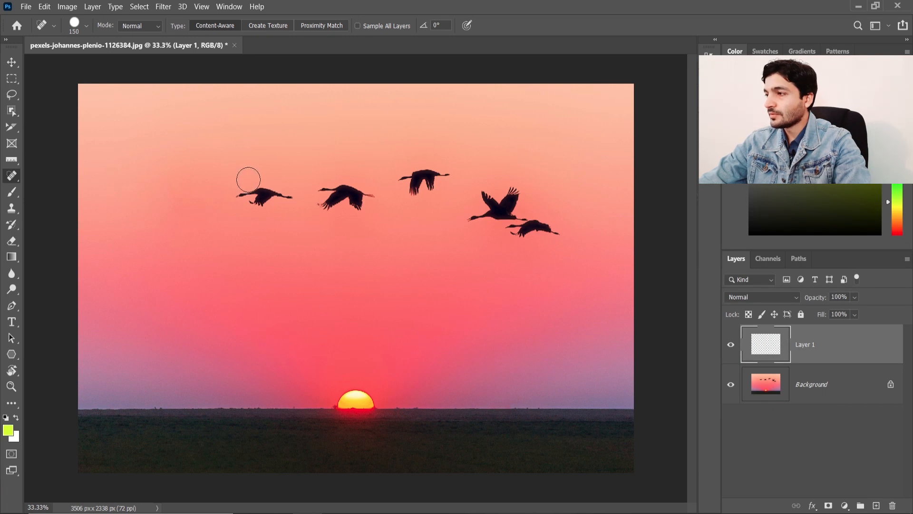
key("ctrl+z")
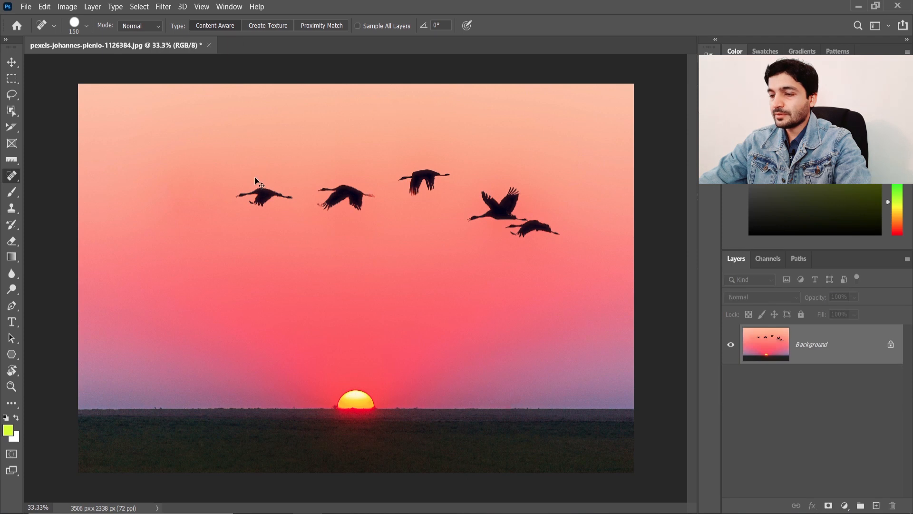
key("ctrl+z")
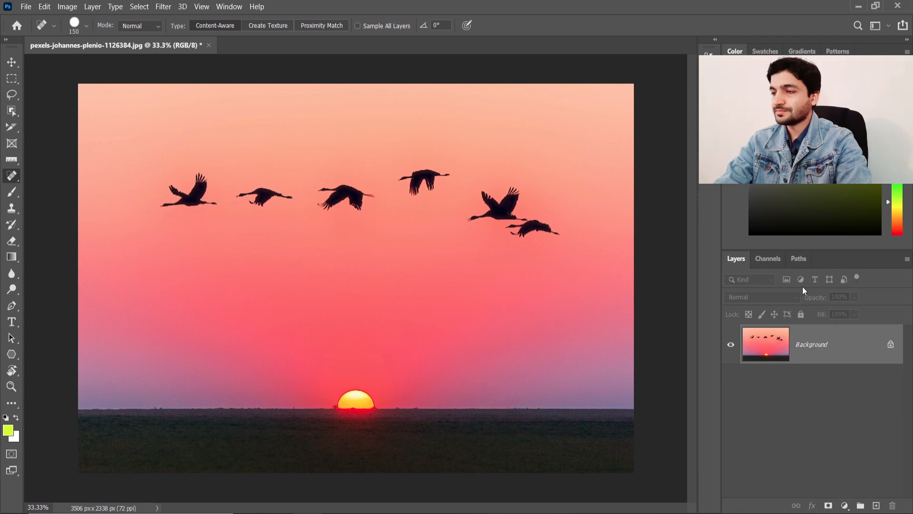
- Remove the leftmost bird with the Spot Healing Brush on a new layer, with Sample All Layers enabled
left_click(877, 505)
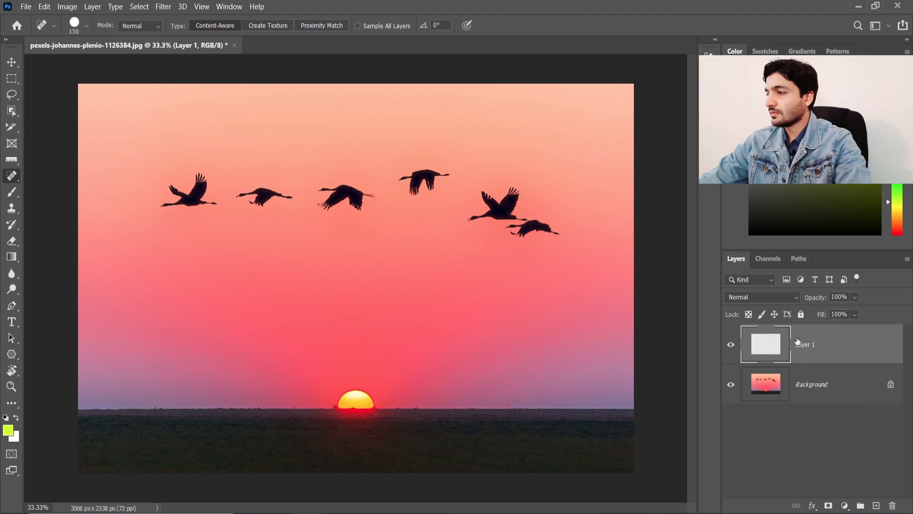
mouse_move(200, 183)
left_mouse_down()
mouse_move(172, 190)
mouse_move(167, 203)
mouse_move(210, 205)
left_mouse_up()
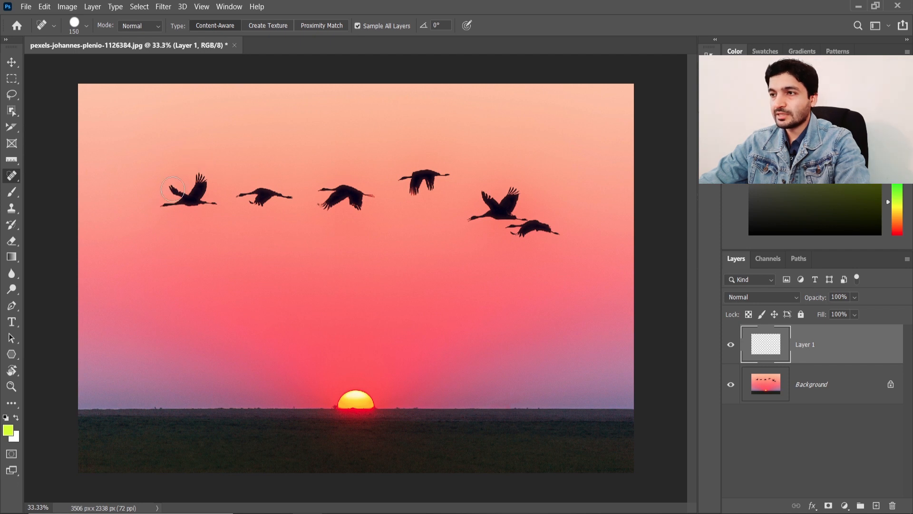
mouse_move(174, 190)
left_mouse_down()
mouse_move(205, 186)
mouse_move(219, 203)
mouse_move(166, 207)
mouse_move(195, 195)
mouse_move(24, 176)
mouse_move(175, 180)
mouse_move(205, 195)
left_mouse_up()
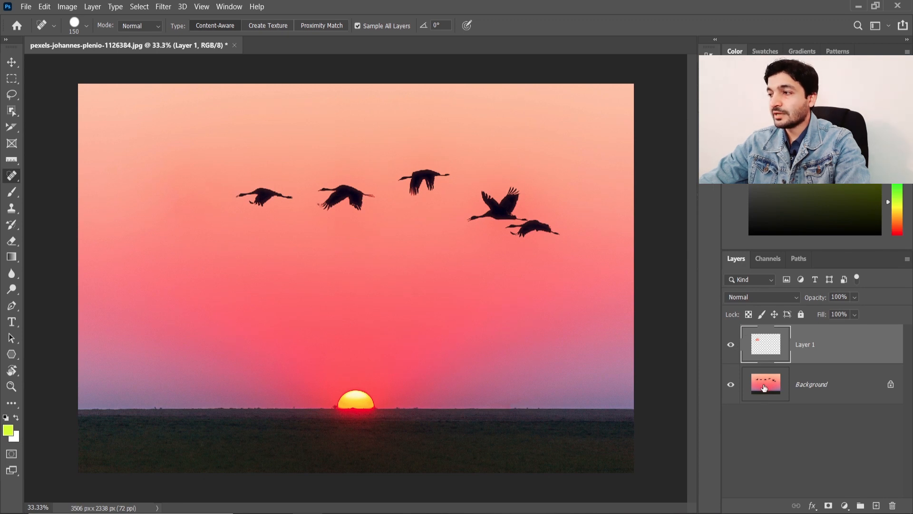
- Hide and reshow Layer 1 and the Background in turn to examine the healed patch separately from the original photo
left_click(731, 345)
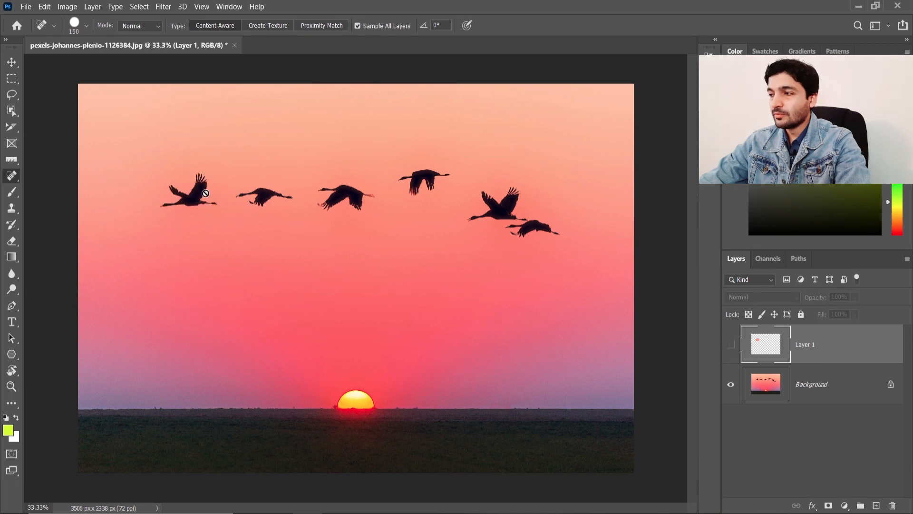
left_click(729, 344)
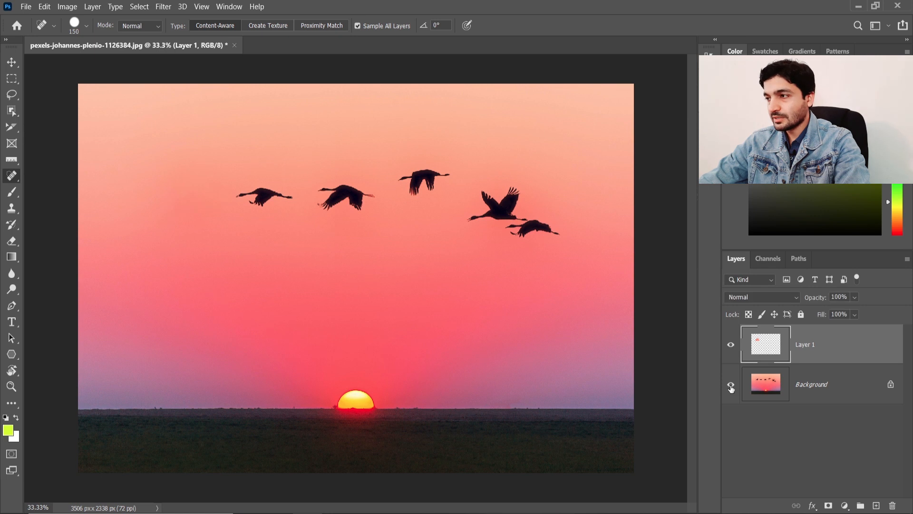
left_click(731, 385)
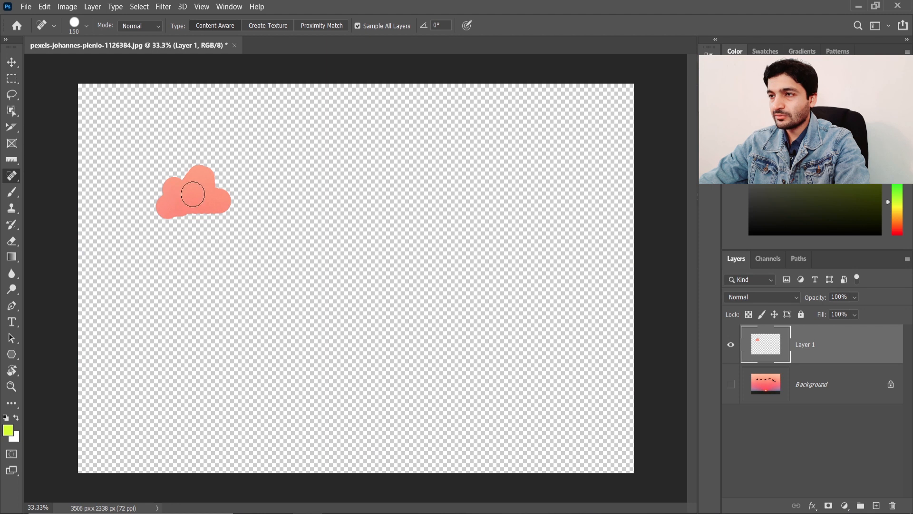
left_click(731, 385)
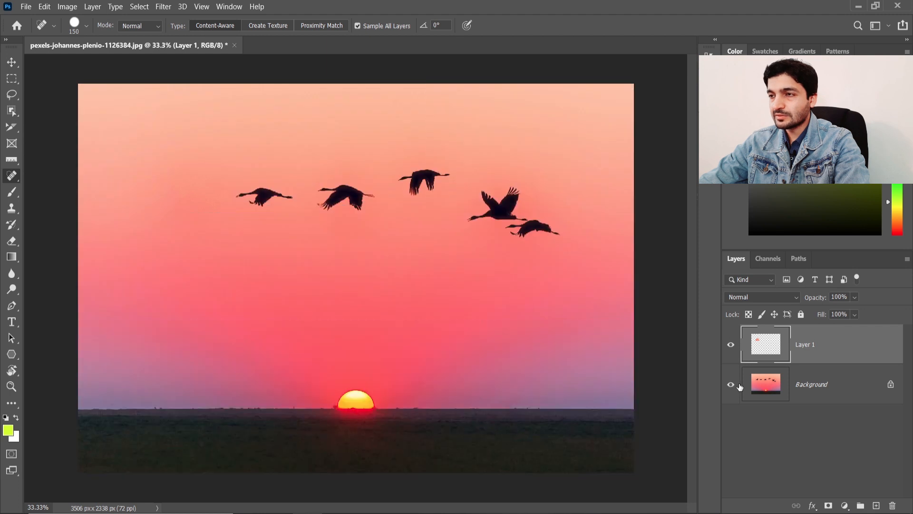
- Paint over the remaining birds on Layer 1 with the Spot Healing Brush to remove them from the sky
mouse_move(245, 195)
left_mouse_down()
mouse_move(288, 197)
mouse_move(253, 206)
mouse_move(257, 213)
left_mouse_up()
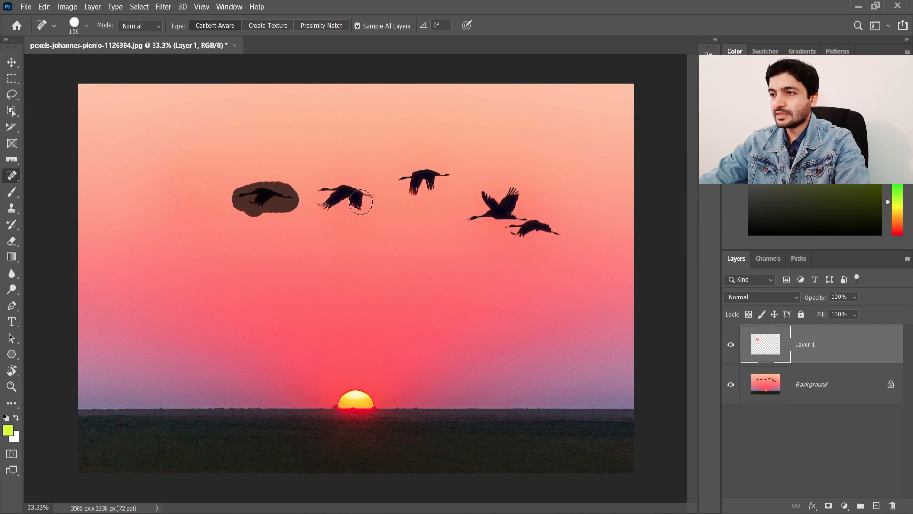
mouse_move(338, 209)
left_mouse_down()
mouse_move(330, 212)
mouse_move(318, 190)
mouse_move(376, 200)
mouse_move(320, 206)
left_mouse_up()
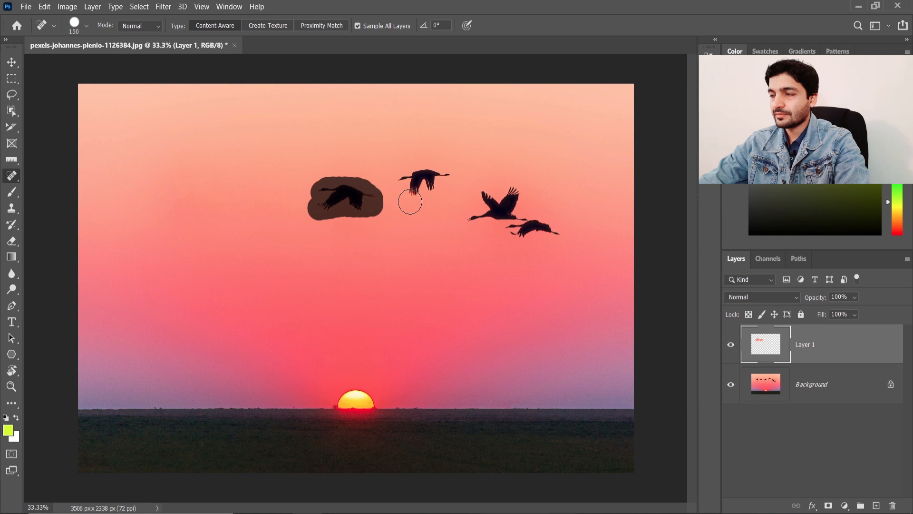
mouse_move(409, 196)
left_mouse_down()
mouse_move(441, 174)
mouse_move(441, 190)
mouse_move(410, 193)
left_mouse_up()
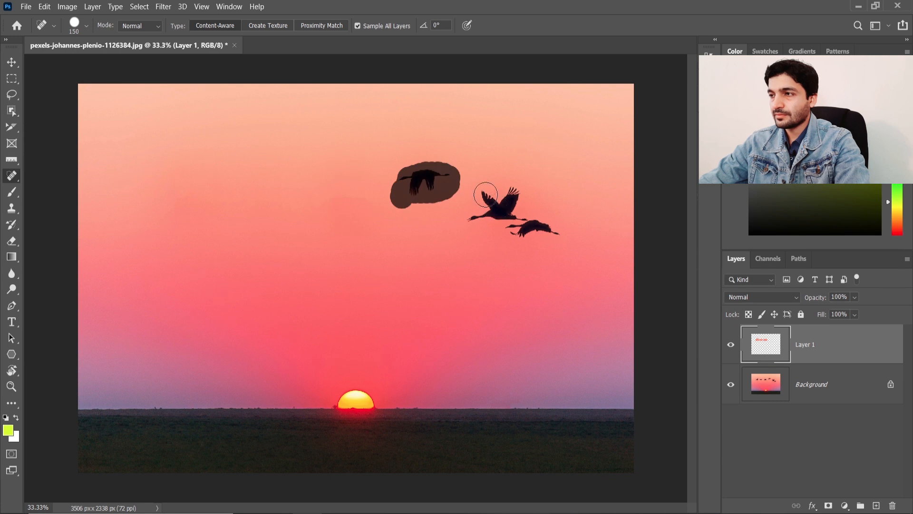
mouse_move(485, 194)
left_mouse_down()
mouse_move(515, 197)
mouse_move(479, 222)
mouse_move(528, 221)
mouse_move(525, 235)
mouse_move(561, 236)
mouse_move(519, 212)
left_mouse_up()
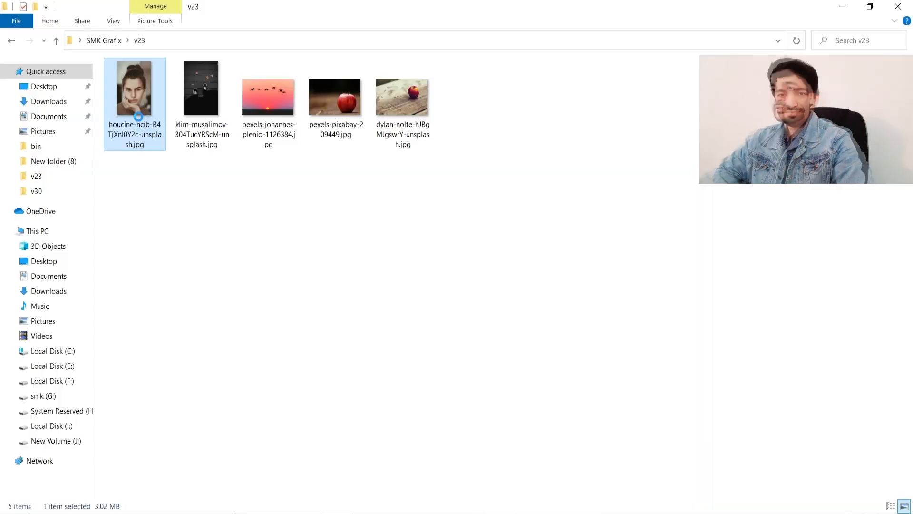
- Open the portrait photo of the freckled woman from the v23 folder in Photoshop
right_click(138, 116)
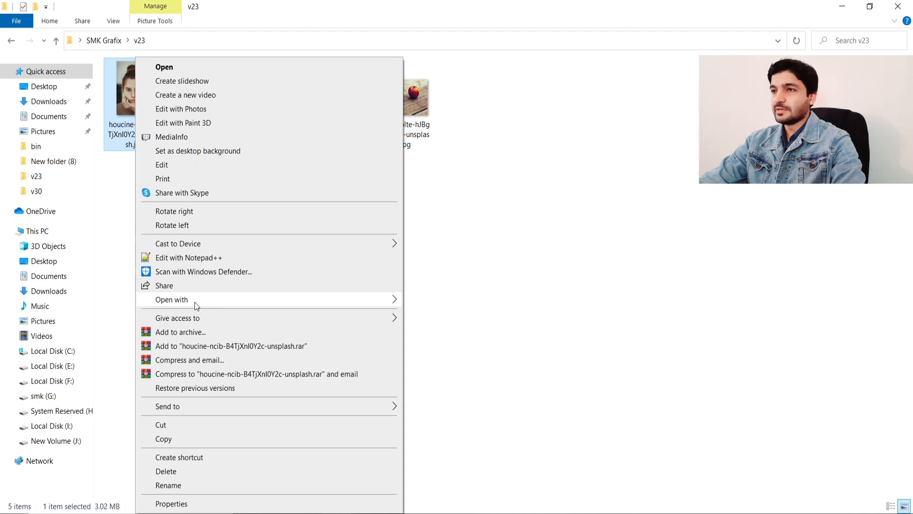
mouse_move(196, 301)
left_click(443, 316)
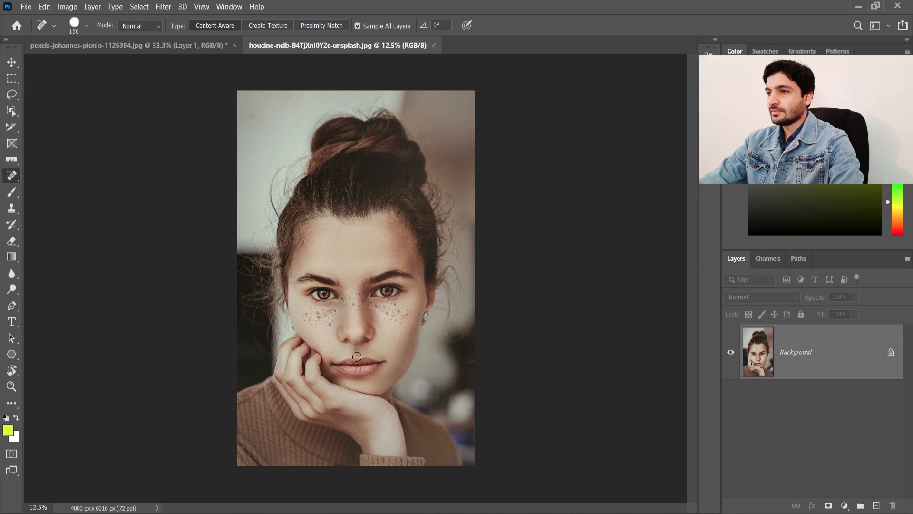
- Set the Spot Healing Brush size to 53 px for the facial spots and add a new layer above the portrait
scroll(359, 352, "up", 5)
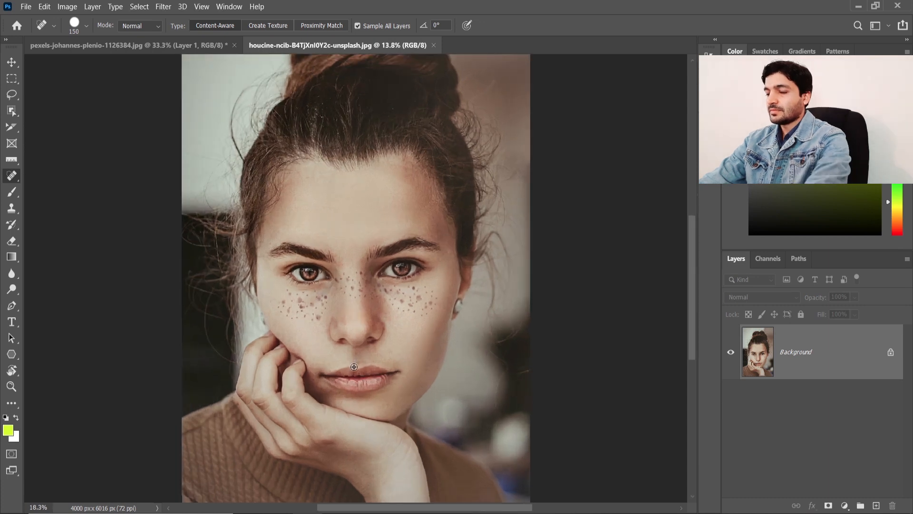
scroll(354, 367, "up", 4)
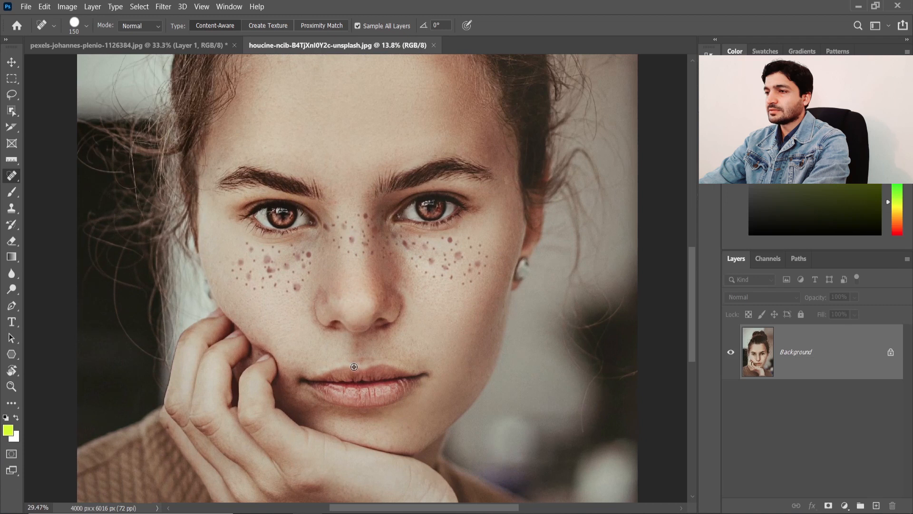
scroll(354, 366, "up", 4)
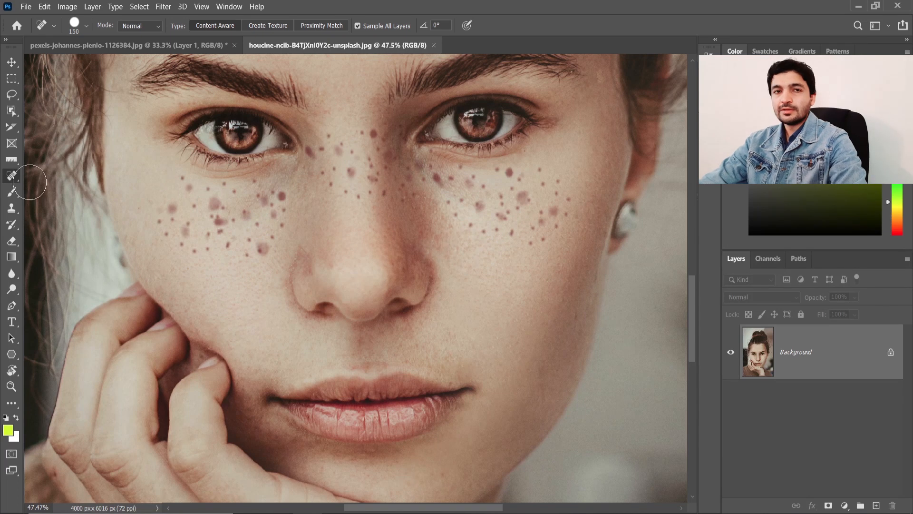
right_click(15, 183)
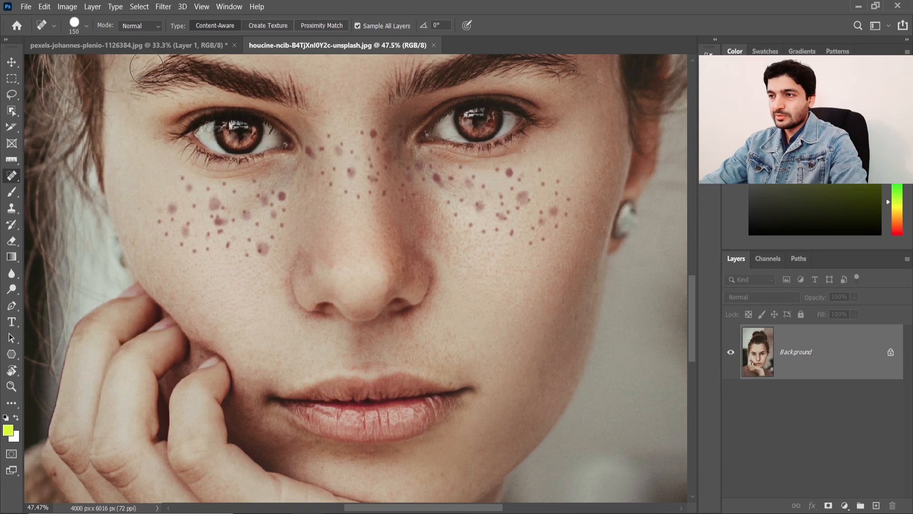
left_click(86, 26)
mouse_move(50, 60)
left_mouse_down()
mouse_move(38, 59)
mouse_move(49, 60)
left_mouse_up()
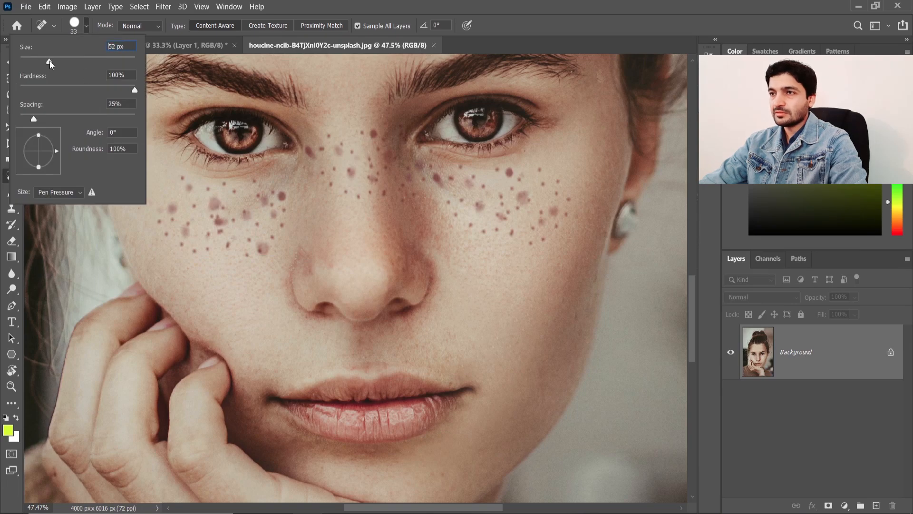
left_click(338, 1)
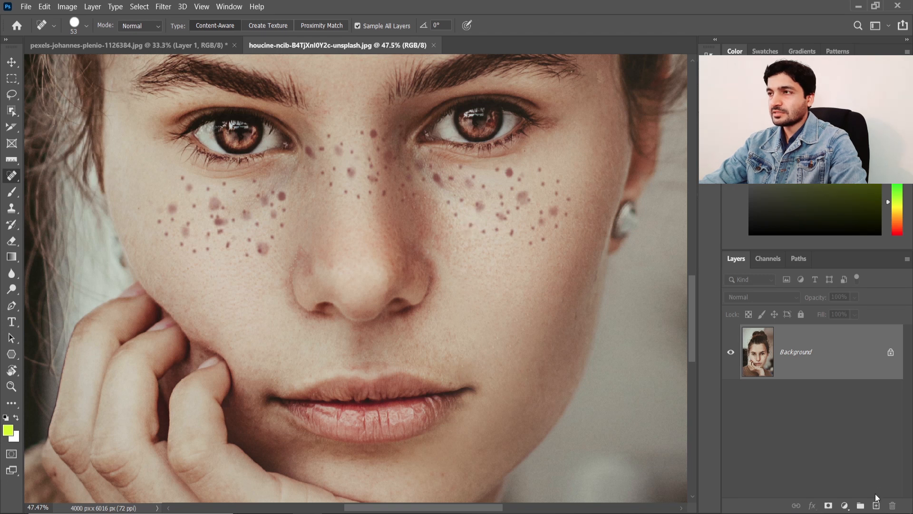
left_click(877, 507)
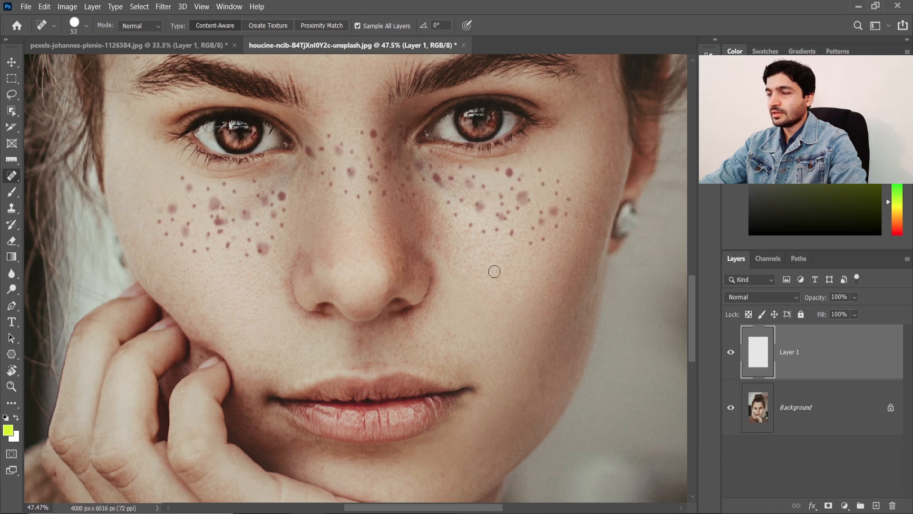
- Remove the spots on the outer part of the earring-side cheek with the Spot Healing Brush on Layer 1
left_click(512, 233)
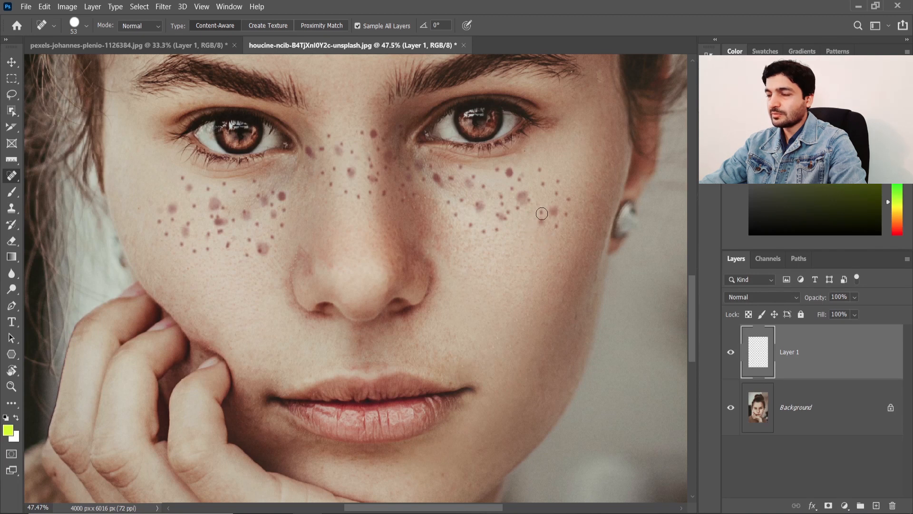
left_click(539, 226)
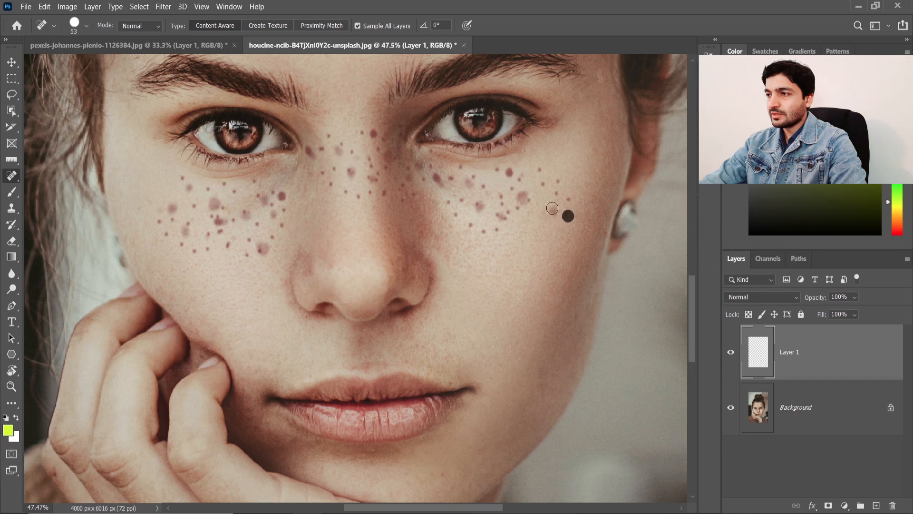
left_click_drag(550, 215, 558, 207)
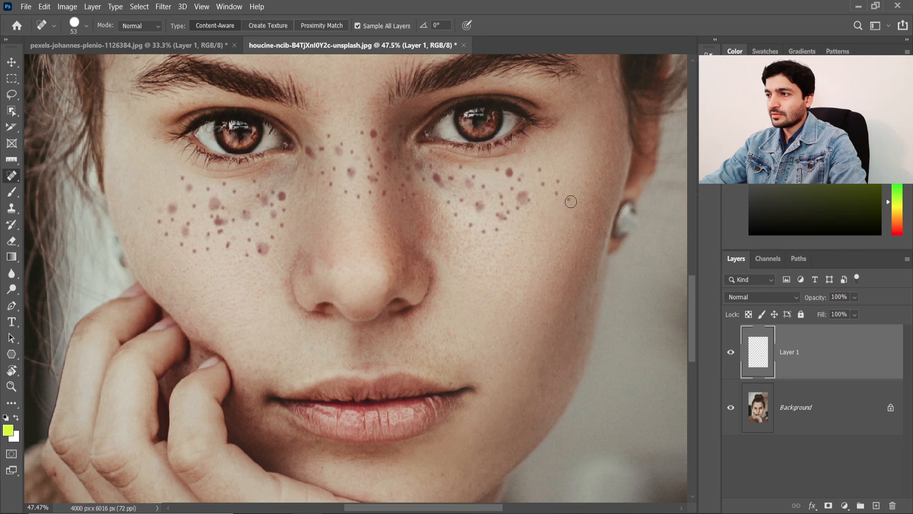
left_click(557, 195)
left_click(543, 185)
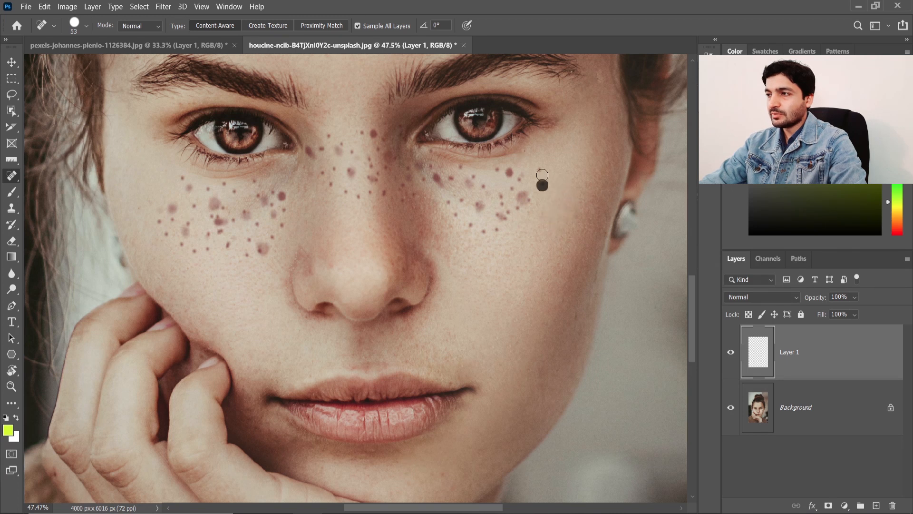
left_click(542, 170)
left_click_drag(524, 174, 516, 182)
left_click(513, 170)
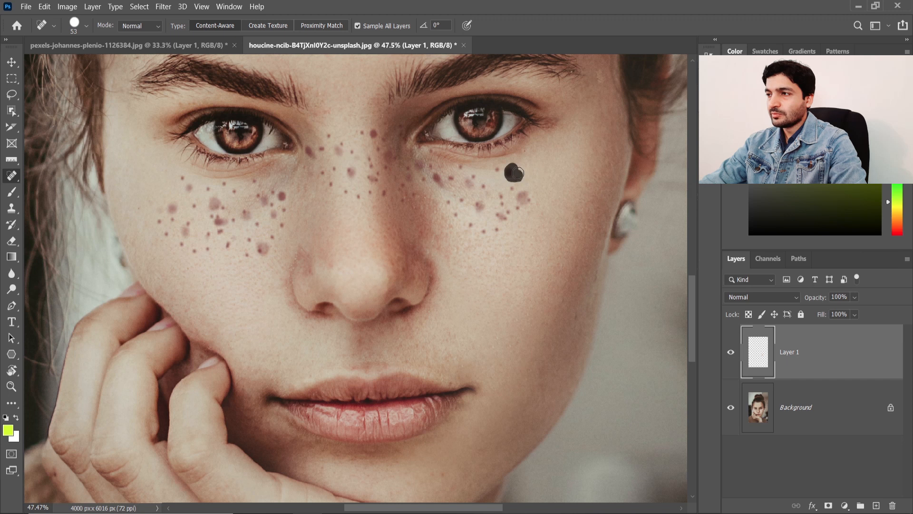
- Heal the remaining spots on the inner part of the earring-side cheek, below the eye
left_click(501, 169)
mouse_move(512, 183)
left_mouse_down()
mouse_move(518, 204)
mouse_move(534, 199)
mouse_move(528, 212)
mouse_move(503, 205)
mouse_move(483, 233)
left_mouse_up()
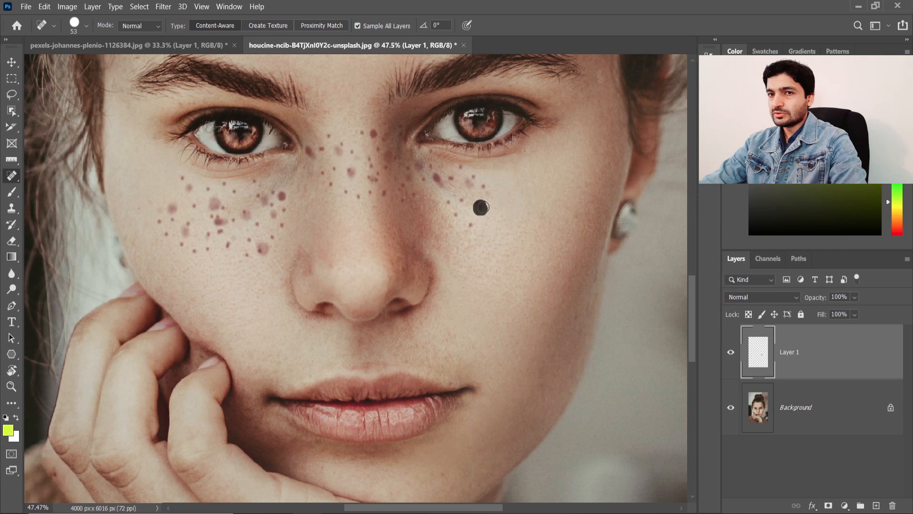
mouse_move(484, 196)
left_mouse_down()
mouse_move(486, 187)
mouse_move(467, 174)
mouse_move(444, 183)
mouse_move(464, 202)
left_mouse_up()
left_click(462, 168)
left_click(457, 212)
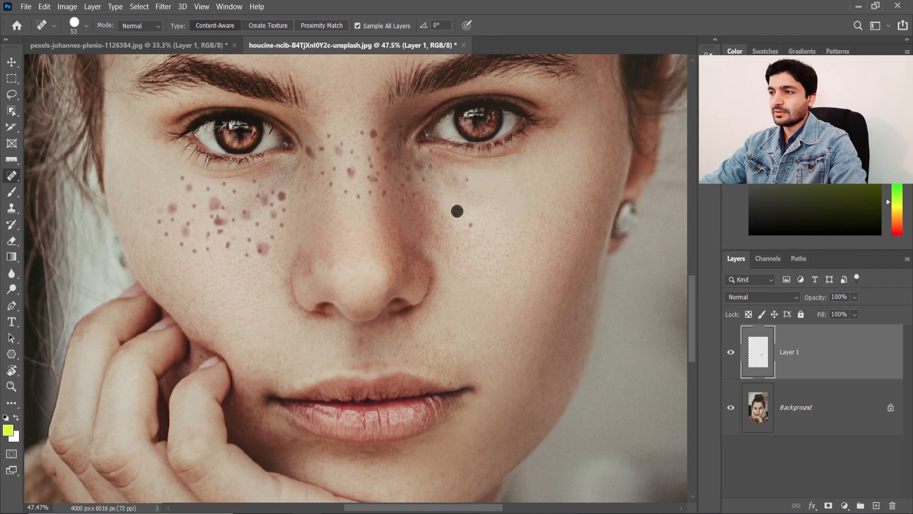
left_click(470, 225)
left_click(465, 177)
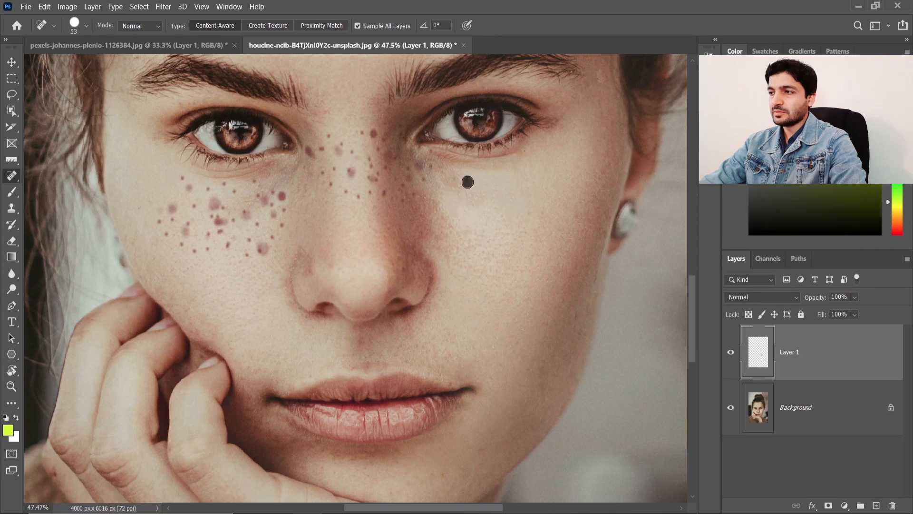
- Heal the spots between the inner corner of the earring-side eye and the side of the nose
left_click_drag(424, 164, 400, 185)
left_click(423, 181)
left_click(415, 181)
left_click(385, 192)
left_click(388, 167)
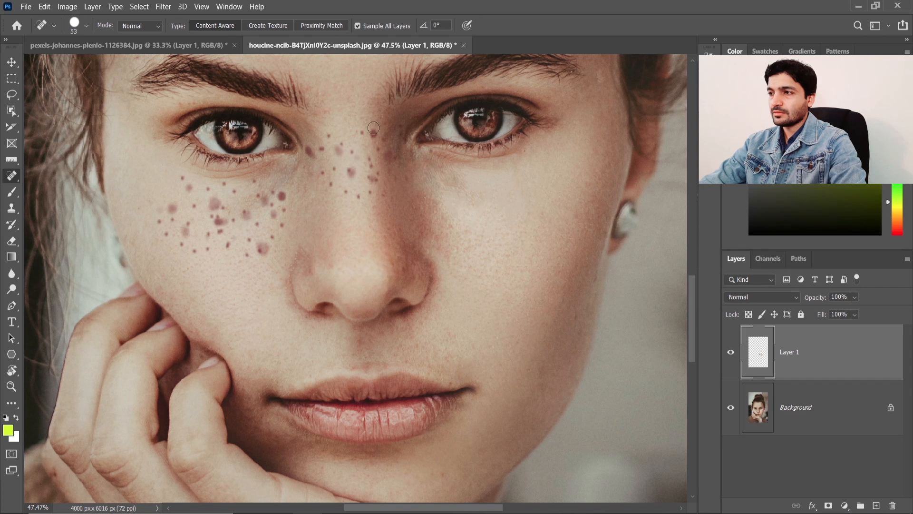
- Heal the spots along the shaded side of the nose bridge, from eye level down
left_click(373, 129)
left_click(360, 132)
mouse_move(381, 138)
left_mouse_down()
mouse_move(388, 160)
mouse_move(400, 133)
mouse_move(385, 204)
left_mouse_up()
left_click(400, 130)
left_click(402, 174)
left_click(392, 177)
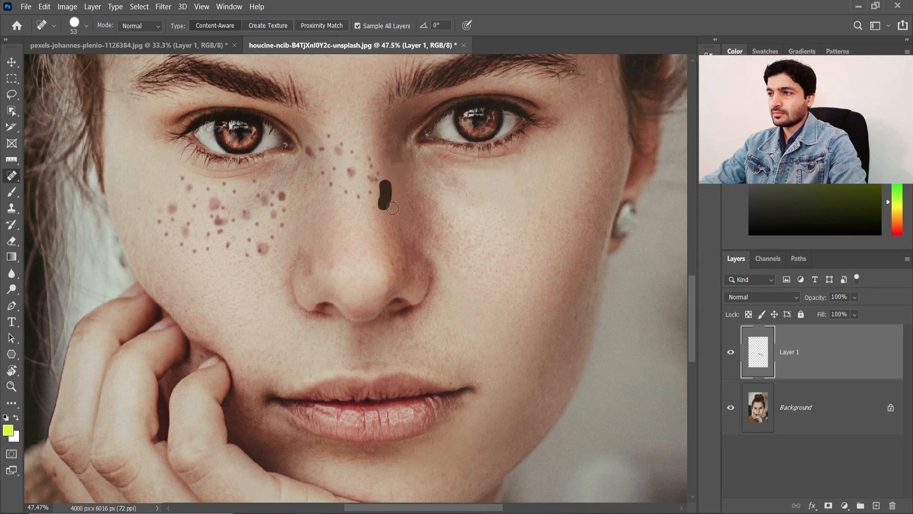
left_click(374, 177)
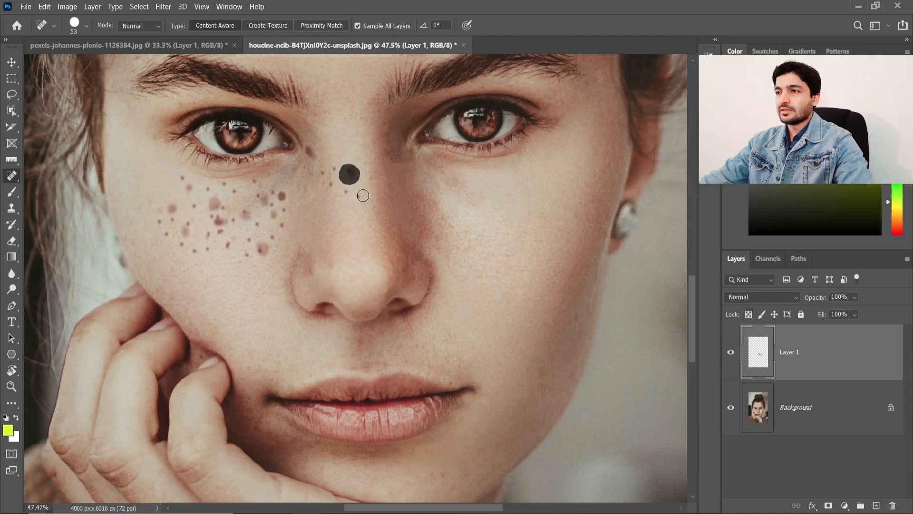
- Heal the last spots on the nose bridge and beside the inner corner of the hand-side eye
left_click(359, 195)
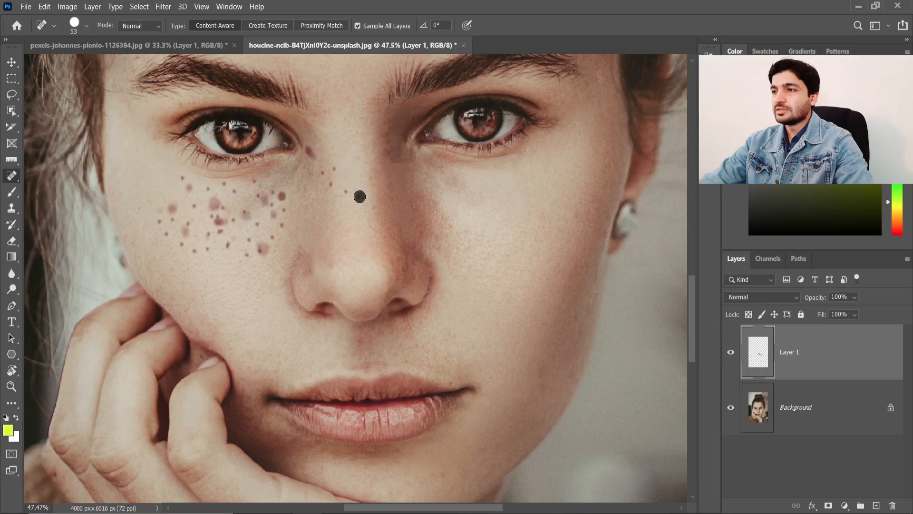
left_click(330, 184)
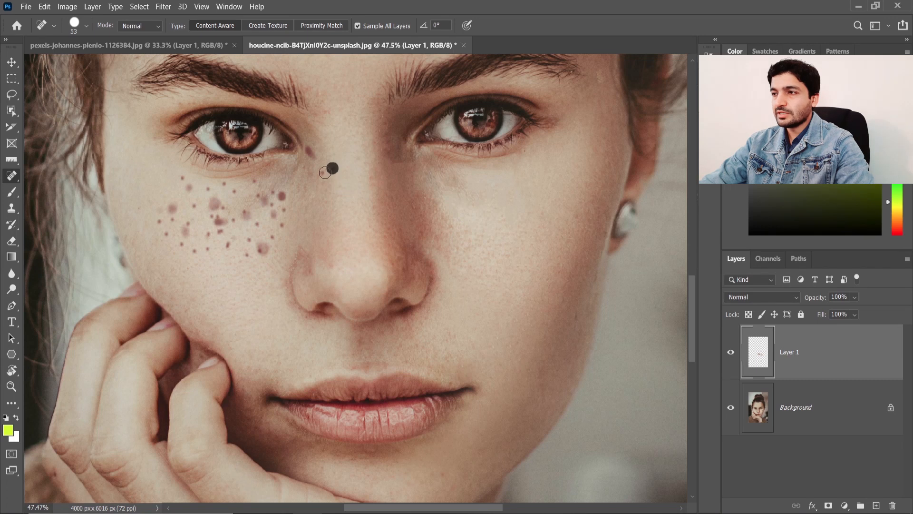
left_click(309, 151)
left_click_drag(305, 148, 318, 161)
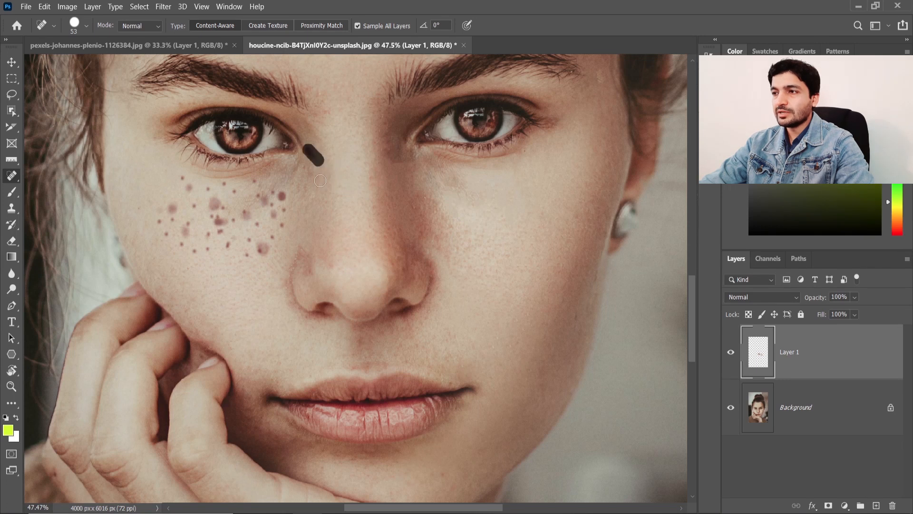
left_click(306, 168)
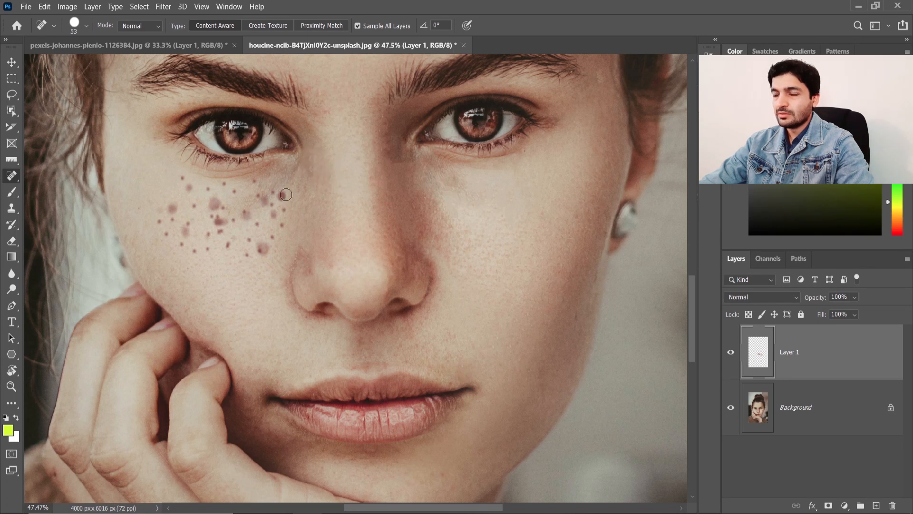
- Heal the spots on the hand-side cheek closest to the nose with the Spot Healing Brush
left_click(281, 195)
left_click(286, 211)
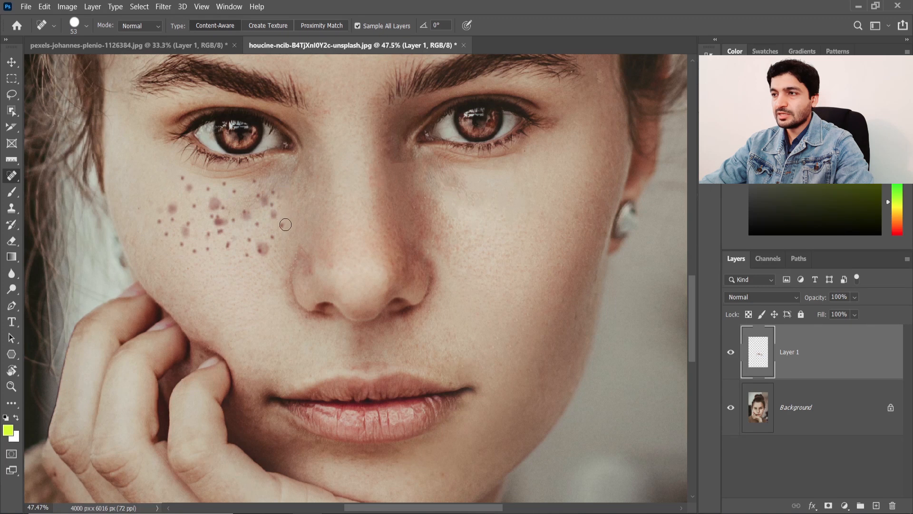
left_click(284, 223)
left_click(274, 212)
left_click(274, 207)
left_click(273, 197)
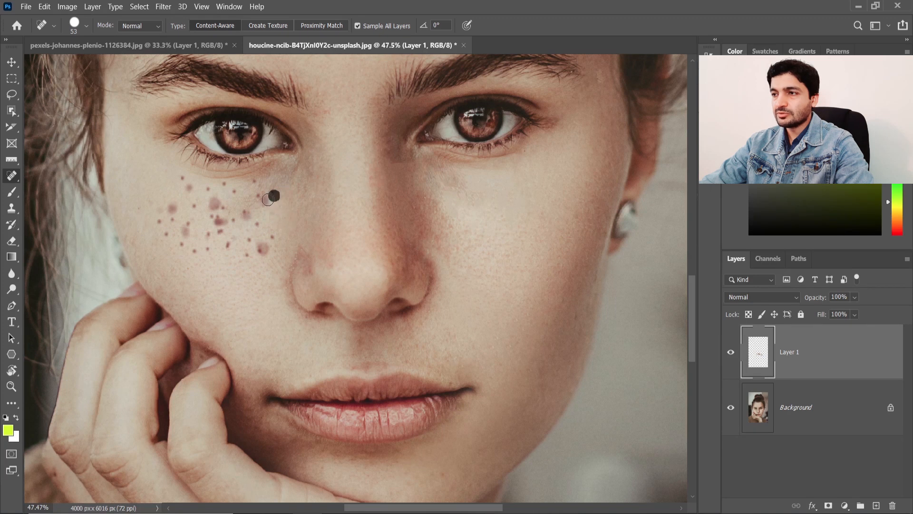
left_click_drag(264, 195, 266, 196)
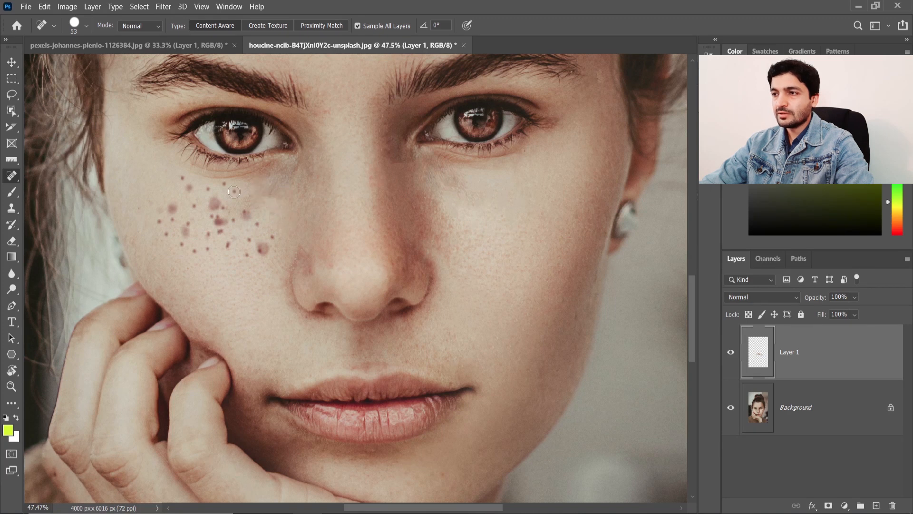
- Heal the spots on the upper and outer part of the hand-side cheek, below the eye
left_click(210, 191)
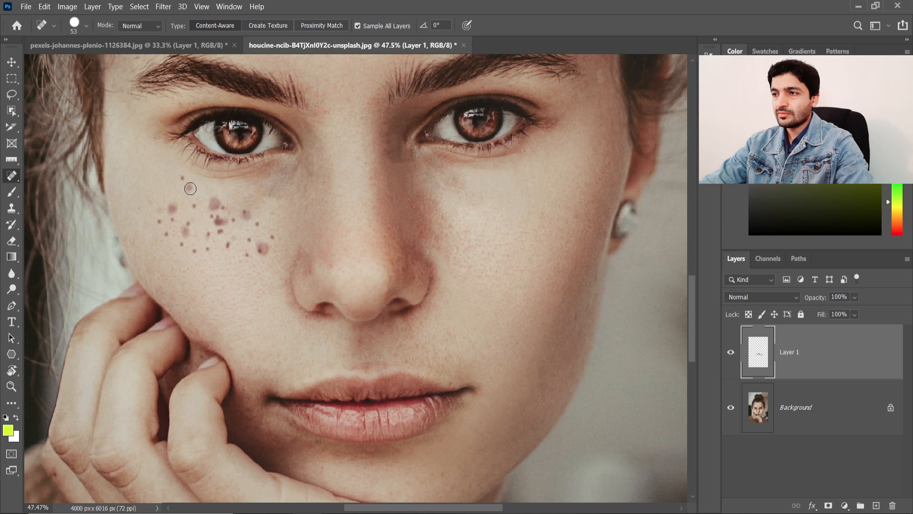
left_click(189, 188)
left_click(183, 177)
left_click(190, 204)
left_click_drag(177, 205, 173, 211)
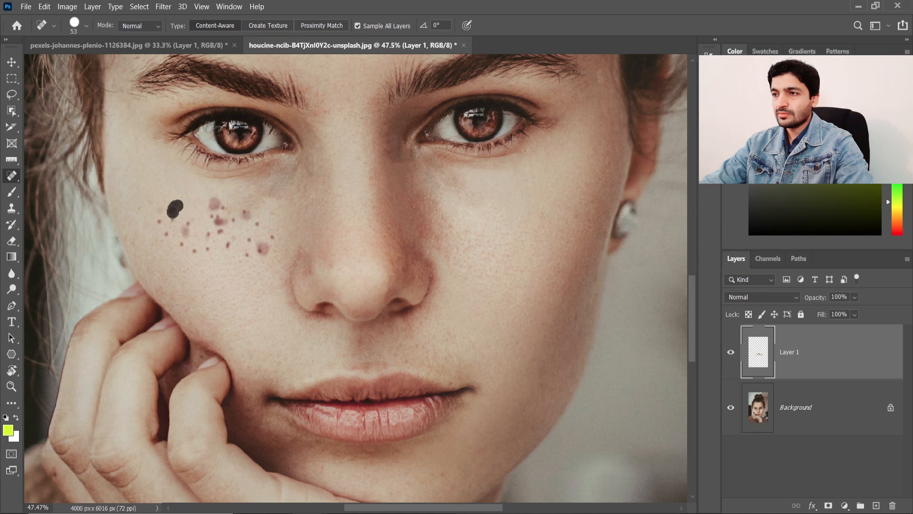
left_click(163, 219)
left_click(163, 223)
left_click(174, 223)
- Heal the small spots along the lower outer edge of the group on the hand-side cheek
left_click_drag(187, 225, 210, 242)
left_click(184, 245)
left_click(194, 253)
left_click(206, 248)
left_click(219, 233)
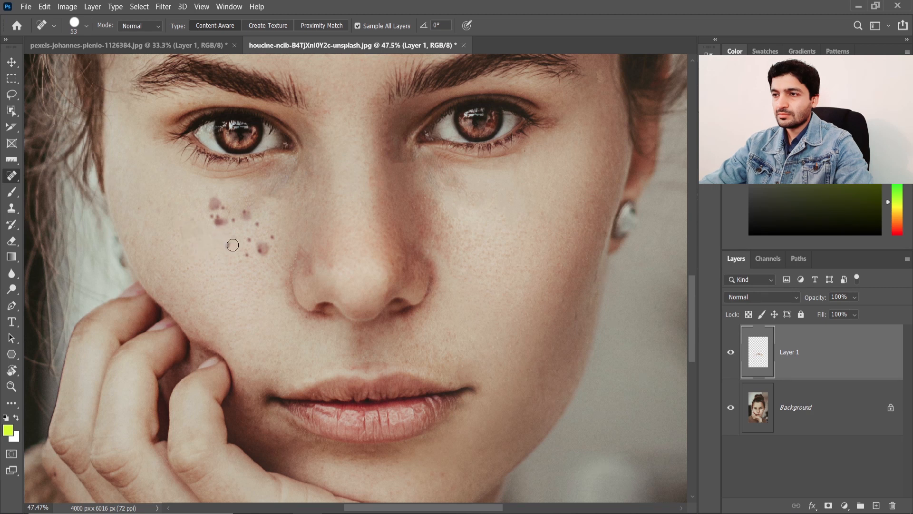
- Heal the remaining large and small spots in the middle of the hand-side cheek
left_click(262, 248)
left_click(272, 238)
left_click(256, 225)
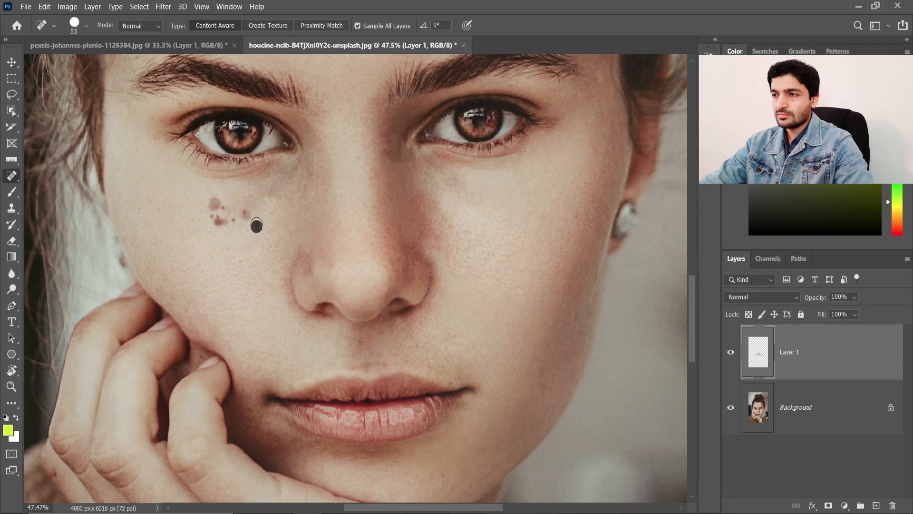
left_click(247, 214)
mouse_move(230, 213)
left_mouse_down()
mouse_move(214, 206)
mouse_move(222, 220)
left_mouse_up()
left_click_drag(226, 224, 195, 221)
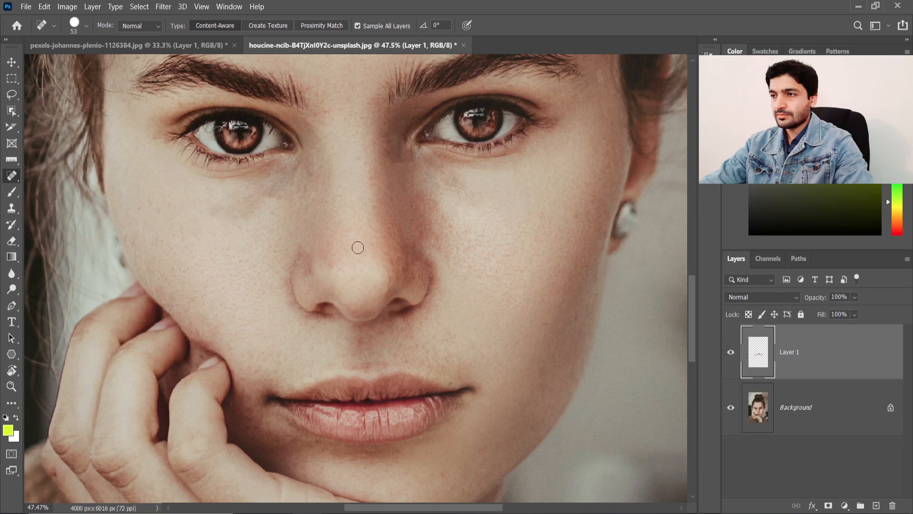
- Touch up the uneven healed patches beside the nose bridge and under the hand-side eye
left_click(401, 161)
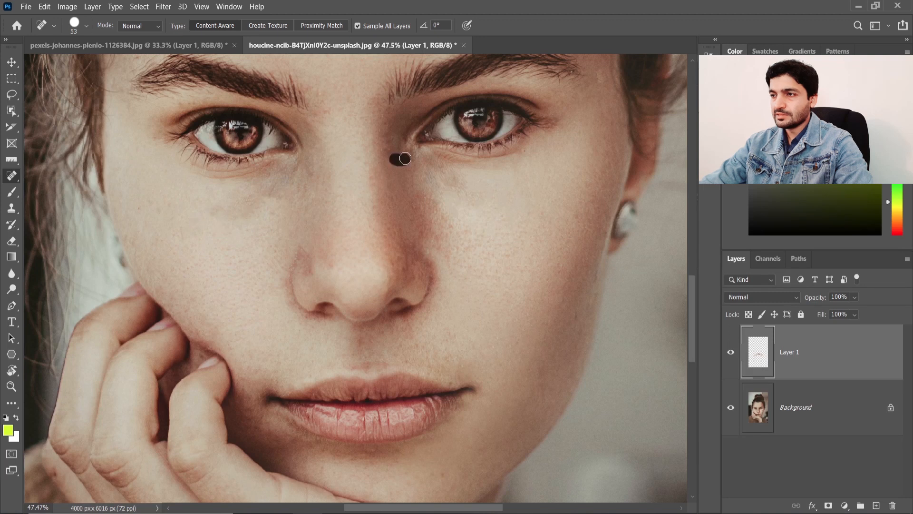
left_click_drag(390, 152, 382, 146)
left_click(399, 159)
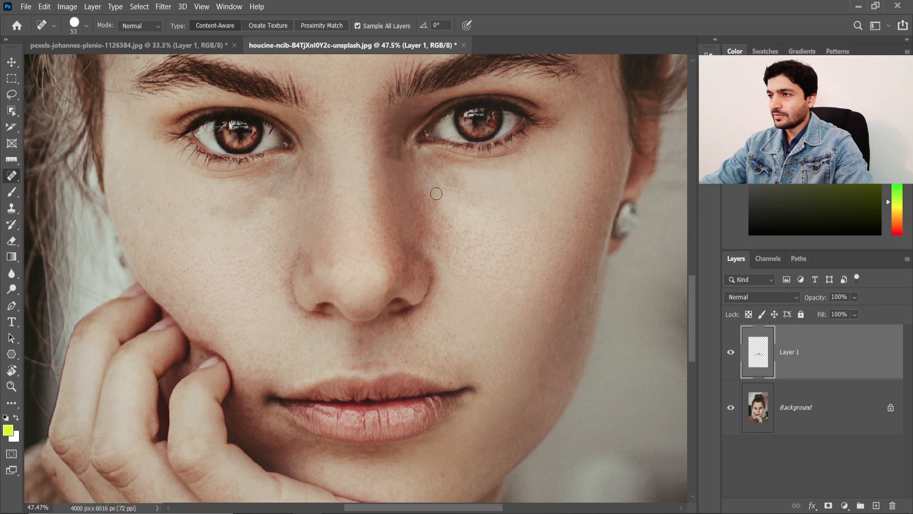
mouse_move(283, 197)
left_mouse_down()
mouse_move(267, 197)
mouse_move(245, 225)
mouse_move(223, 211)
left_mouse_up()
left_click(273, 214)
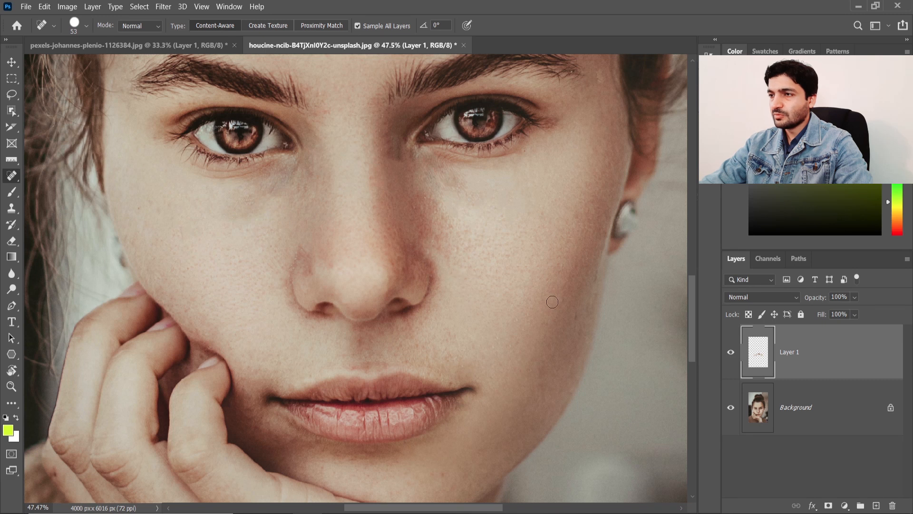
- Hide and reshow Layer 1 twice to compare the retouched face with the original portrait
scroll(523, 301, "down", 5)
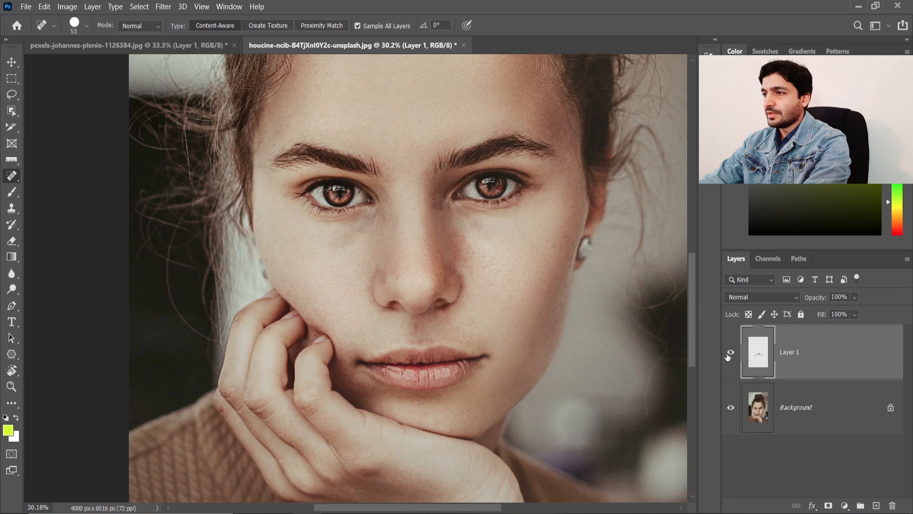
left_click(731, 353)
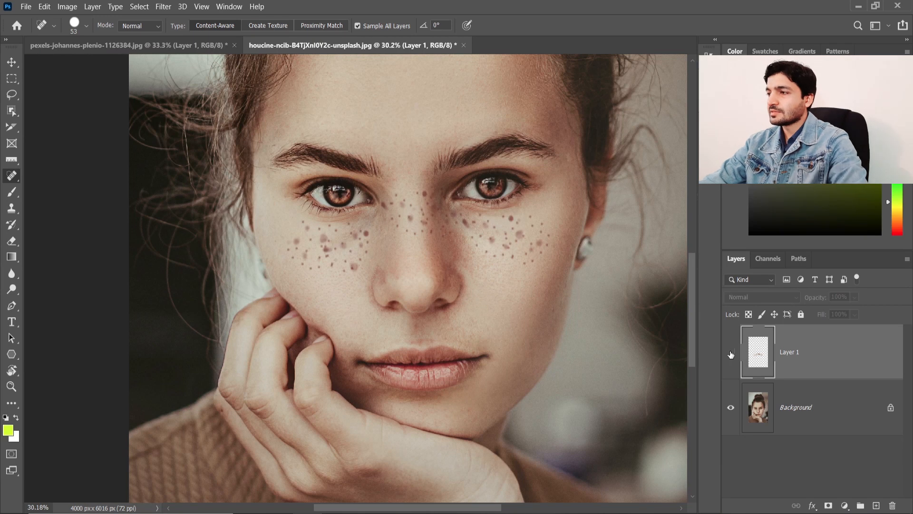
left_click(731, 353)
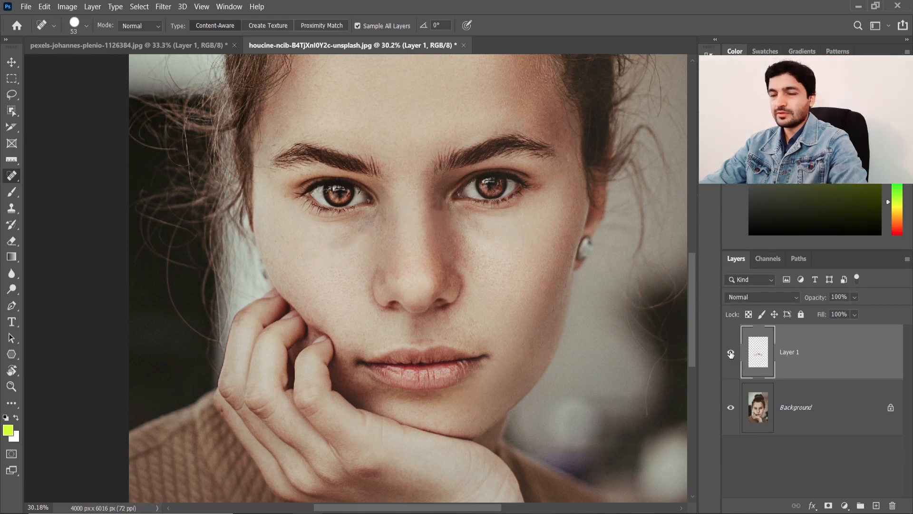
left_click(731, 353)
left_click(730, 353)
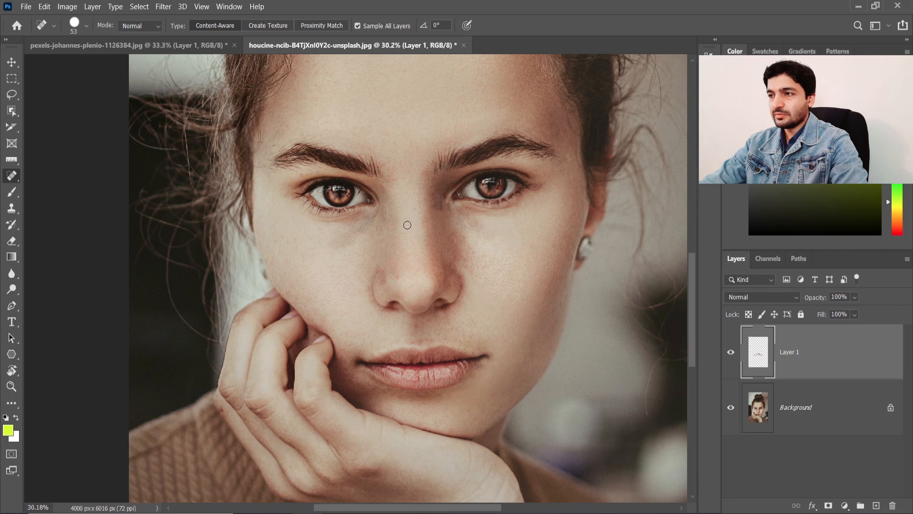
- Open pexels-johannes-plenio-1126384.jpg from the v23 folder in Adobe Photoshop 2020 and hide its Layer 1
left_click(854, 6)
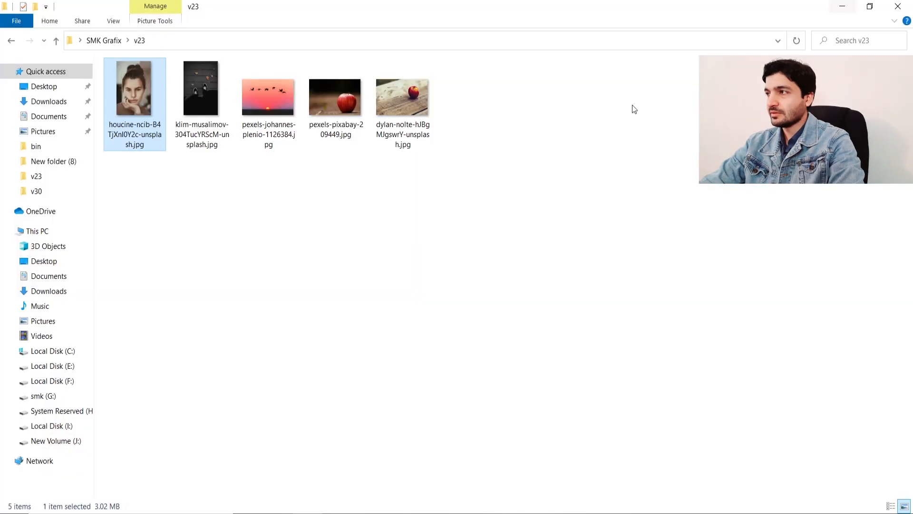
left_click(270, 132)
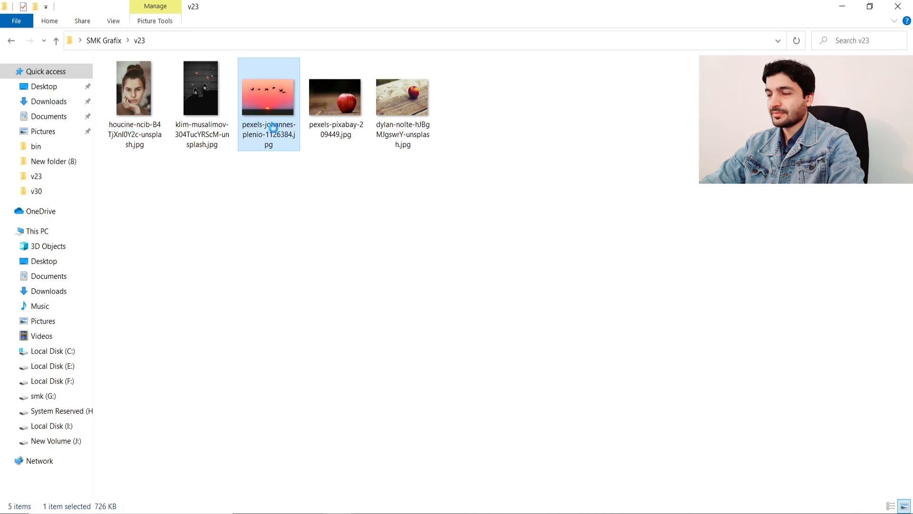
right_click(270, 133)
mouse_move(333, 299)
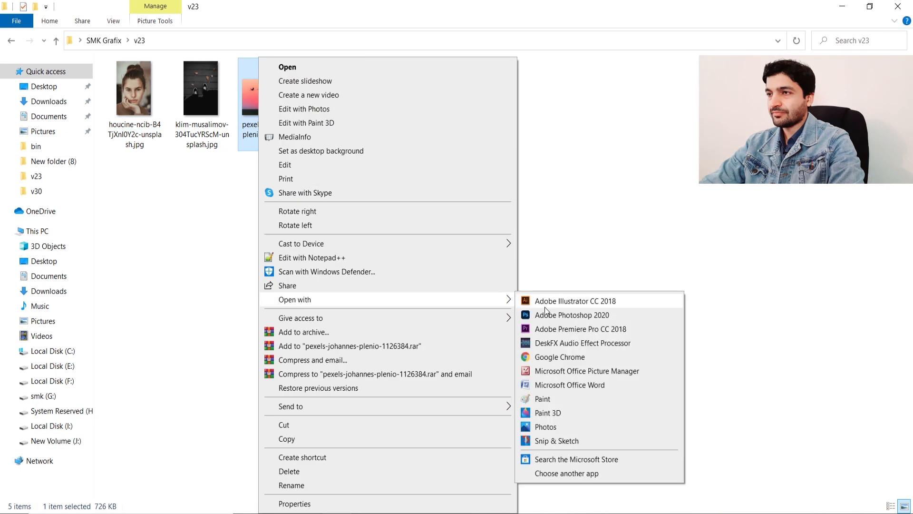
left_click(545, 315)
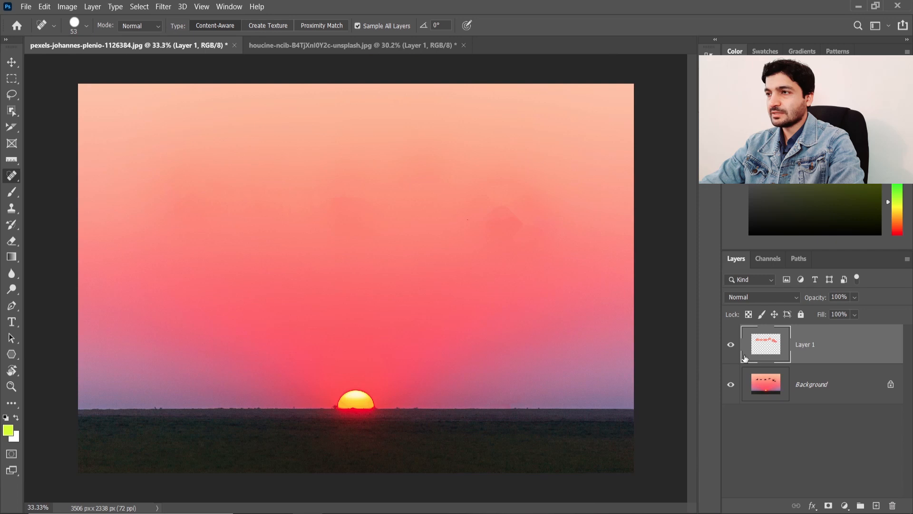
left_click(731, 346)
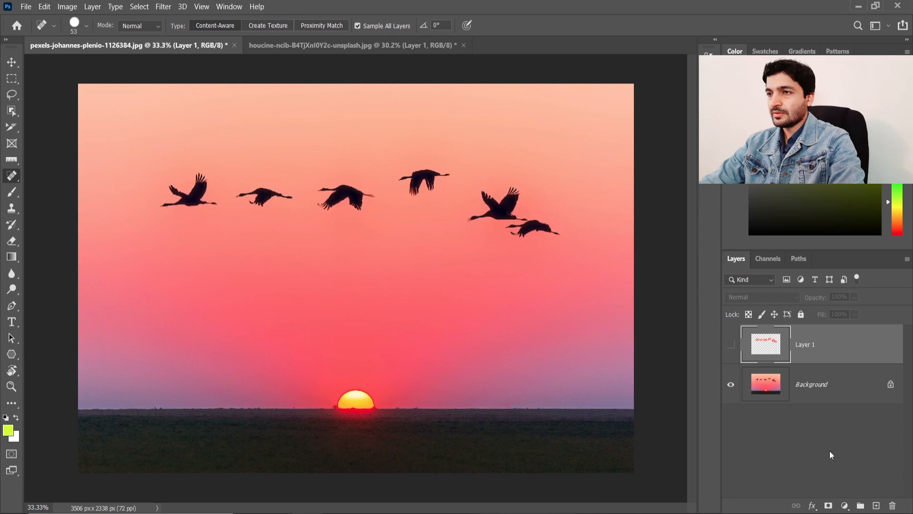
- Add a new empty layer above Layer 1 and activate the Healing Brush Tool
left_click(876, 506)
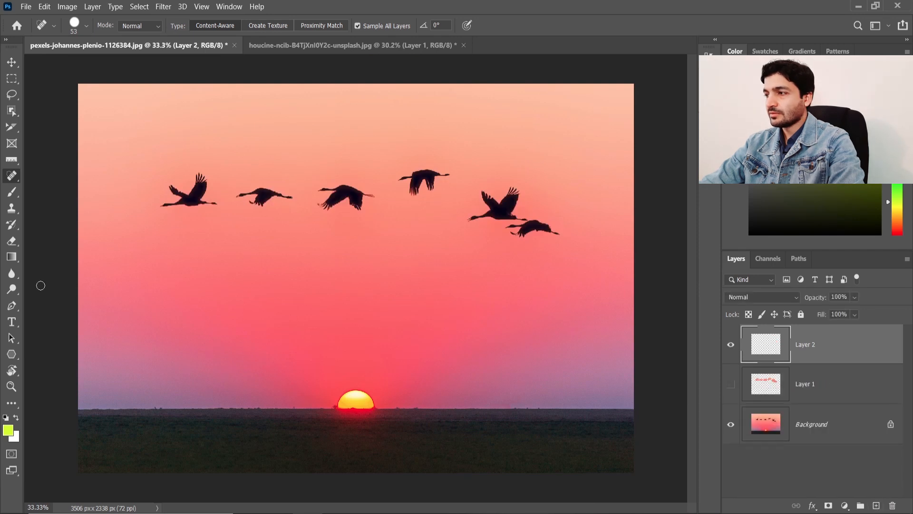
right_click(11, 175)
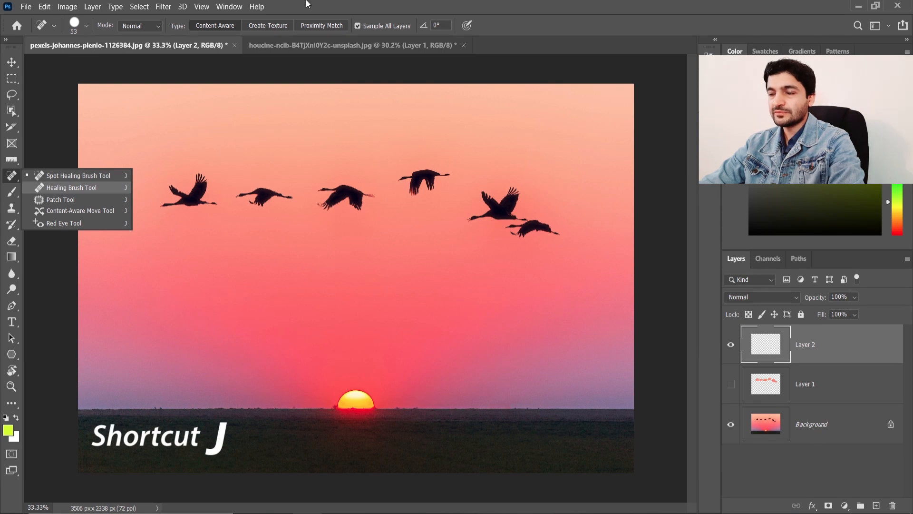
left_click(500, 3)
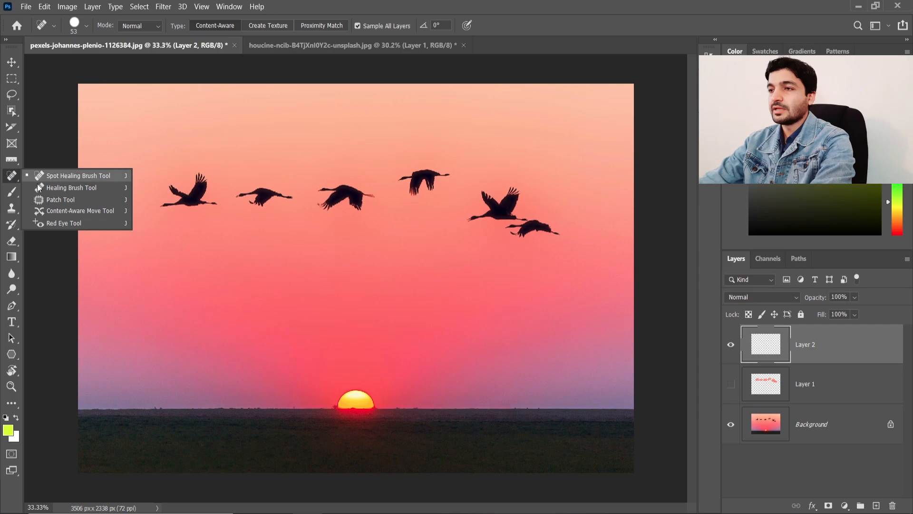
left_click(43, 177)
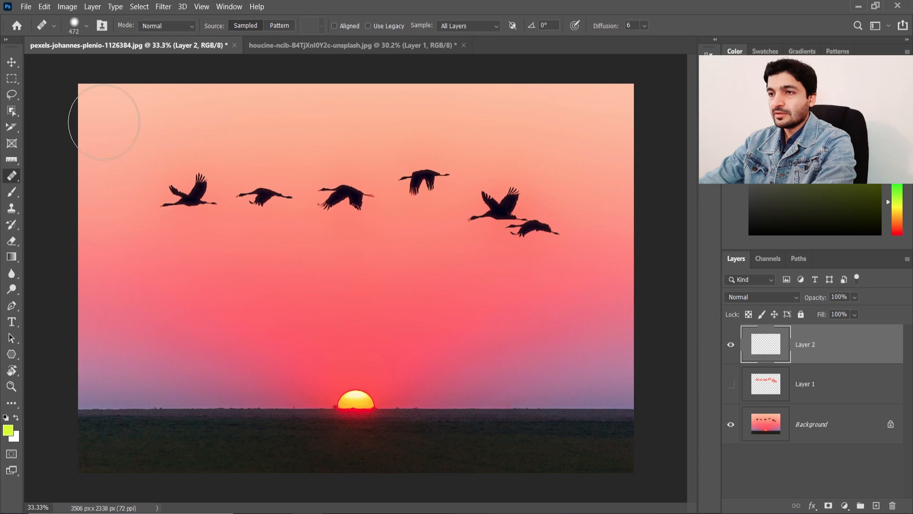
- Try healing the second bird from the left without a source point, and set the Healing Brush size to 89 px
left_click(266, 207)
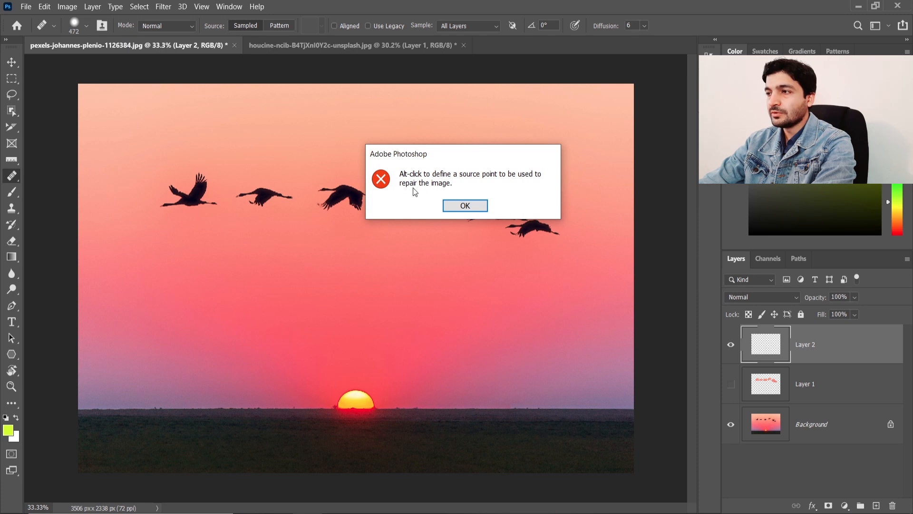
left_click(465, 205)
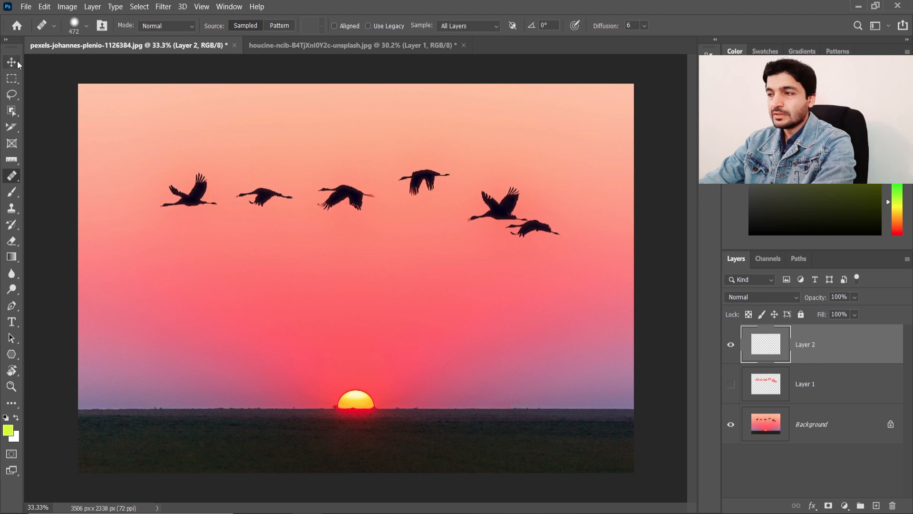
left_click(86, 26)
left_click_drag(93, 55, 73, 55)
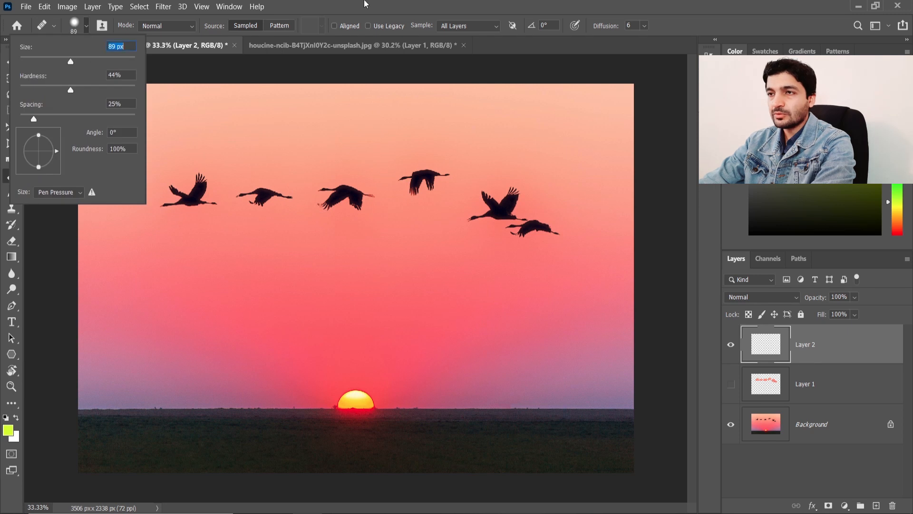
key("Return")
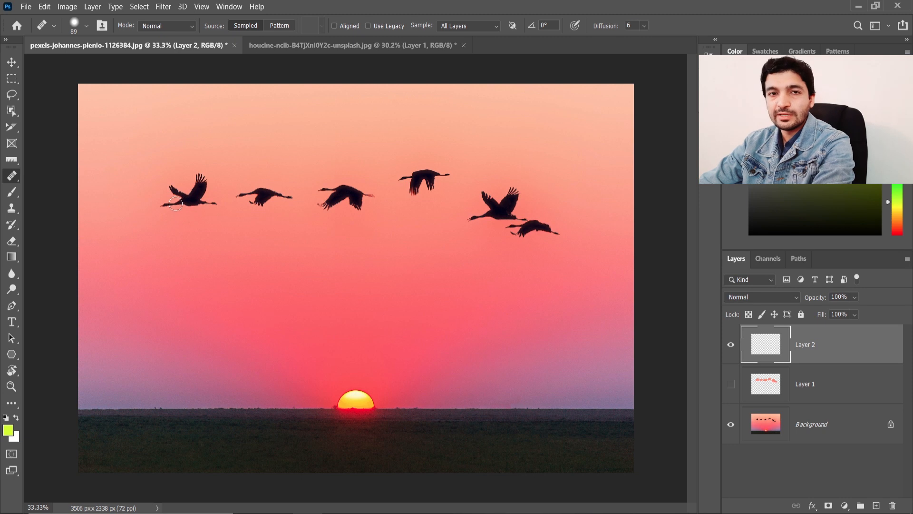
- Heal away the leftmost bird on Layer 2 by sampling clear sky beside it and painting over its body and wings
key("alt")
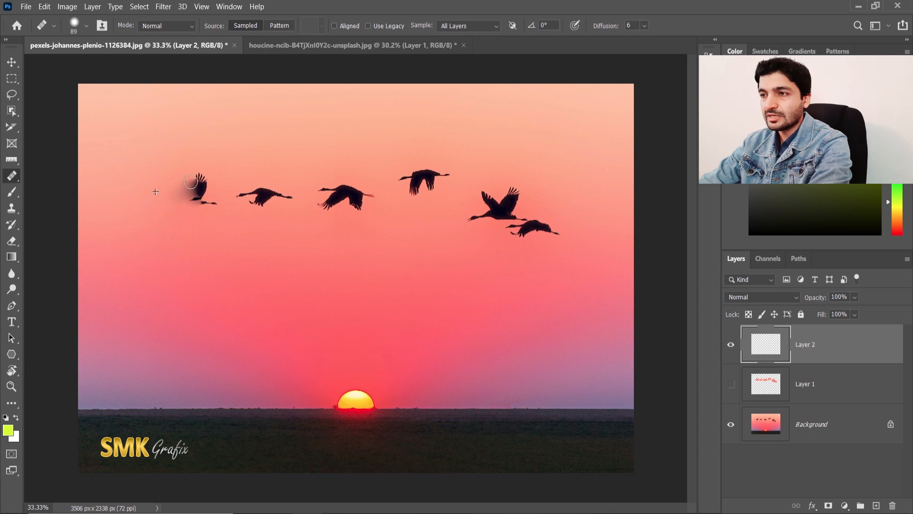
left_click_drag(203, 180, 203, 189)
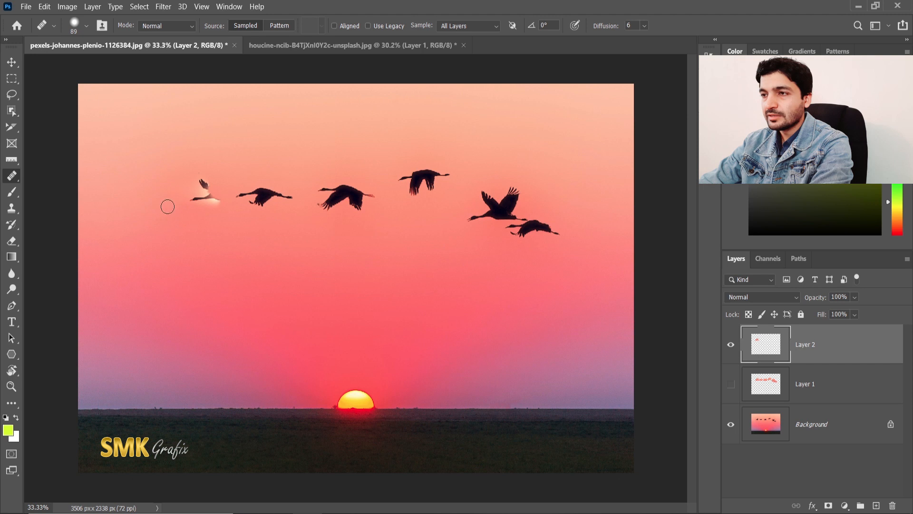
mouse_move(200, 199)
left_mouse_down()
mouse_move(203, 180)
mouse_move(210, 195)
mouse_move(209, 184)
mouse_move(198, 186)
mouse_move(203, 193)
mouse_move(216, 198)
mouse_move(184, 190)
mouse_move(216, 194)
left_mouse_up()
left_click(191, 208, "alt")
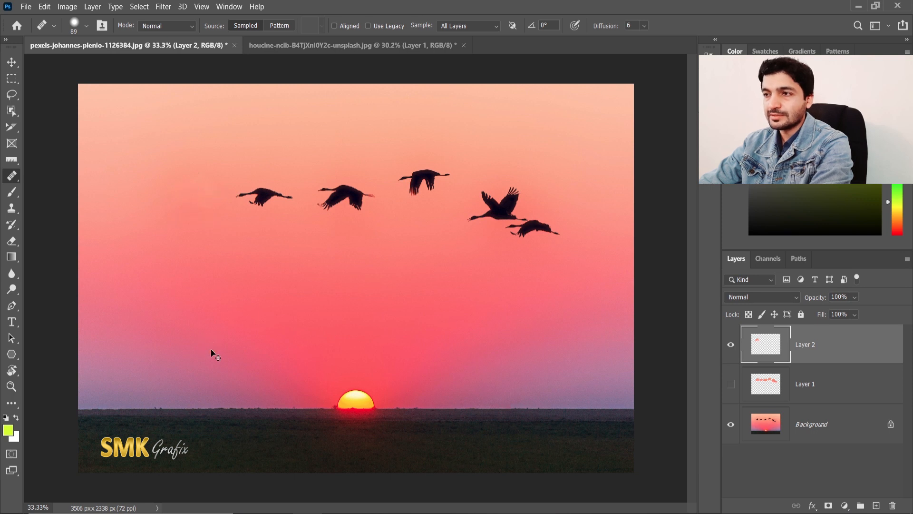
- Undo all the healing strokes made over the leftmost bird
key("ctrl+z")
key("ctrl+z")
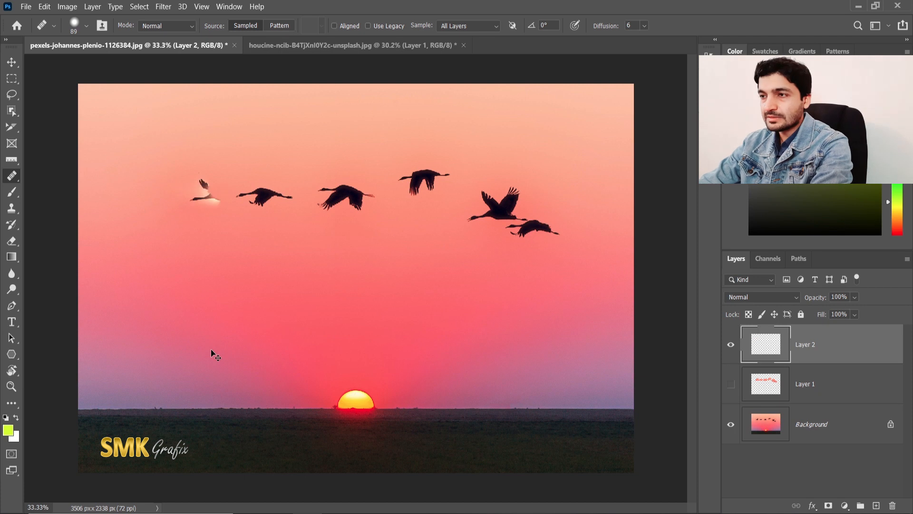
key("ctrl+z")
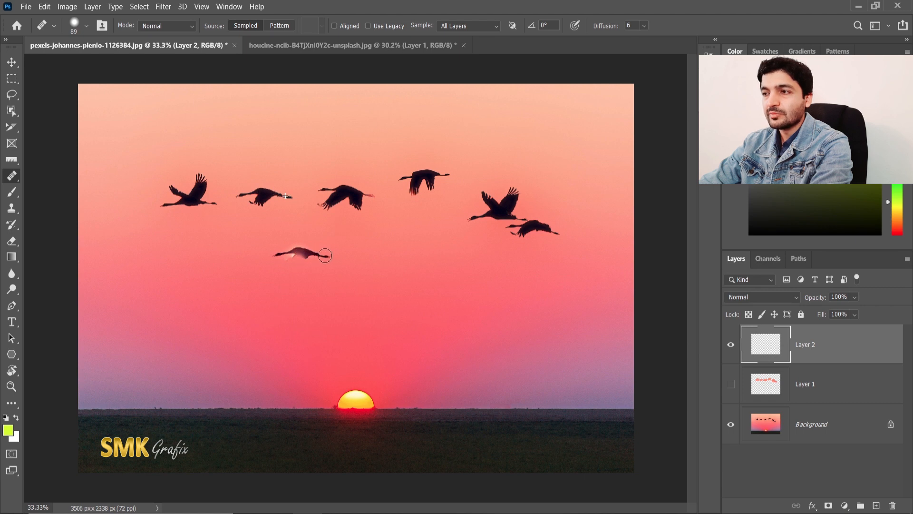
- Paint a copy of the second bird into the sky below it, and try healing the original's lower wing at Diffusion 6
mouse_move(302, 256)
left_mouse_down()
mouse_move(288, 256)
mouse_move(300, 265)
left_mouse_up()
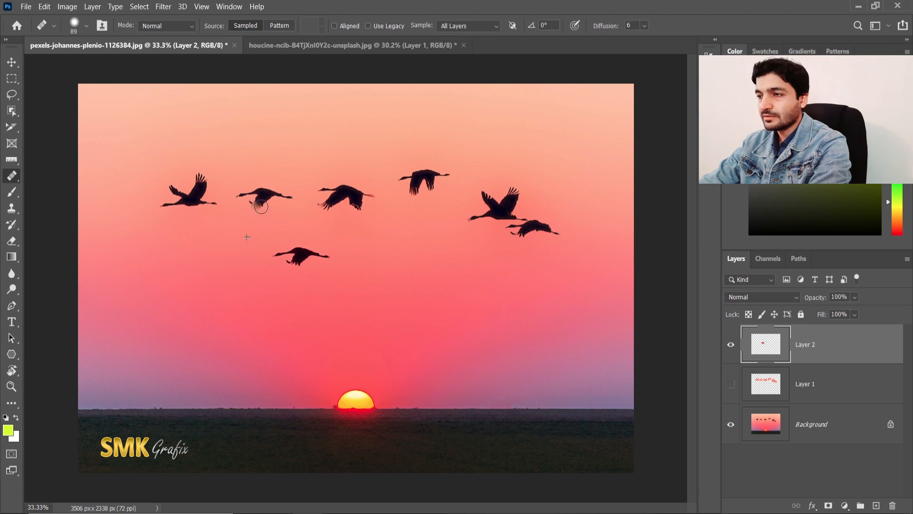
mouse_move(250, 207)
left_mouse_down()
mouse_move(263, 199)
mouse_move(260, 211)
left_mouse_up()
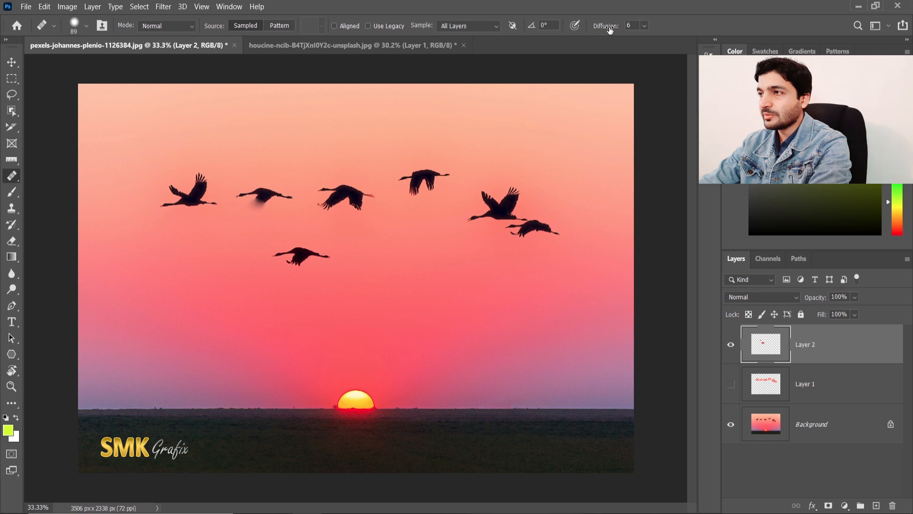
- Set Diffusion to 1 and remove the second bird from the left using sky sampled just below it
left_click(644, 26)
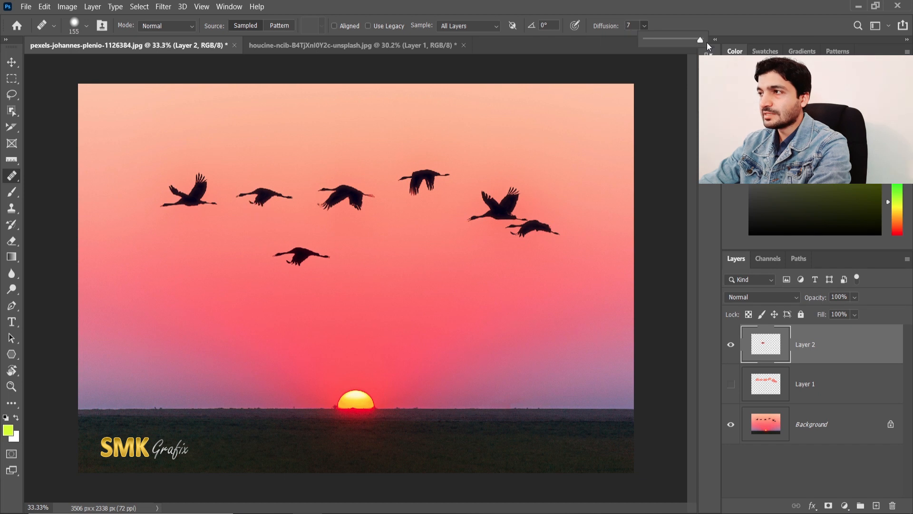
left_click_drag(700, 41, 647, 41)
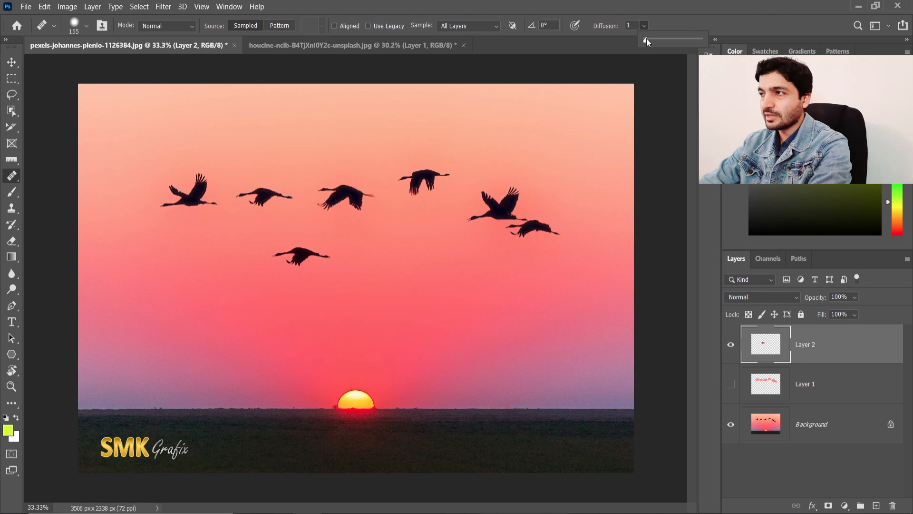
left_click(244, 232, "alt")
left_click(254, 210)
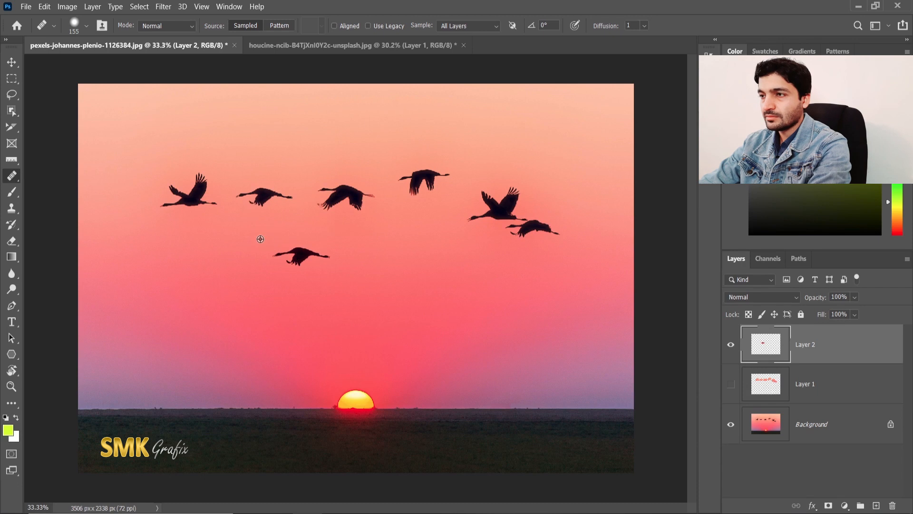
mouse_move(260, 210)
left_mouse_down()
mouse_move(261, 198)
mouse_move(291, 196)
mouse_move(244, 197)
left_mouse_up()
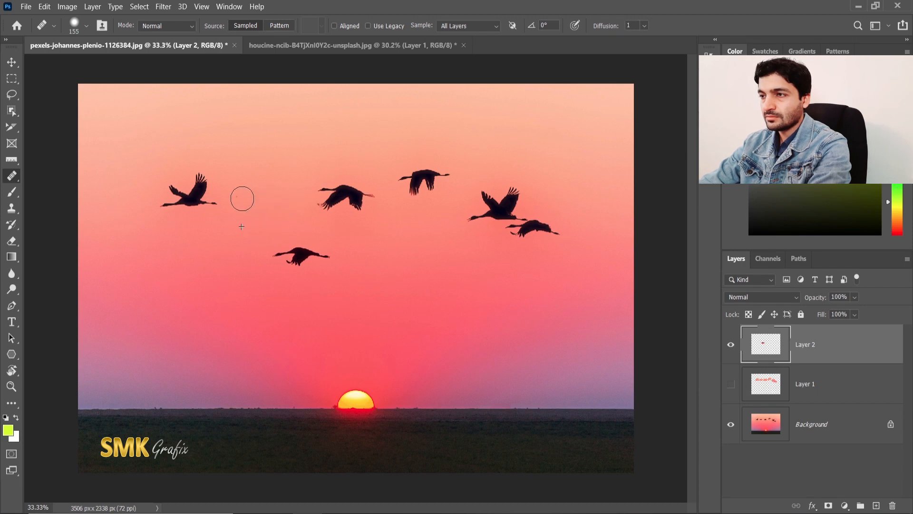
- Set Diffusion to 7 and remove the highest bird right of centre using sky sampled just below it
left_click(643, 25)
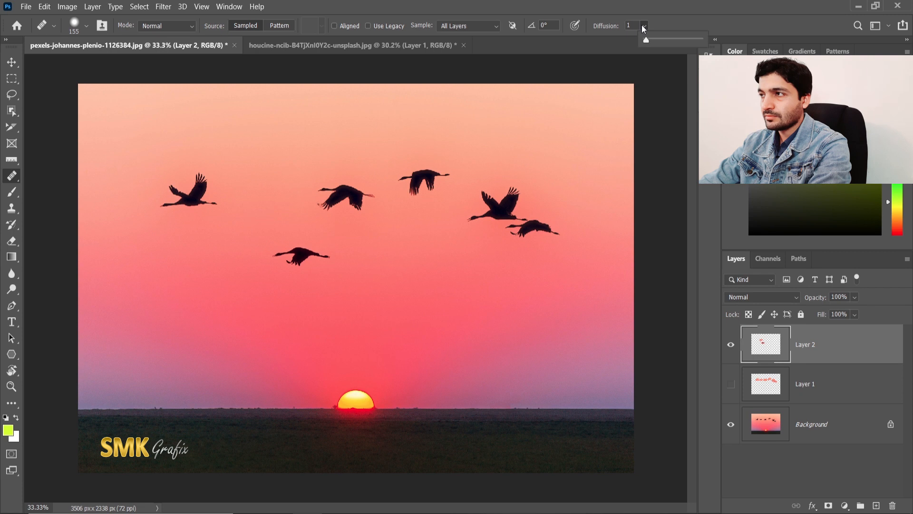
left_click(412, 210, "alt")
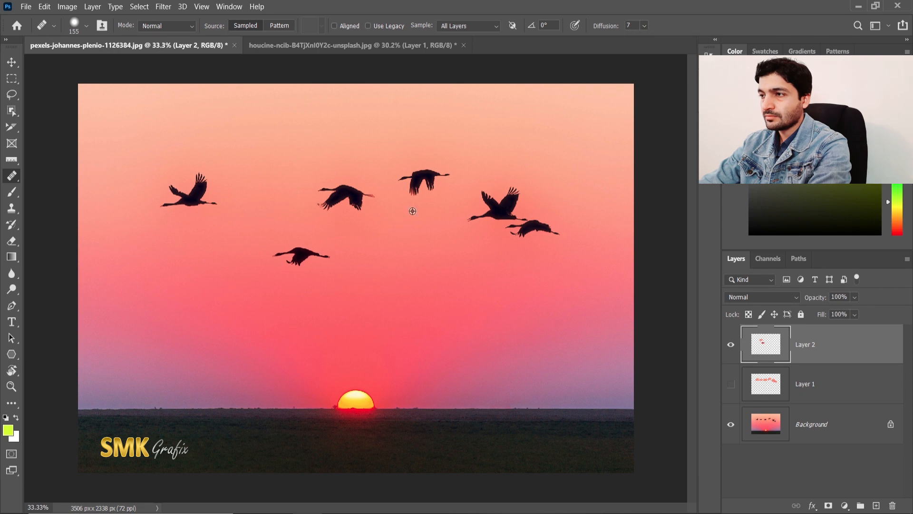
mouse_move(411, 195)
left_mouse_down()
mouse_move(416, 181)
mouse_move(442, 181)
left_mouse_up()
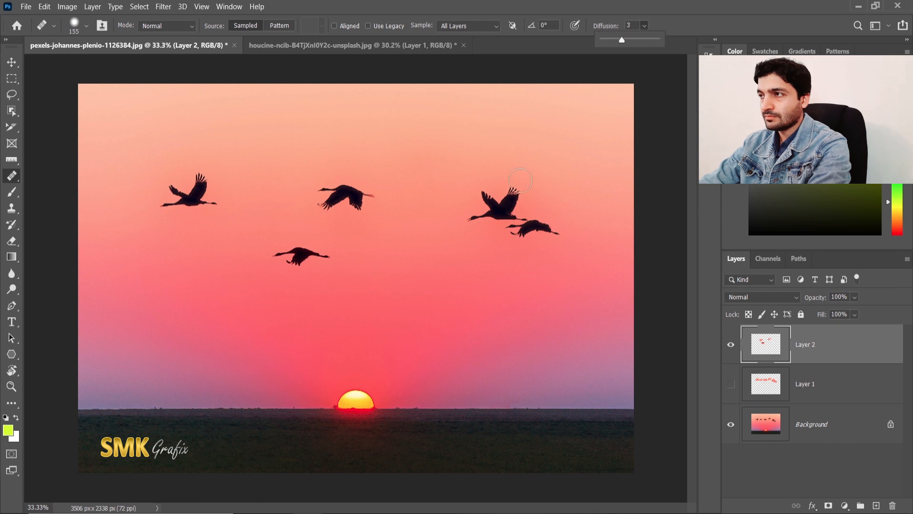
- Heal over the rear half of the bird above the sun at Diffusion 3, using sky sampled below and behind it
left_click(391, 228, "alt")
mouse_move(371, 205)
left_mouse_down()
mouse_move(355, 196)
mouse_move(352, 203)
left_mouse_up()
- Set Diffusion to 1 and paint over the remaining front half of the bird above the sun with sampled sky
left_click(644, 25)
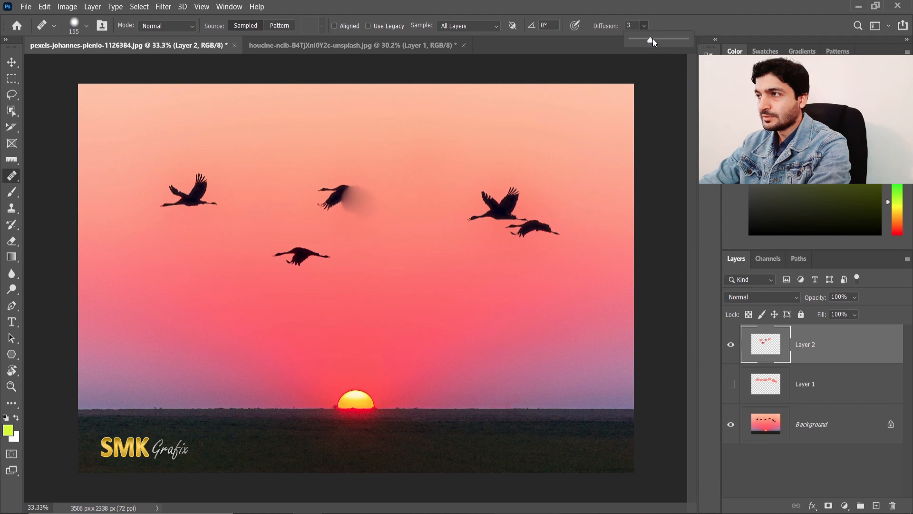
left_click_drag(653, 38, 676, 40)
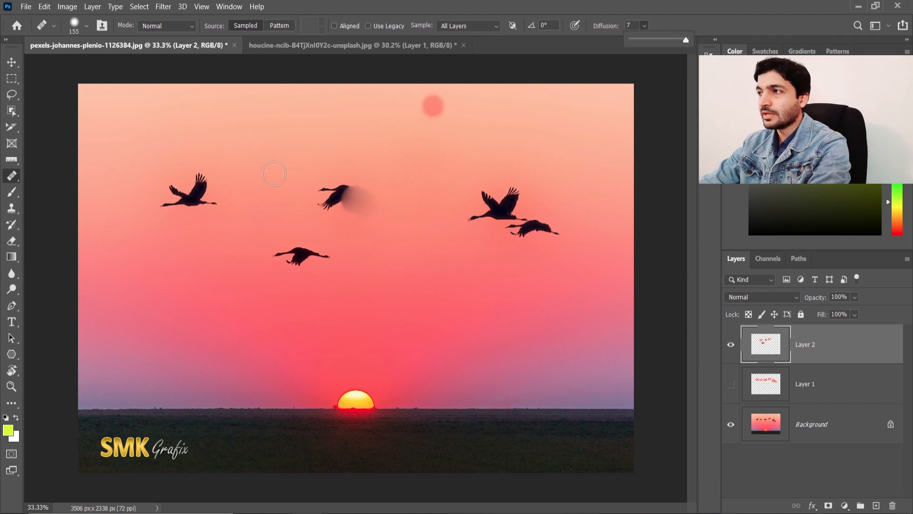
left_click_drag(686, 40, 648, 41)
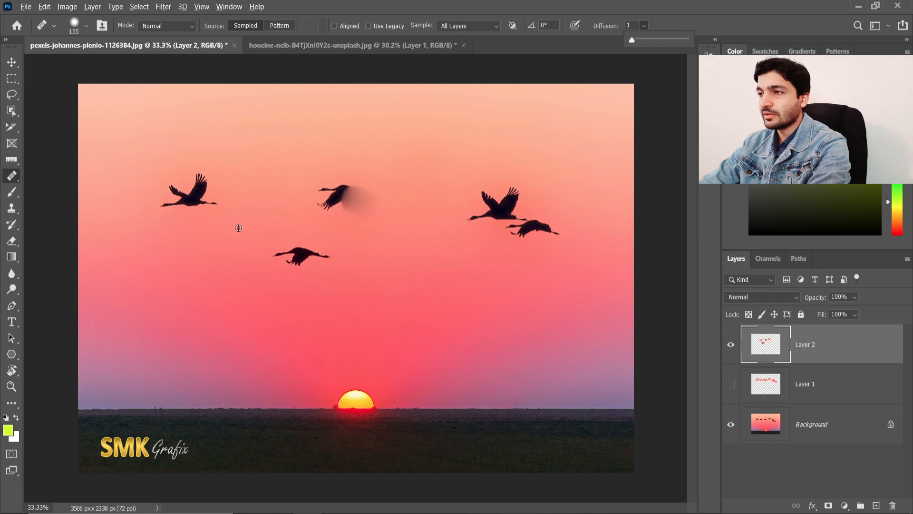
left_click(268, 204, "alt")
mouse_move(324, 188)
left_mouse_down()
mouse_move(351, 184)
mouse_move(345, 198)
mouse_move(358, 189)
mouse_move(352, 204)
mouse_move(362, 186)
mouse_move(363, 207)
mouse_move(372, 192)
mouse_move(369, 211)
mouse_move(329, 200)
mouse_move(387, 196)
mouse_move(382, 183)
mouse_move(349, 185)
left_mouse_up()
left_click(413, 204, "alt")
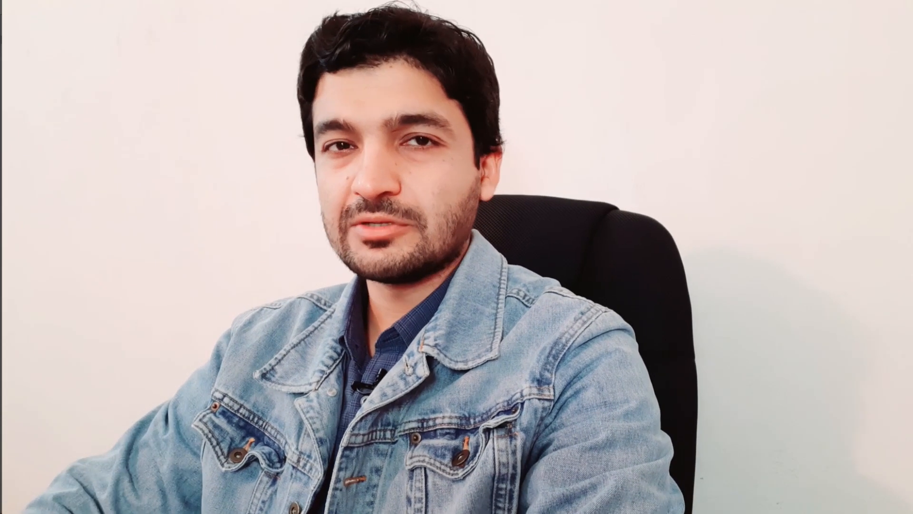
- Open pexels-pixabay-209449.jpg from the v23 folder in Adobe Photoshop 2020
left_click(334, 106)
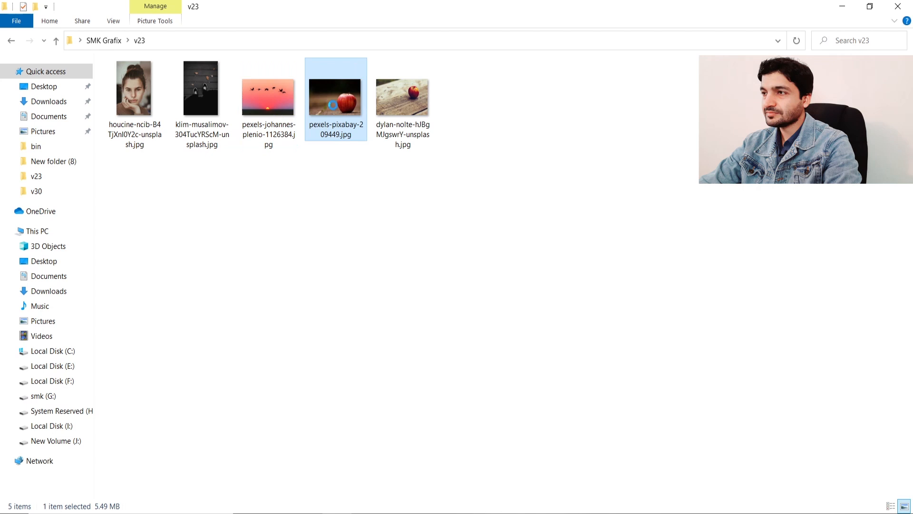
right_click(334, 105)
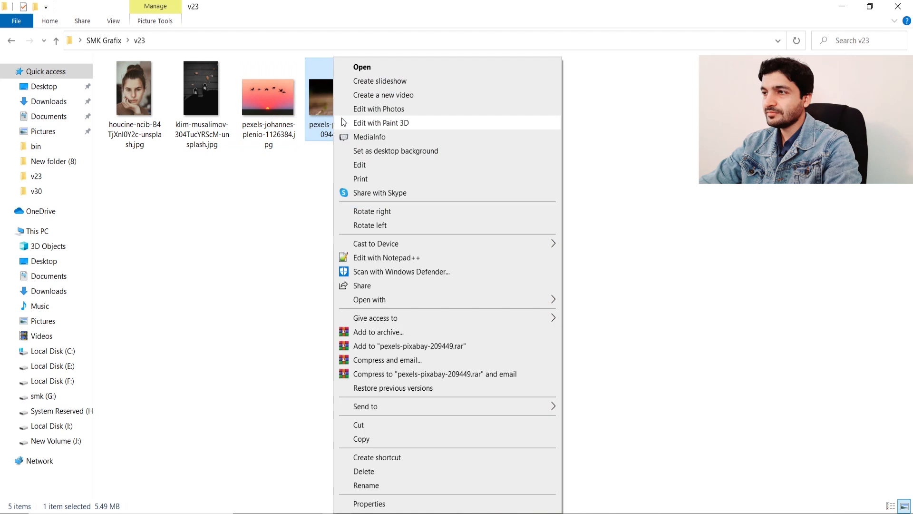
mouse_move(384, 308)
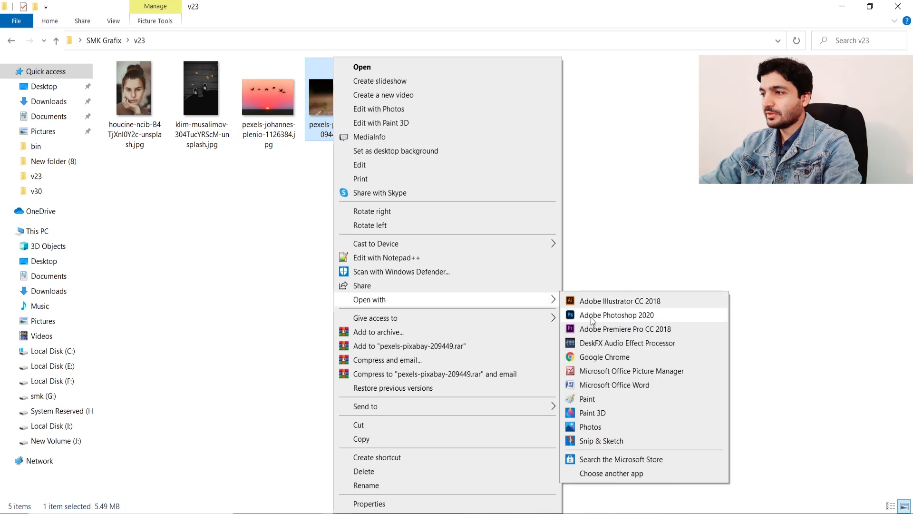
left_click(590, 316)
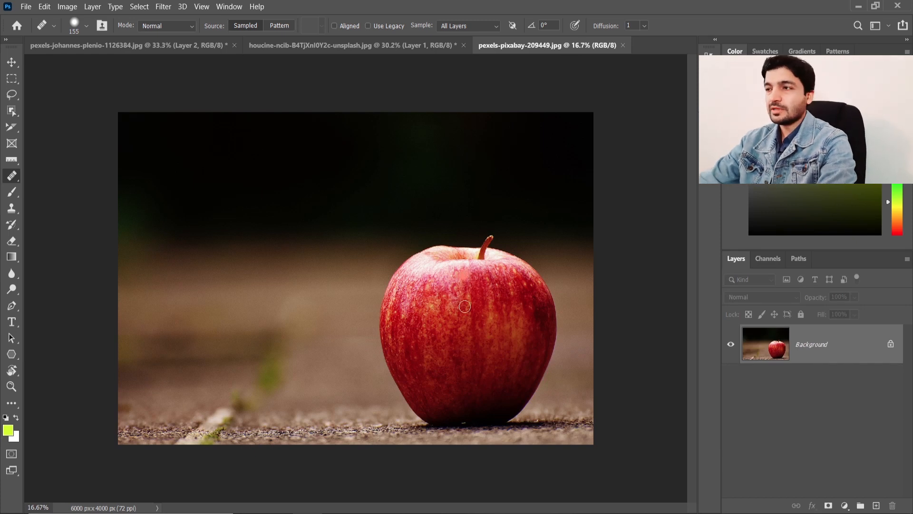
- Choose the Healing Brush tool for the apple photo and set its brush size to 213 px
right_click(19, 174)
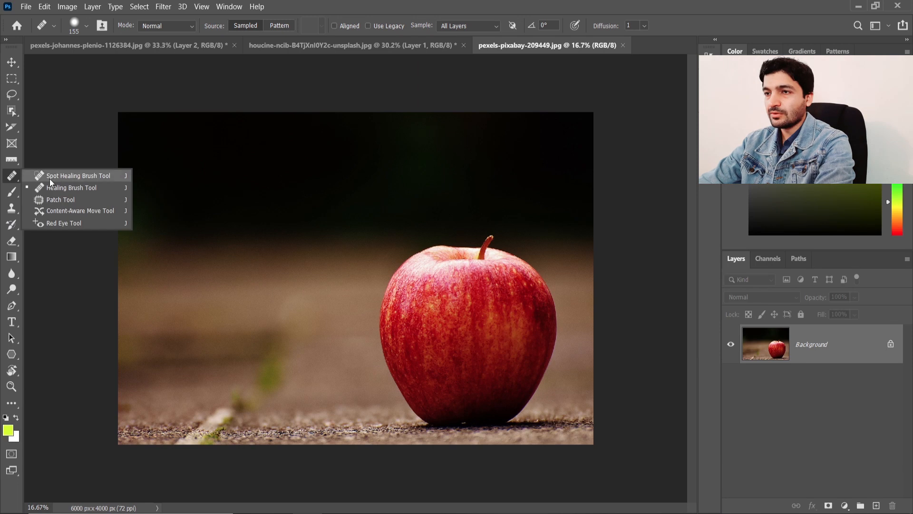
left_click(52, 188)
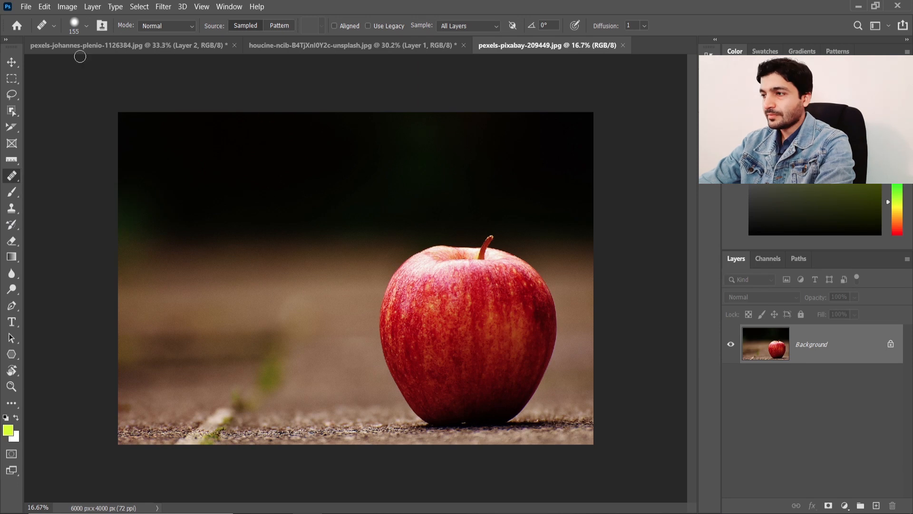
left_click(86, 27)
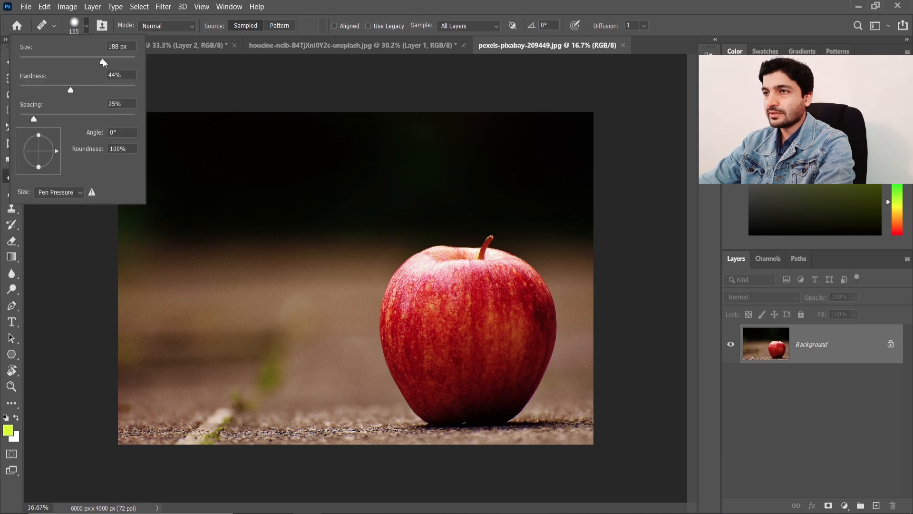
left_click_drag(102, 59, 107, 59)
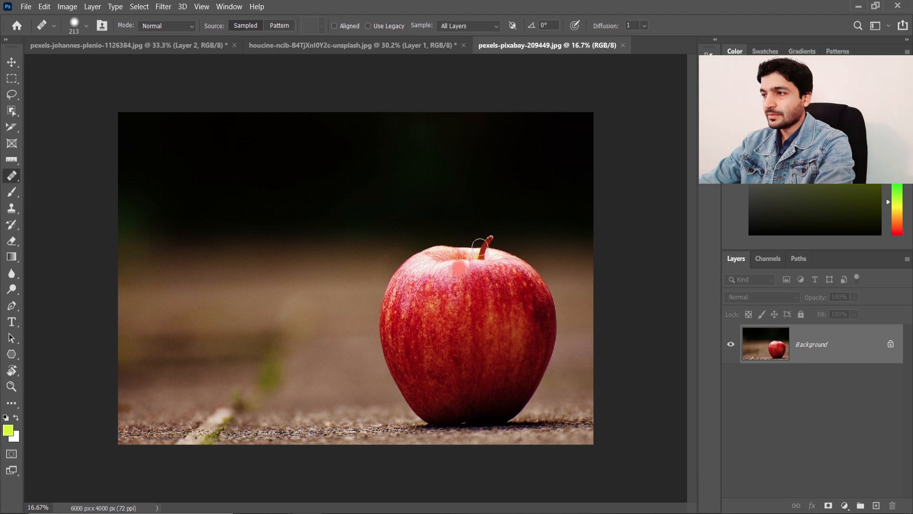
left_click(85, 28)
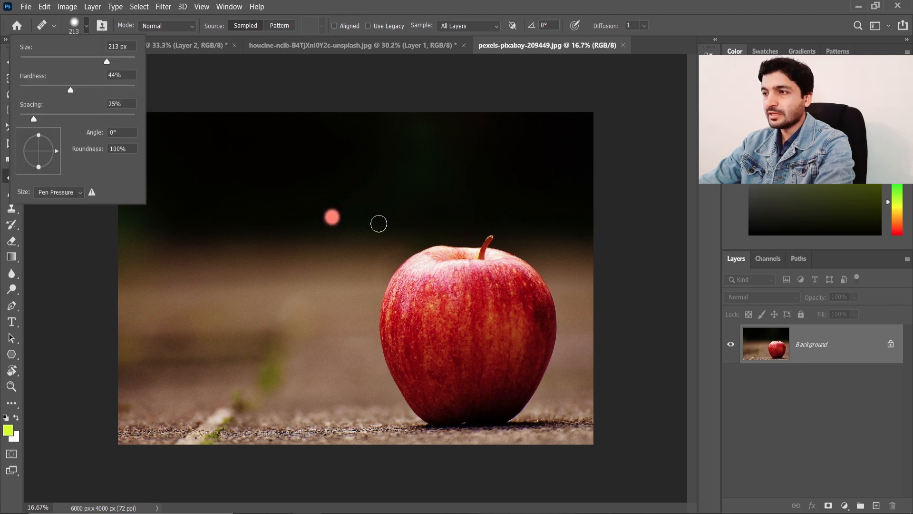
left_click(86, 26)
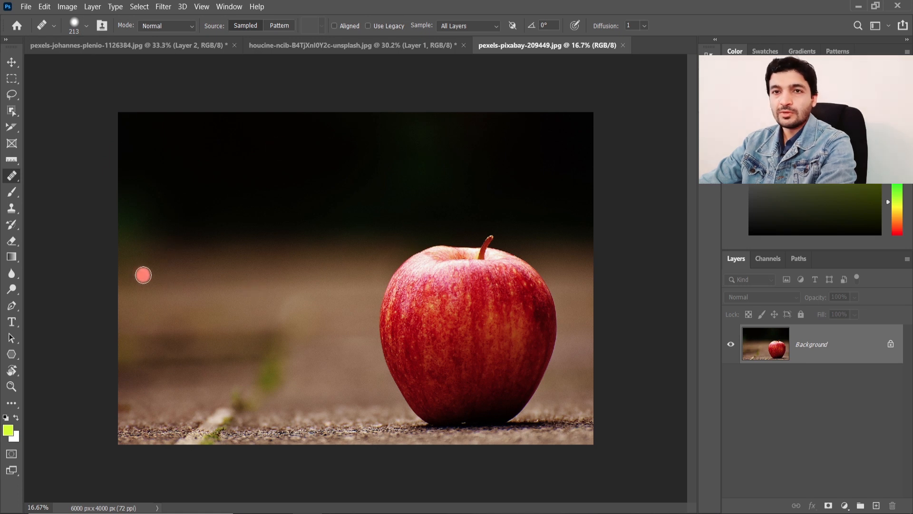
- Resize the apple photo to 3000 × 2000 pixels with width and height linked
left_click(67, 6)
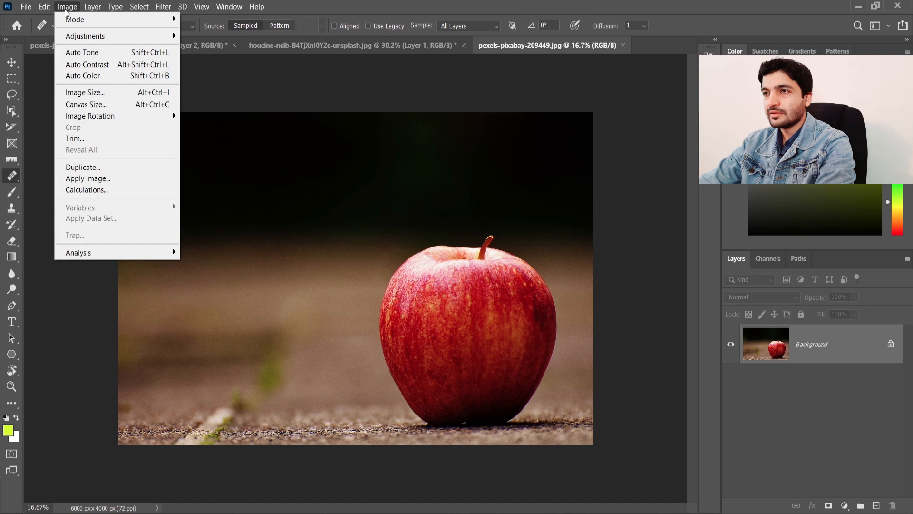
left_click(79, 92)
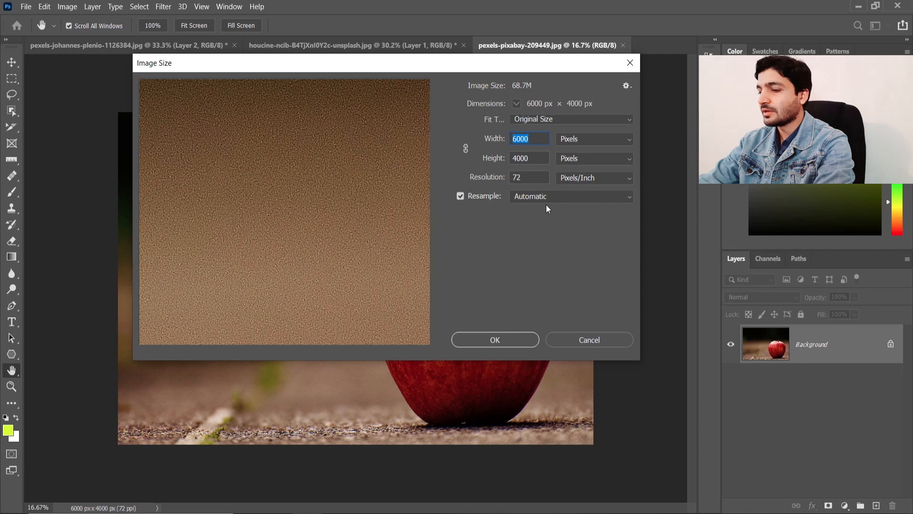
type("3000")
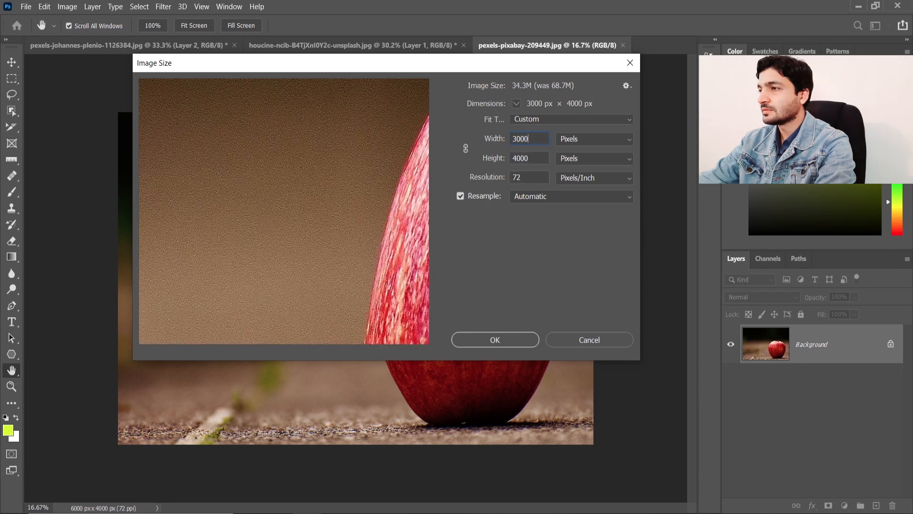
left_click(465, 149)
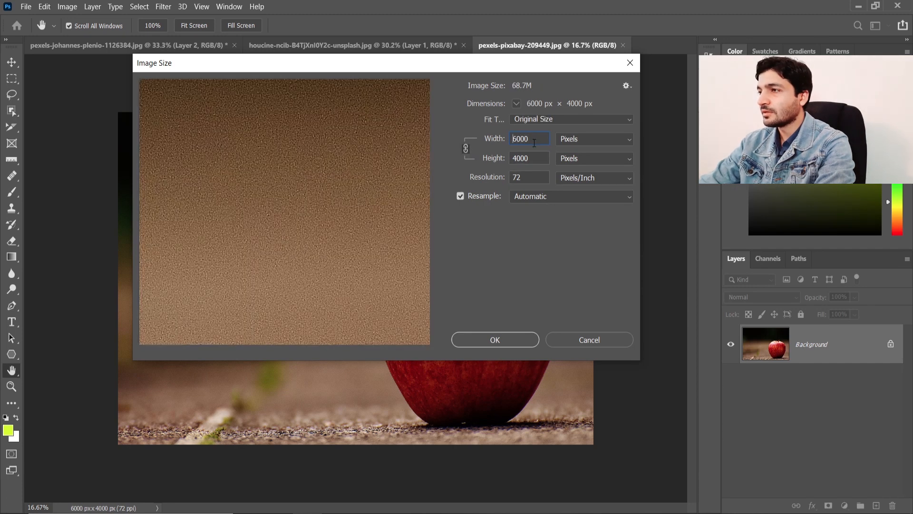
type("3")
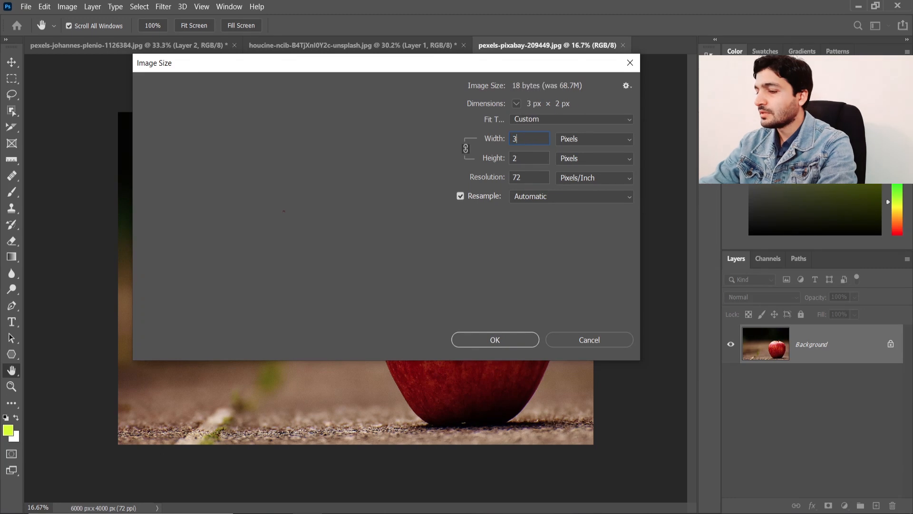
type("000")
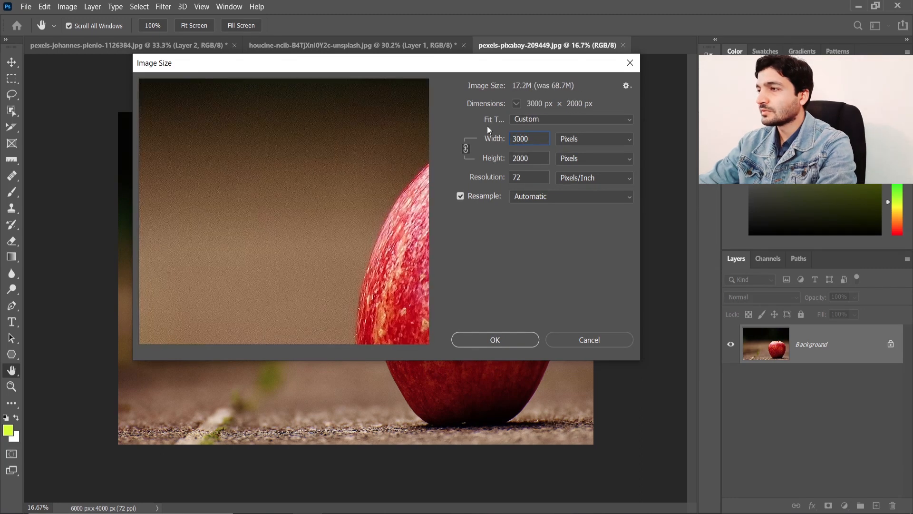
left_click(506, 346)
key("j")
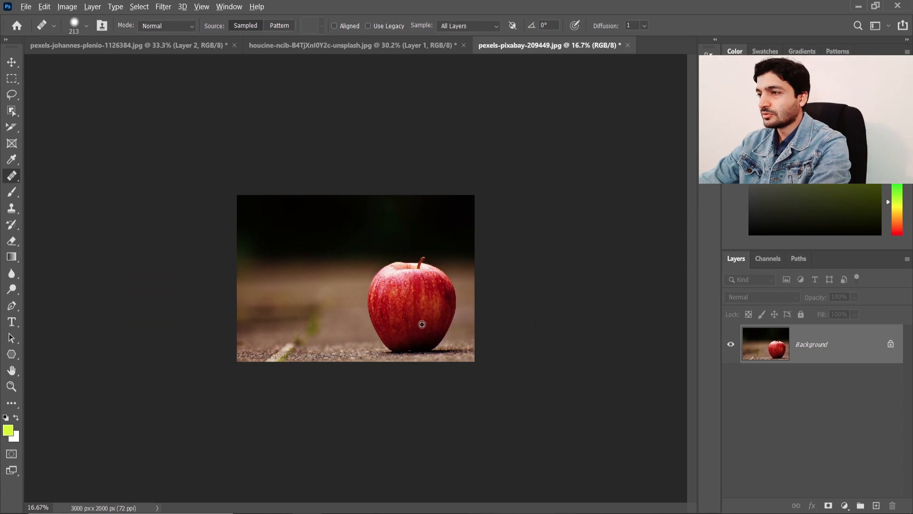
- Try to heal a copy of the apple onto the empty ground beside it, sampling from the original's base at Diffusion 1
scroll(422, 324, "up", 3)
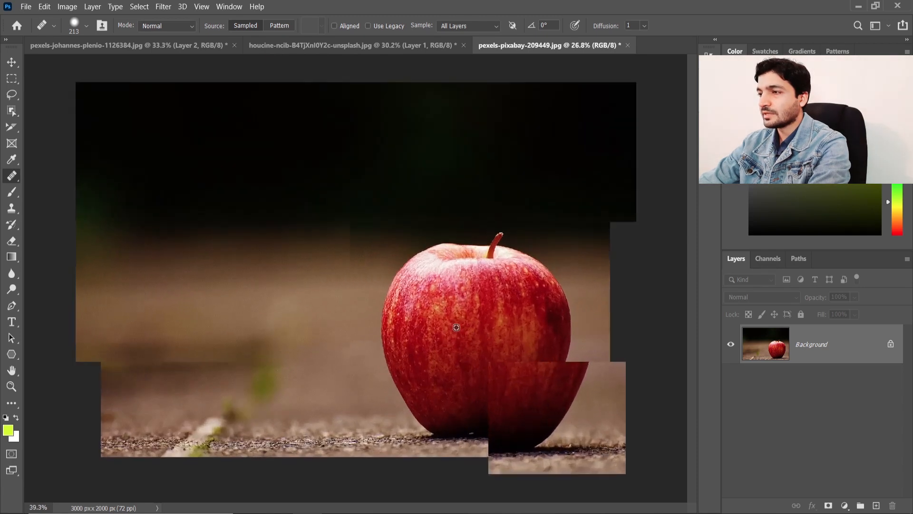
scroll(458, 329, "down", 2)
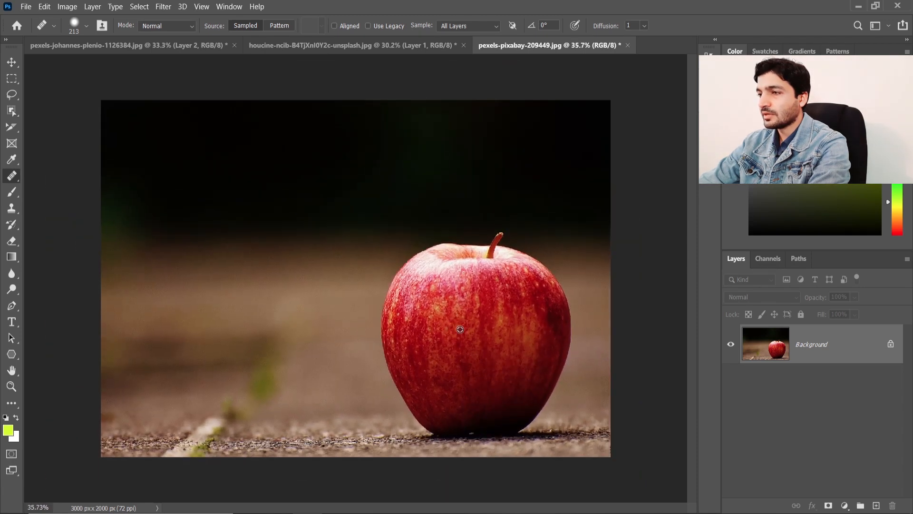
left_click(460, 329, "alt")
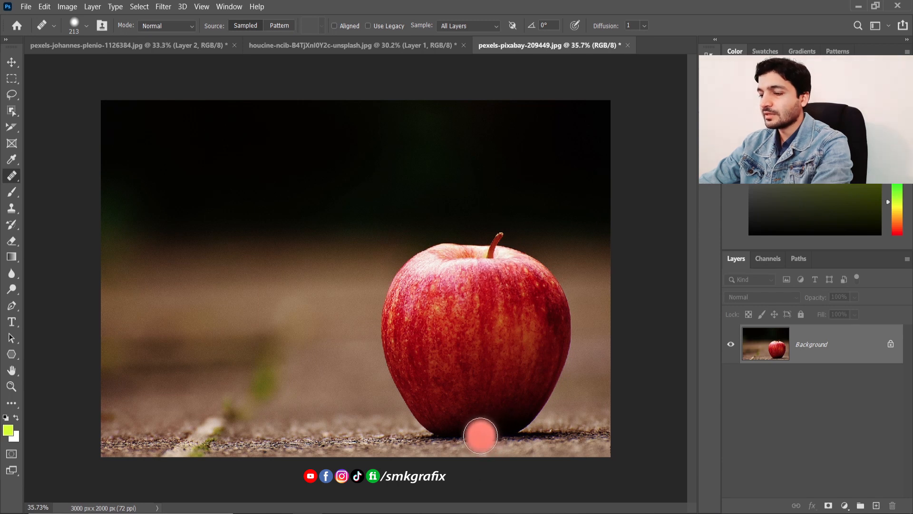
left_click(480, 436, "alt")
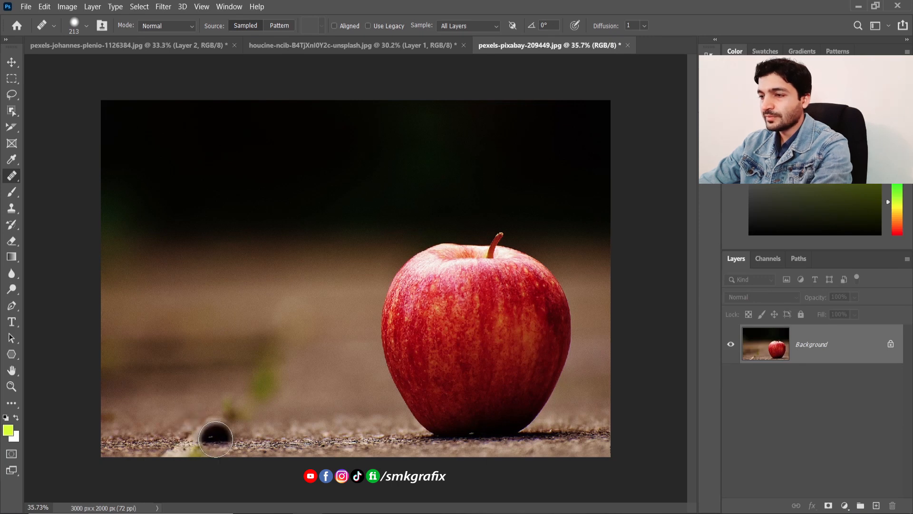
mouse_move(218, 439)
left_mouse_down()
mouse_move(241, 439)
mouse_move(205, 433)
mouse_move(276, 416)
mouse_move(294, 372)
mouse_move(299, 285)
mouse_move(264, 250)
mouse_move(230, 240)
mouse_move(151, 270)
mouse_move(135, 317)
mouse_move(136, 365)
mouse_move(158, 410)
mouse_move(193, 433)
mouse_move(204, 433)
mouse_move(167, 359)
mouse_move(162, 303)
mouse_move(201, 273)
left_mouse_up()
mouse_move(196, 276)
left_mouse_down()
mouse_move(251, 276)
mouse_move(273, 308)
mouse_move(274, 341)
mouse_move(248, 401)
mouse_move(218, 410)
mouse_move(190, 371)
mouse_move(187, 307)
mouse_move(210, 291)
mouse_move(247, 301)
mouse_move(242, 354)
mouse_move(218, 364)
mouse_move(216, 388)
left_mouse_up()
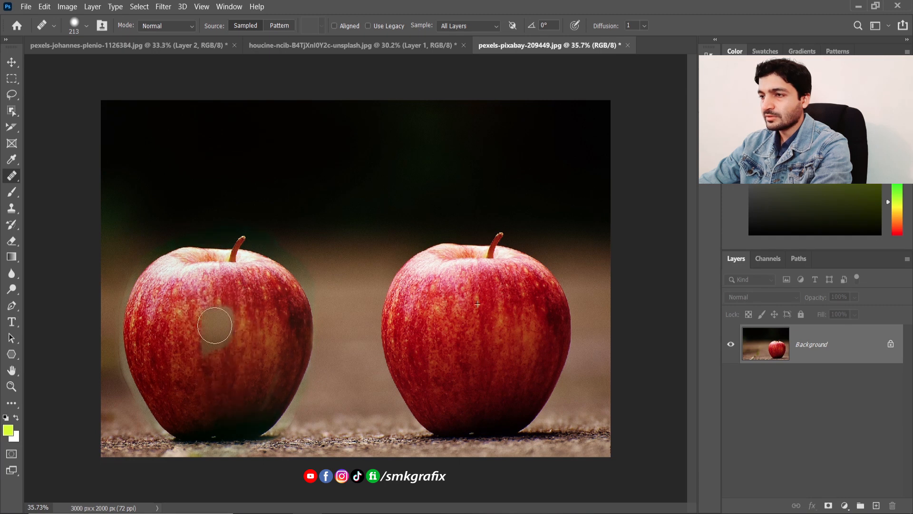
left_click_drag(215, 326, 224, 320)
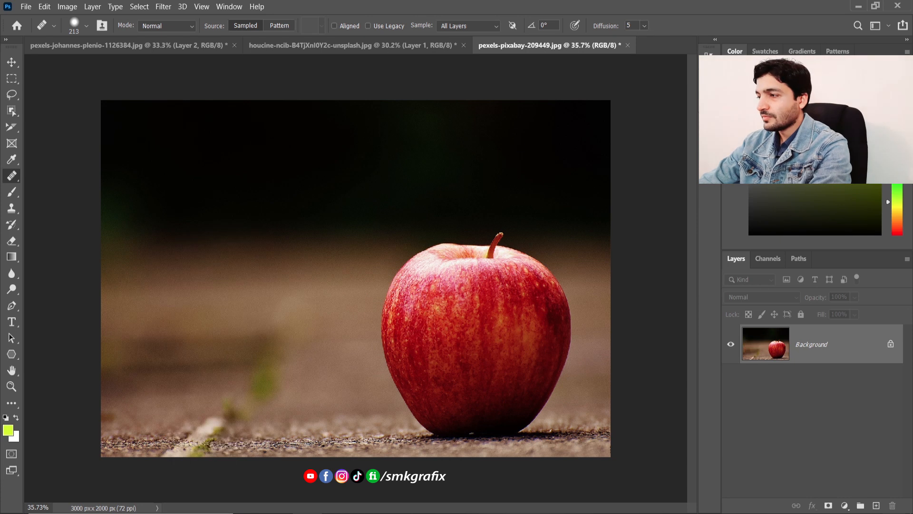
- Add a new layer above the Background and have the Healing Brush sample All Layers
left_click(877, 505)
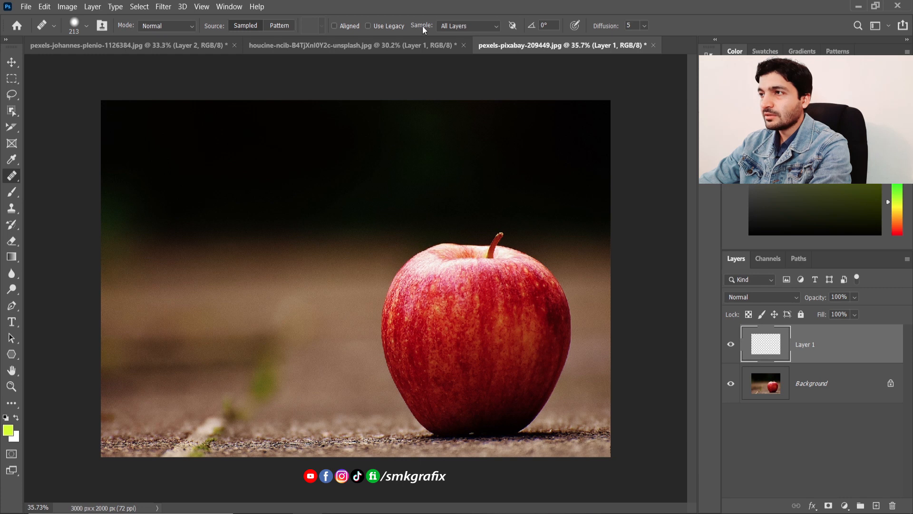
left_click(497, 26)
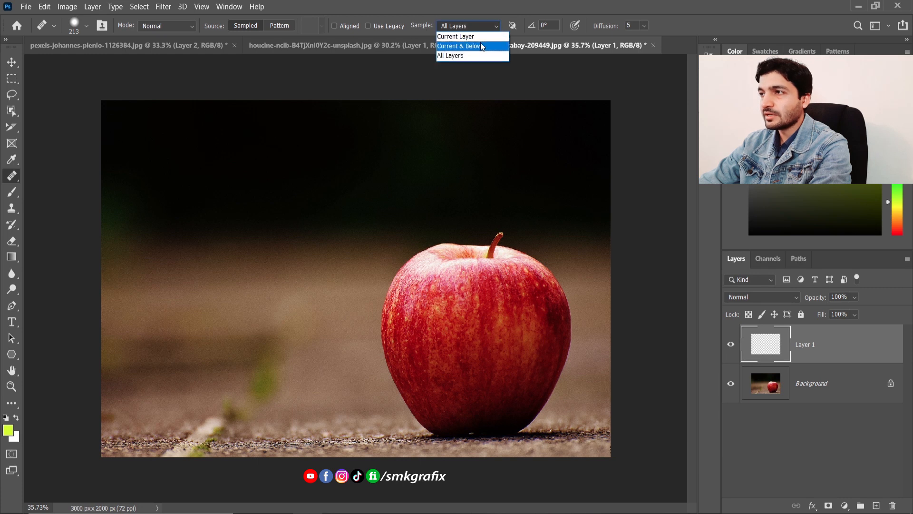
left_click(455, 55)
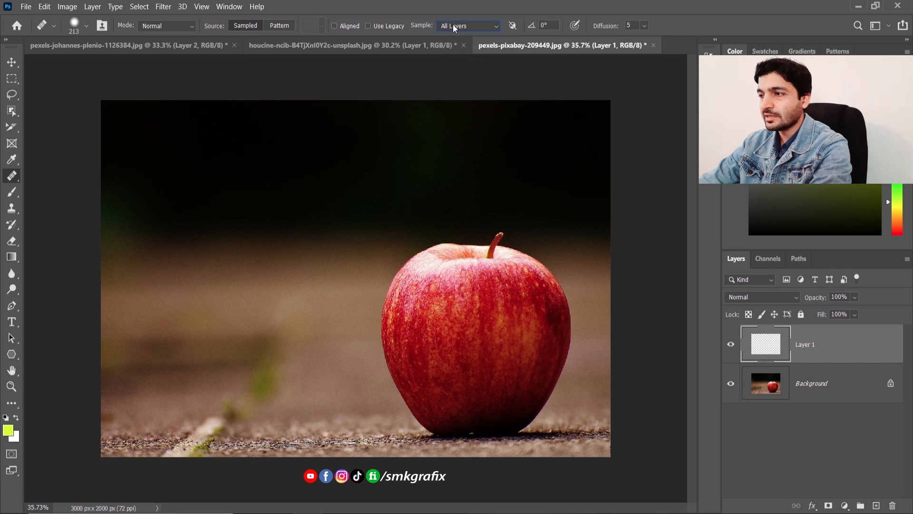
- Sample the apple's stem tip and paint a complete second apple on the empty ground beside it at Diffusion 5
mouse_move(478, 297)
left_mouse_down()
mouse_move(471, 320)
mouse_move(484, 309)
left_mouse_up()
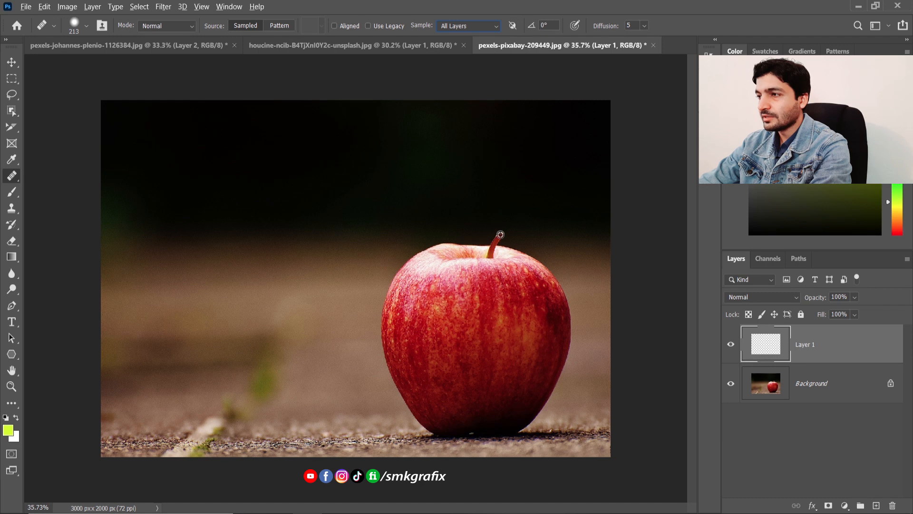
left_click(485, 237, "alt")
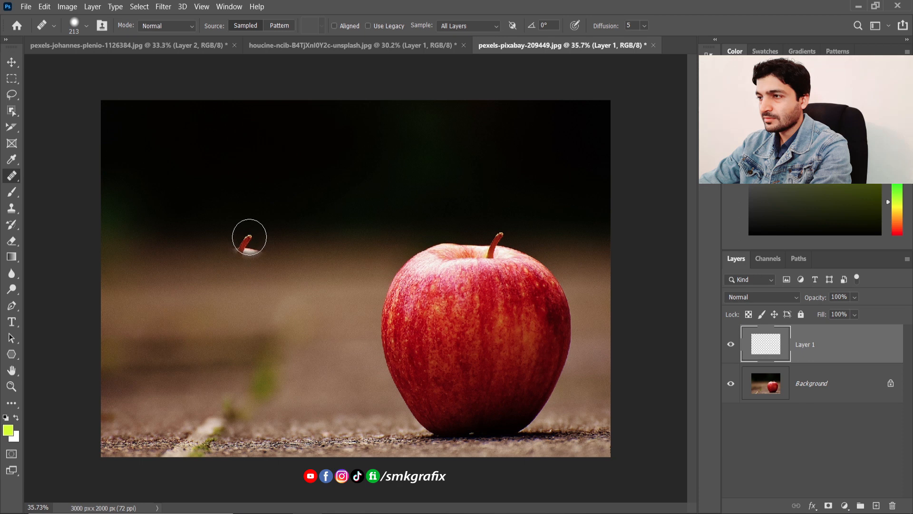
mouse_move(250, 237)
left_mouse_down()
mouse_move(265, 265)
mouse_move(244, 264)
mouse_move(290, 284)
mouse_move(310, 332)
mouse_move(311, 357)
mouse_move(289, 402)
mouse_move(268, 424)
mouse_move(231, 436)
mouse_move(167, 432)
mouse_move(151, 410)
mouse_move(138, 310)
mouse_move(160, 269)
mouse_move(201, 251)
mouse_move(239, 253)
mouse_move(188, 274)
mouse_move(153, 327)
mouse_move(178, 397)
mouse_move(219, 414)
mouse_move(249, 404)
mouse_move(265, 390)
mouse_move(283, 333)
mouse_move(282, 357)
mouse_move(286, 328)
left_mouse_up()
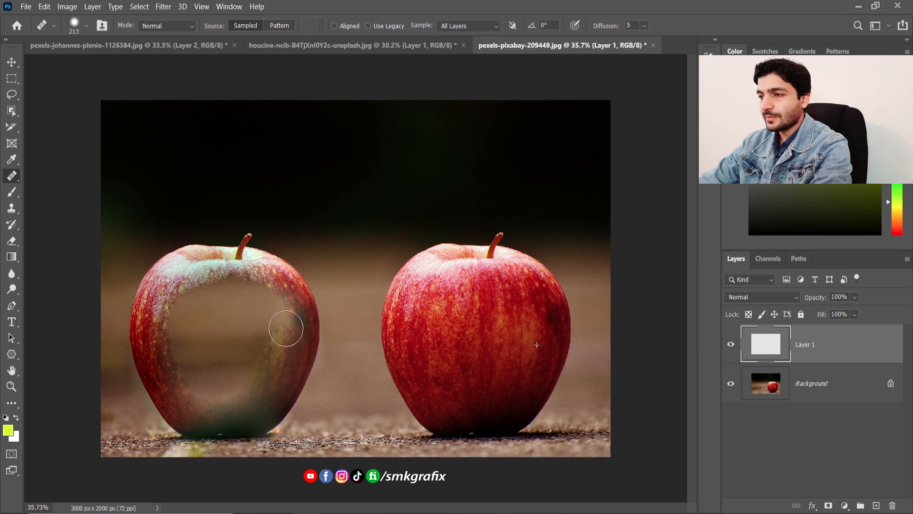
mouse_move(267, 298)
left_mouse_down()
mouse_move(217, 273)
mouse_move(181, 302)
mouse_move(175, 338)
mouse_move(194, 392)
mouse_move(228, 387)
mouse_move(250, 354)
mouse_move(193, 335)
mouse_move(207, 291)
mouse_move(261, 304)
mouse_move(261, 330)
mouse_move(238, 315)
mouse_move(216, 363)
mouse_move(224, 315)
left_mouse_up()
left_click_drag(209, 347, 213, 345)
left_click_drag(238, 329, 214, 310)
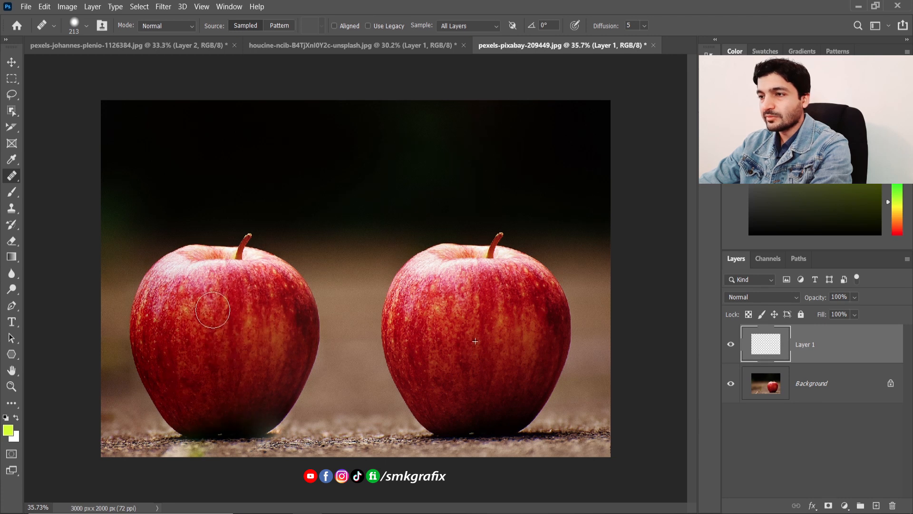
mouse_move(221, 370)
left_mouse_down()
mouse_move(207, 396)
mouse_move(226, 417)
mouse_move(298, 423)
mouse_move(281, 430)
mouse_move(303, 438)
mouse_move(141, 439)
mouse_move(217, 427)
mouse_move(232, 396)
mouse_move(206, 407)
left_mouse_up()
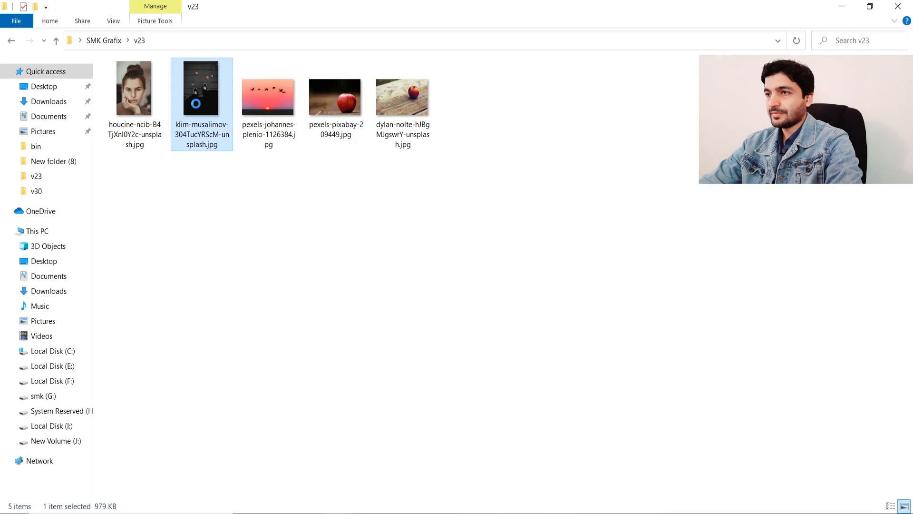
- Open the dark photo of shoes and fallen leaves from the v23 folder in Adobe Photoshop 2020
right_click(190, 57)
mouse_move(227, 302)
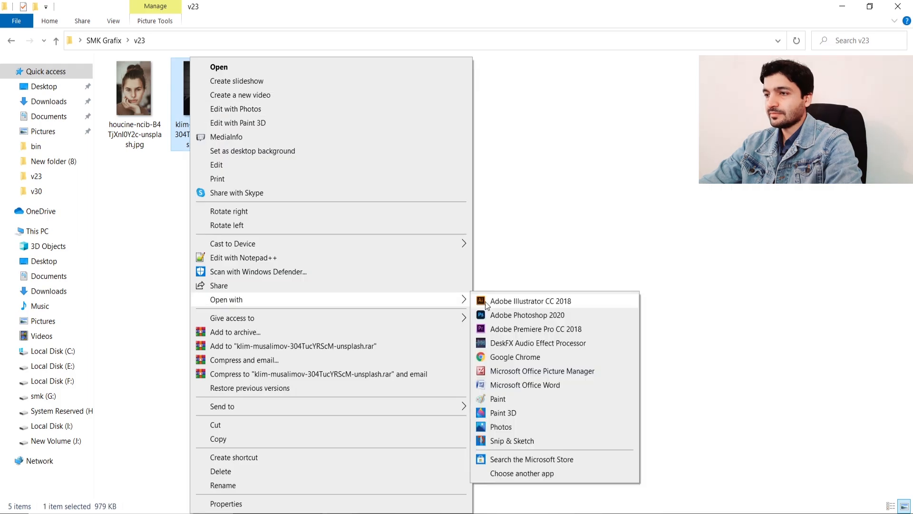
left_click(494, 315)
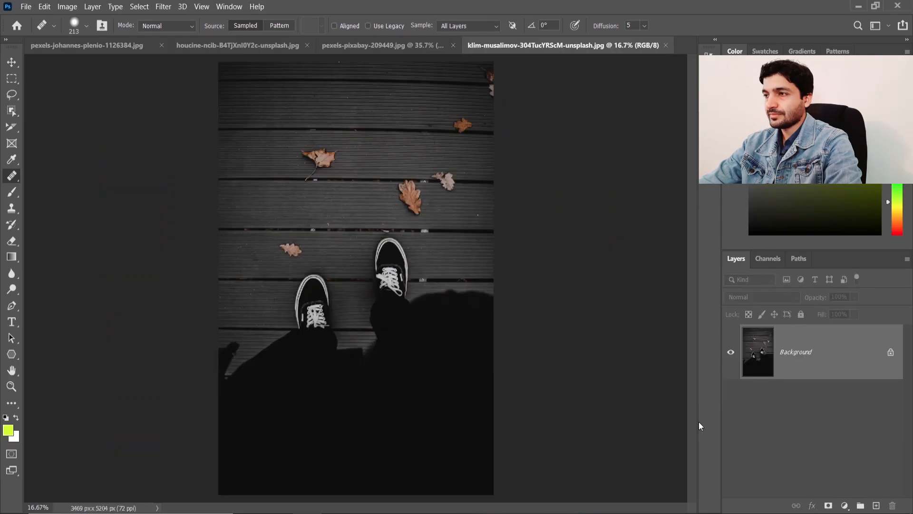
- Set the Spot Healing Brush to 89 px and remove the small leaf lying above the left shoe
scroll(481, 220, "up", 5)
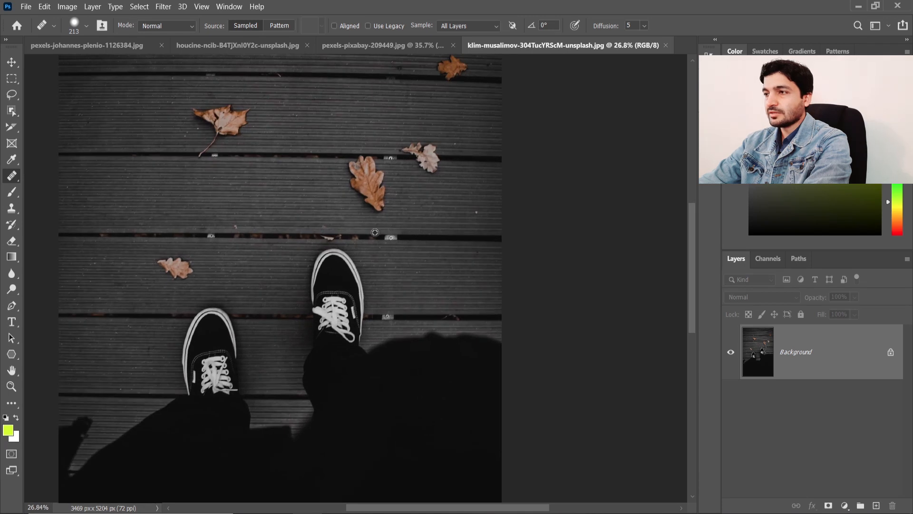
scroll(388, 184, "up", 1)
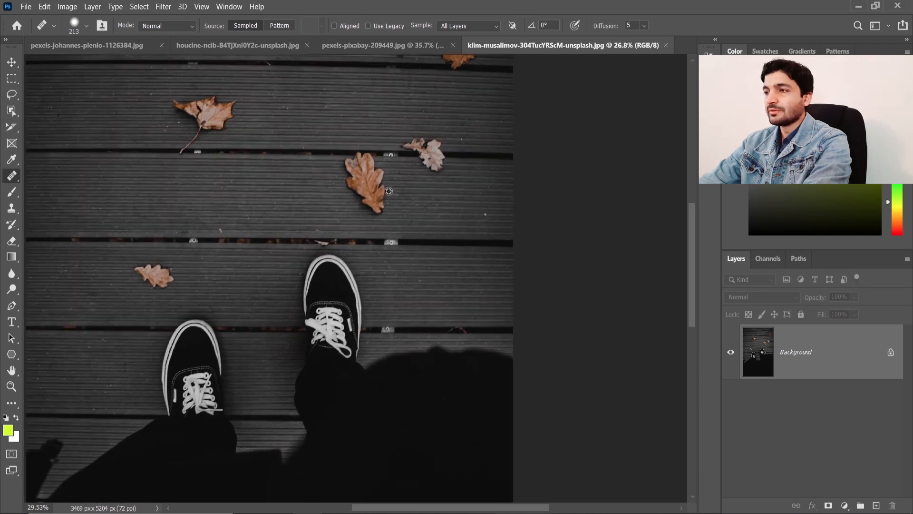
scroll(234, 247, "up", 1)
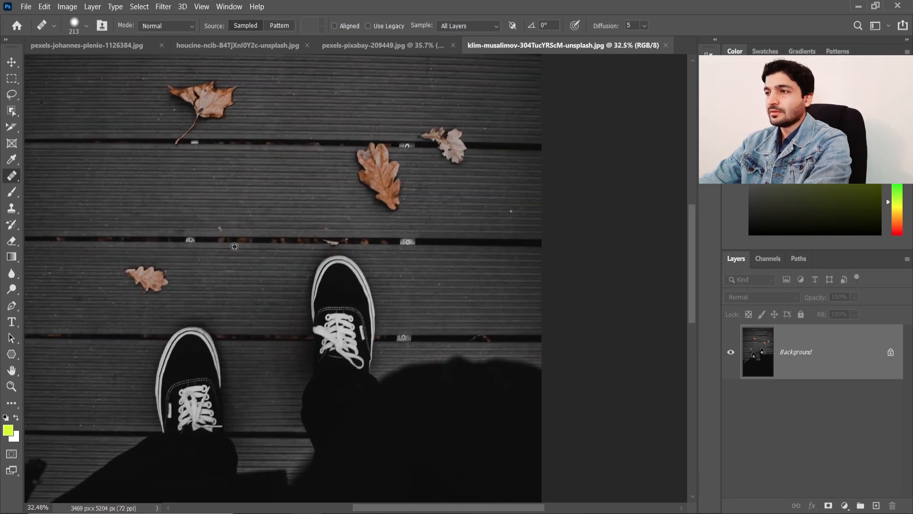
scroll(234, 246, "up", 1)
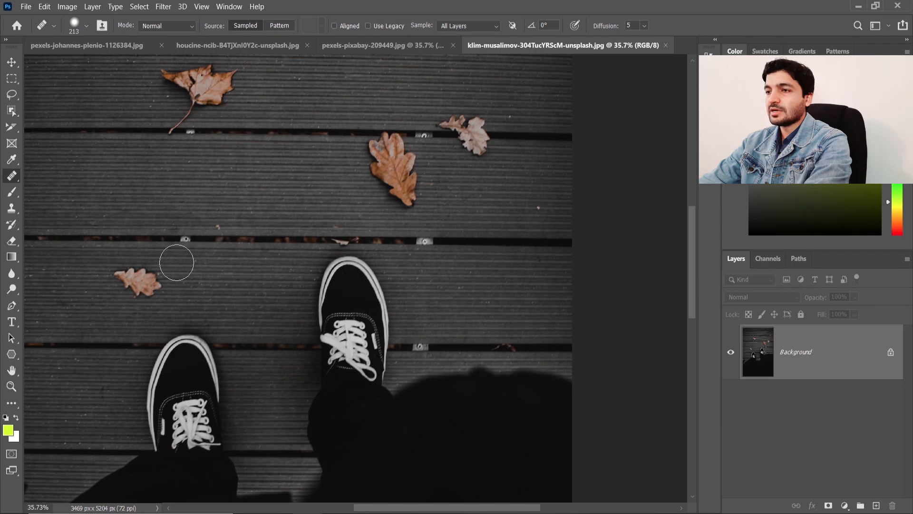
right_click(13, 176)
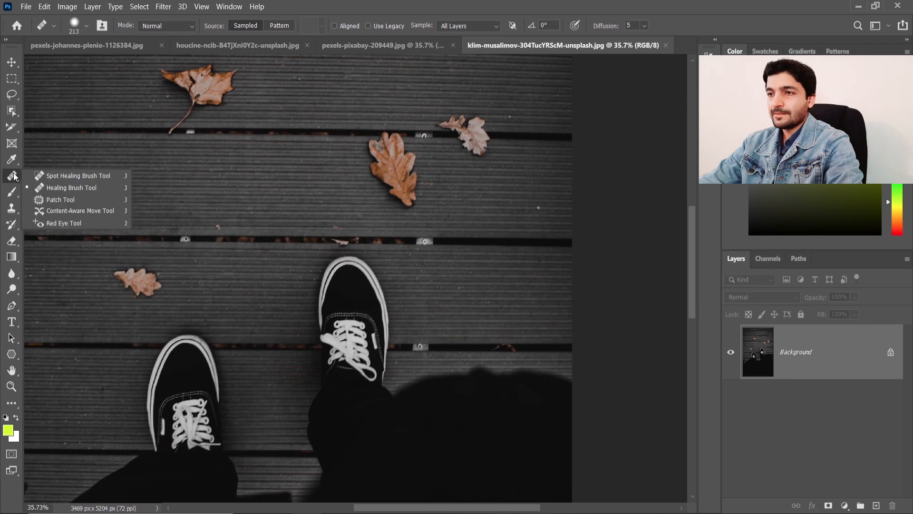
left_click(52, 177)
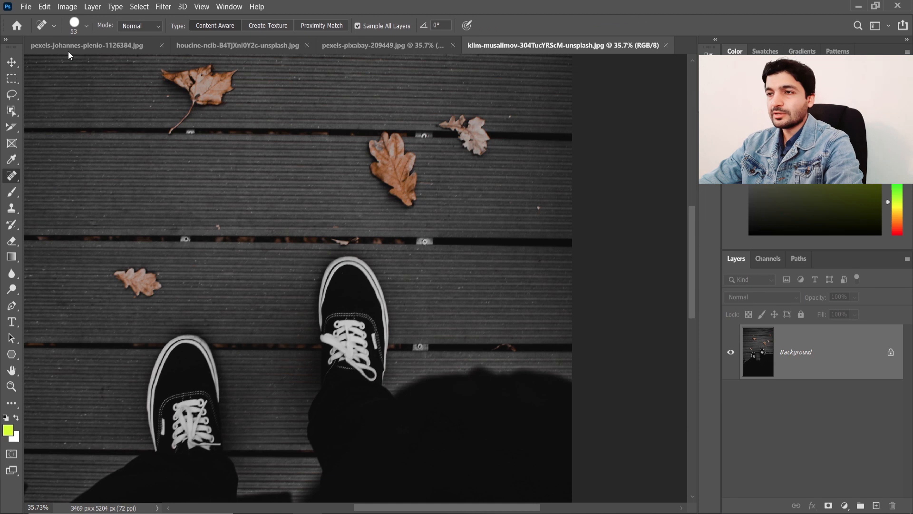
left_click(86, 27)
left_click_drag(70, 59, 71, 58)
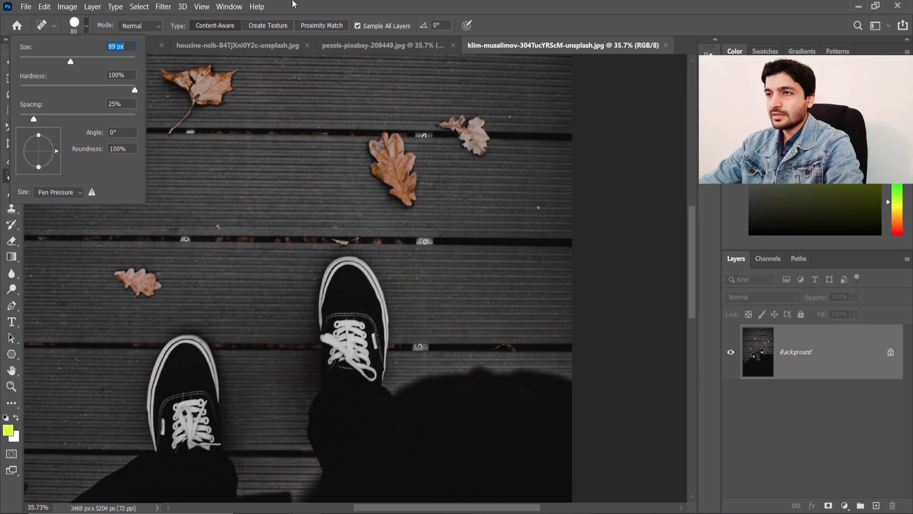
key("Return")
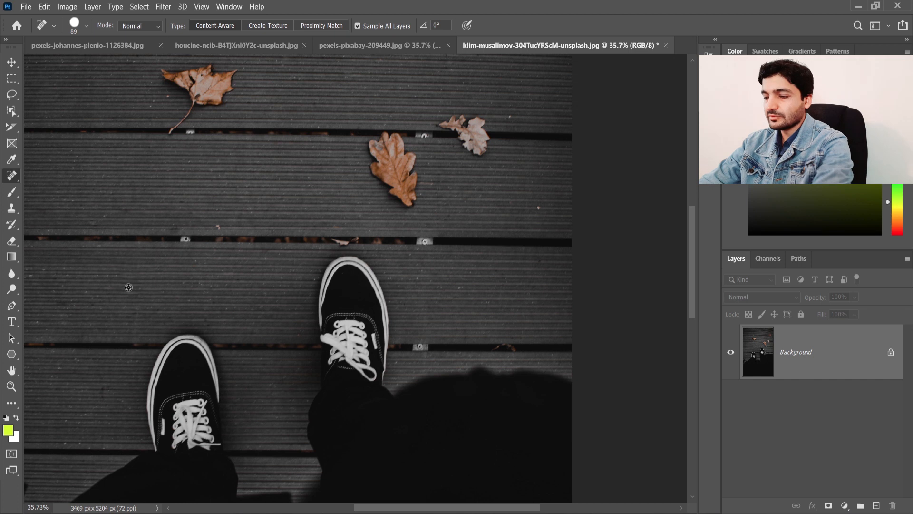
- Paint over the brown oak leaf, the pale leaf beside it and the stemmed maple leaf to remove them from the deck
scroll(134, 299, "up", 1)
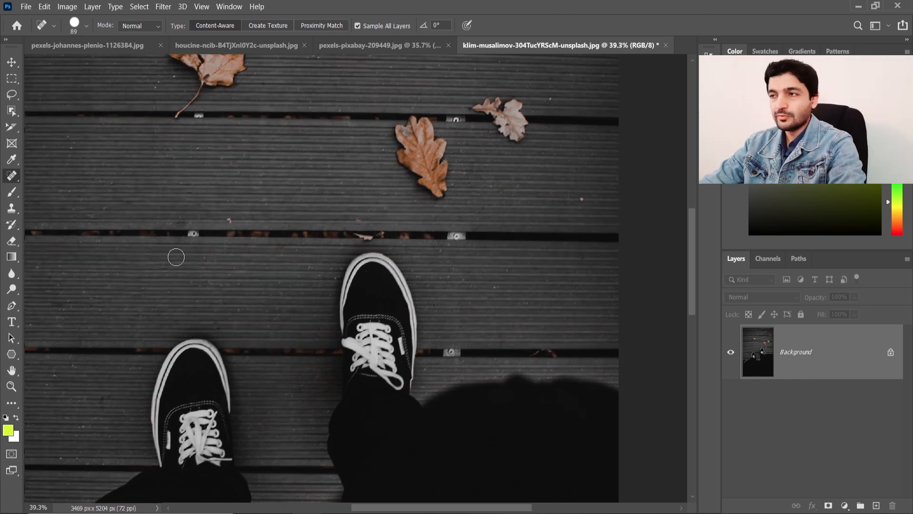
scroll(476, 229, "up", 1)
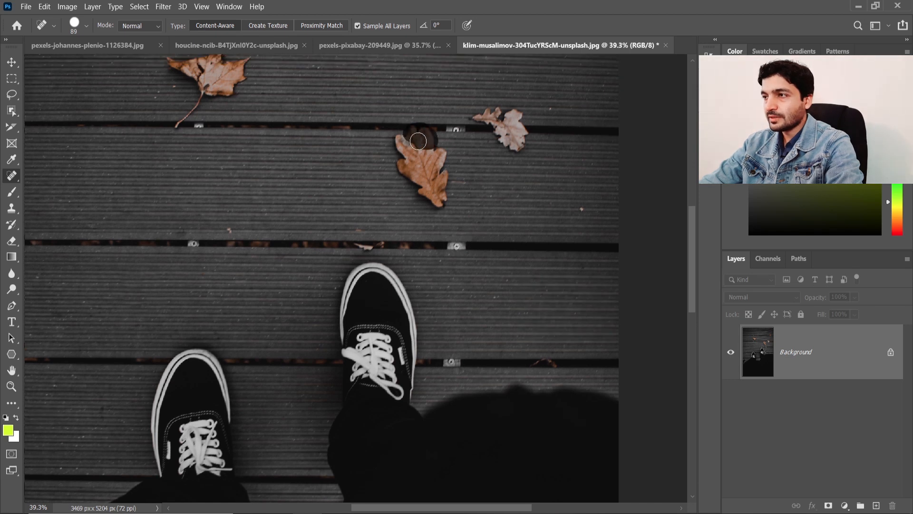
mouse_move(405, 150)
left_mouse_down()
mouse_move(398, 165)
mouse_move(409, 190)
mouse_move(435, 209)
mouse_move(442, 155)
mouse_move(431, 159)
left_mouse_up()
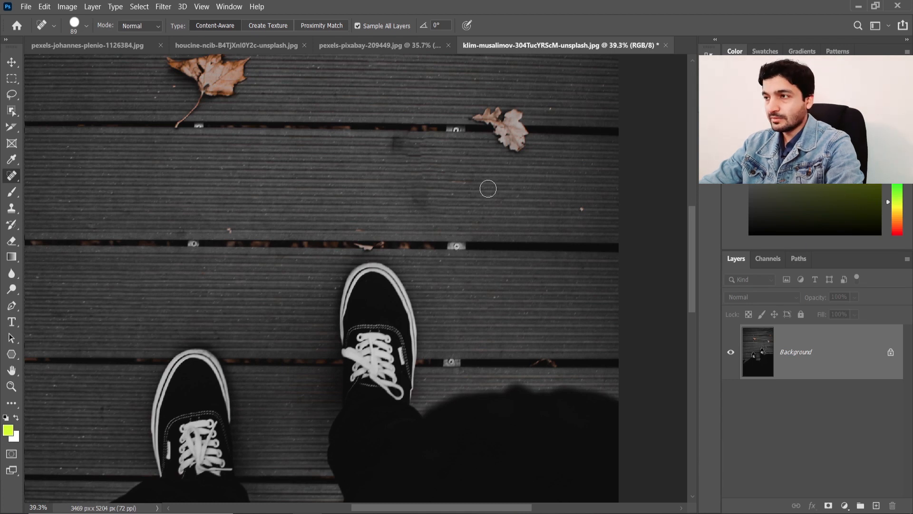
scroll(488, 171, "up", 2)
mouse_move(474, 156)
left_mouse_down()
mouse_move(518, 154)
mouse_move(500, 164)
mouse_move(505, 176)
left_mouse_up()
left_click_drag(525, 175, 497, 179)
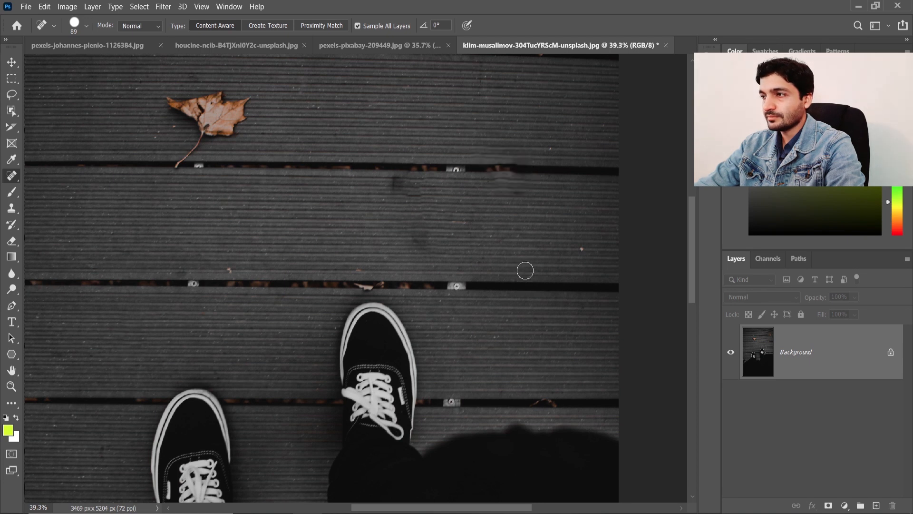
mouse_move(173, 162)
left_mouse_down()
mouse_move(228, 131)
mouse_move(245, 100)
mouse_move(172, 102)
mouse_move(230, 112)
mouse_move(185, 115)
mouse_move(206, 128)
mouse_move(189, 135)
mouse_move(176, 126)
mouse_move(215, 127)
left_mouse_up()
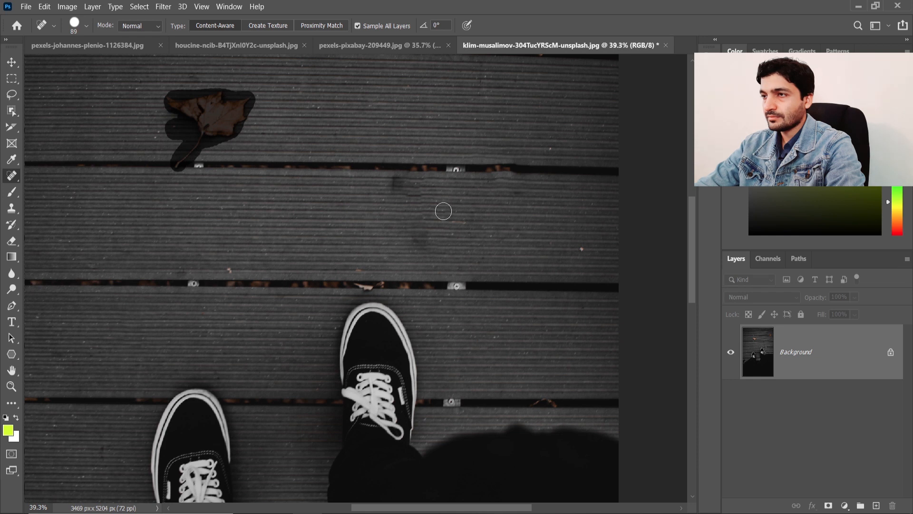
scroll(476, 261, "up", 3)
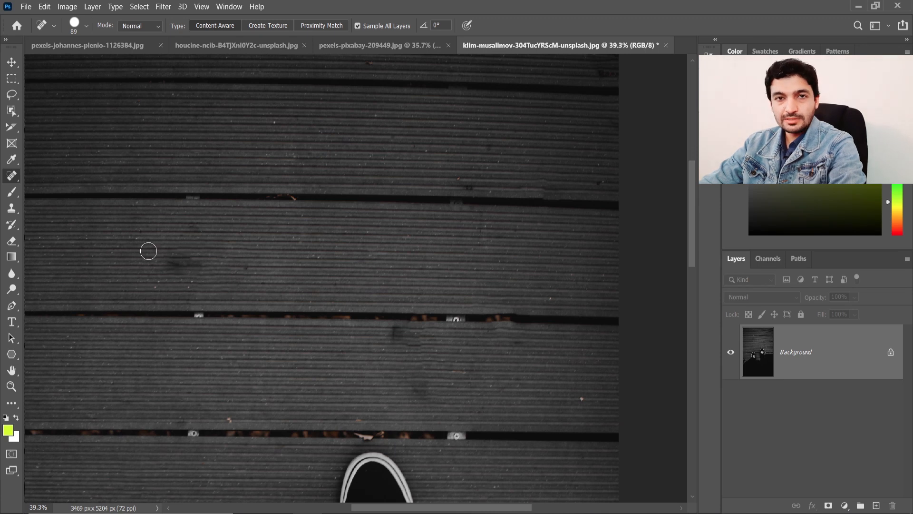
- Sample clean planking with the Healing Brush and heal the dark smudge where the maple leaf was
right_click(12, 176)
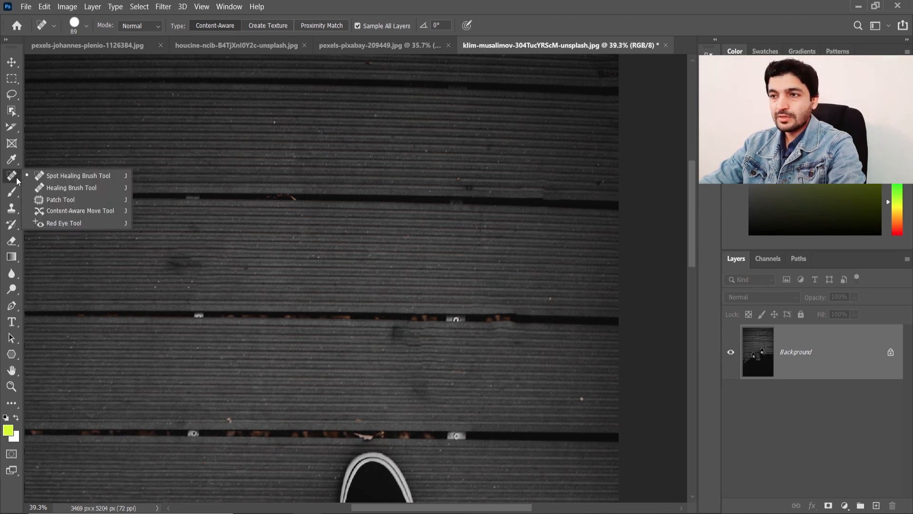
left_click(62, 186)
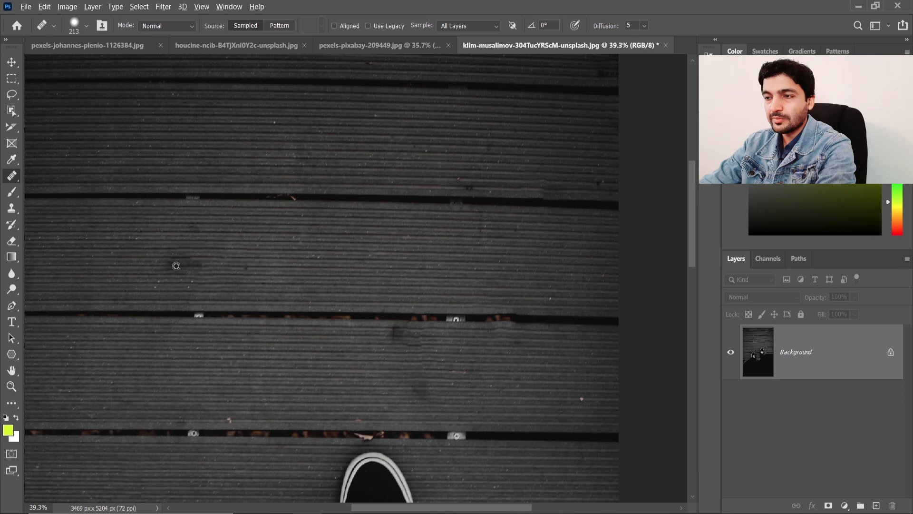
left_click(230, 266, "alt")
left_click(195, 266)
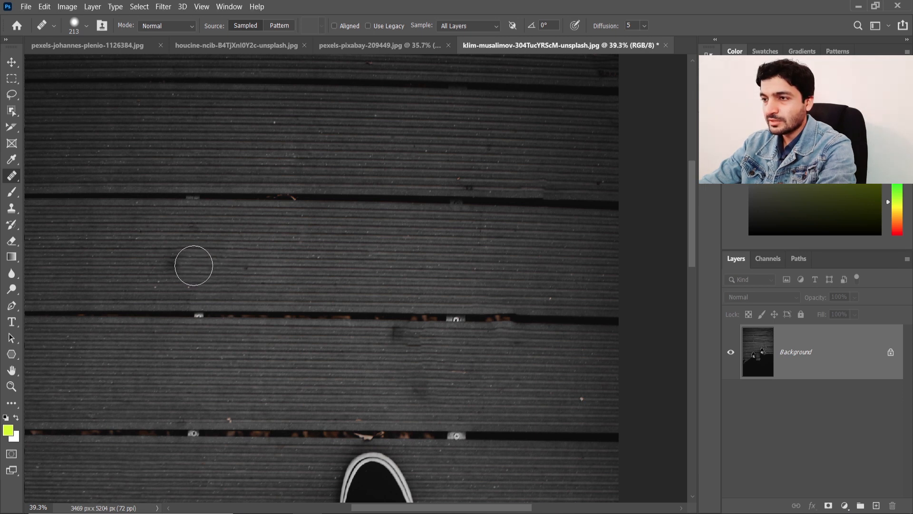
left_click_drag(194, 265, 167, 265)
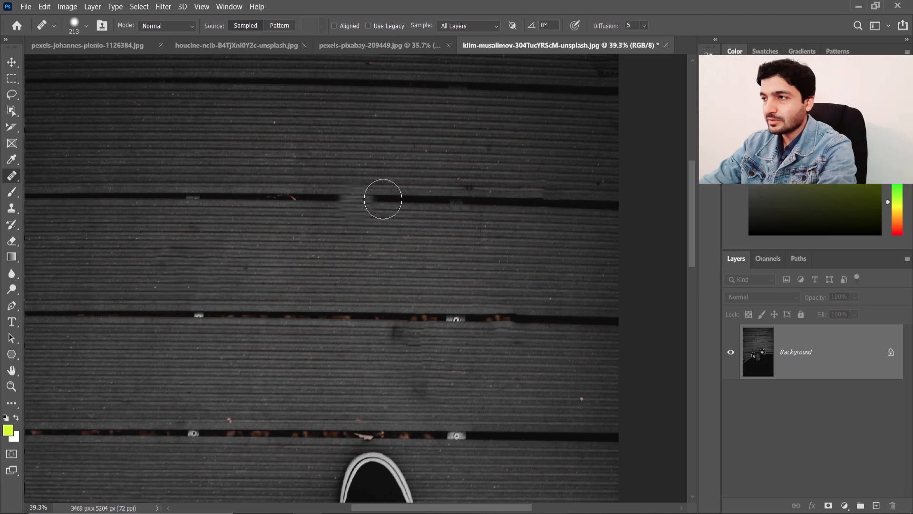
- Set the Healing Brush size to 91 px and heal the dark smudges at the oak leaf's former spot and above the upper plank gap
left_click(86, 25)
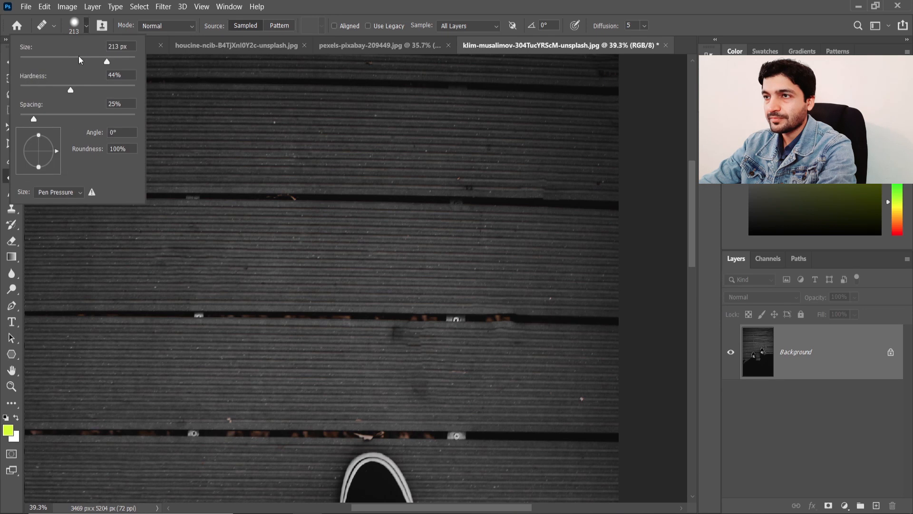
left_click_drag(59, 61, 57, 61)
key("Return")
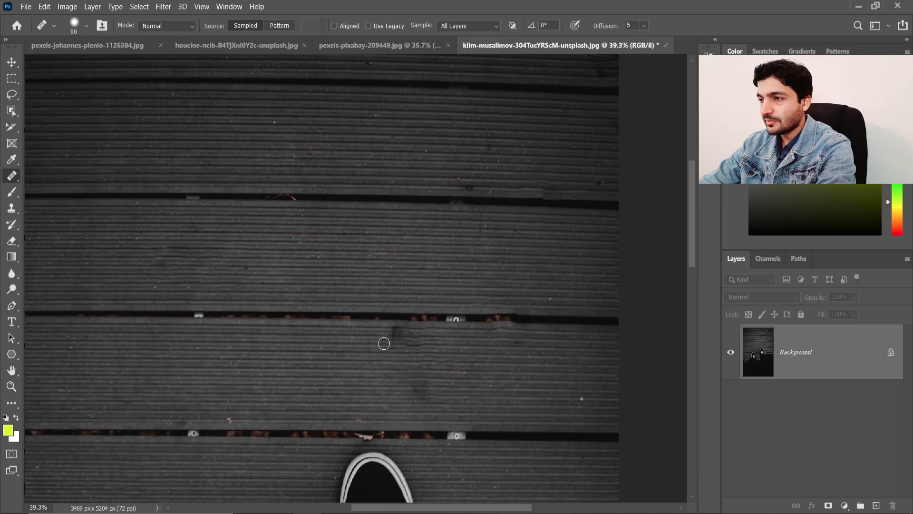
left_click(87, 26)
key("Return")
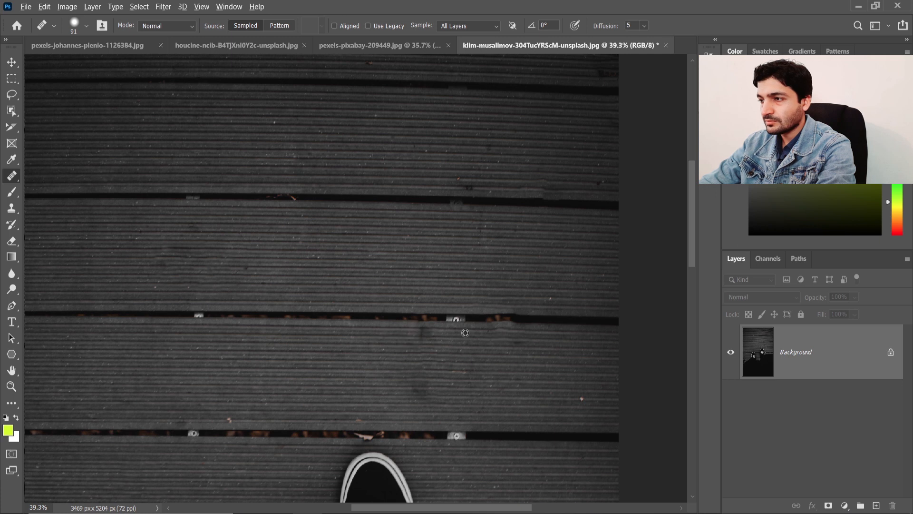
left_click(449, 332, "alt")
left_click(430, 332)
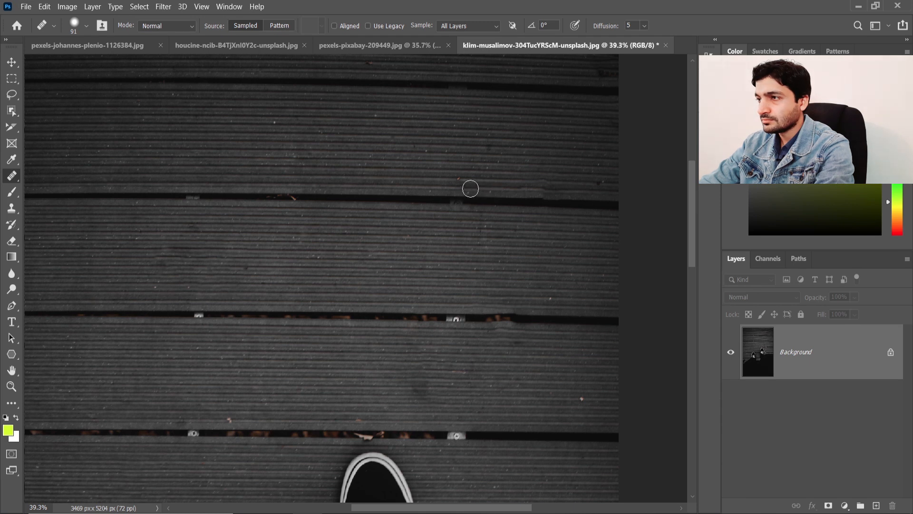
left_click(464, 186)
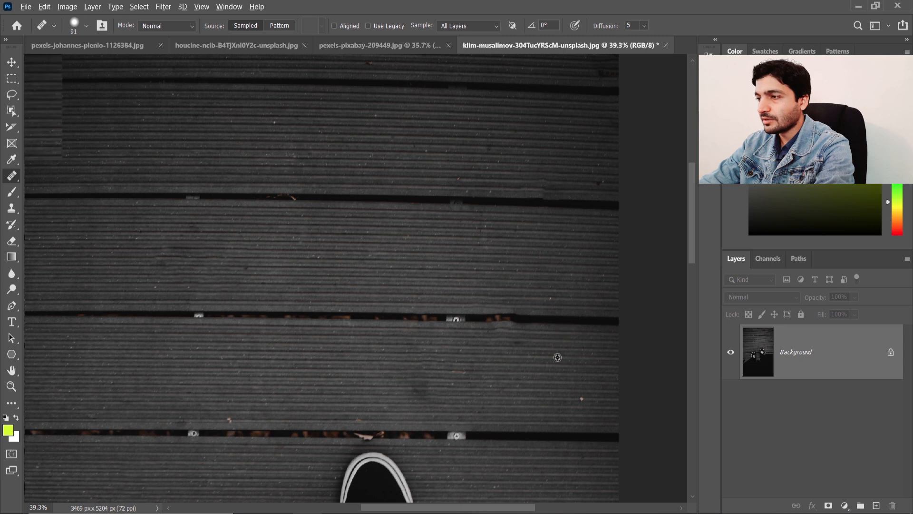
- Heal the uneven edge of the plank gap and cover the brown debris just right of the screw
scroll(557, 357, "up", 5)
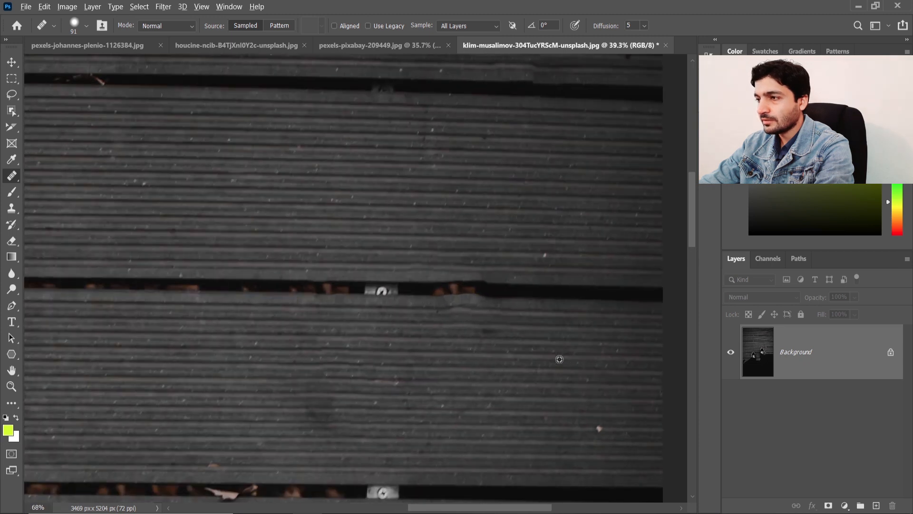
scroll(559, 359, "up", 3)
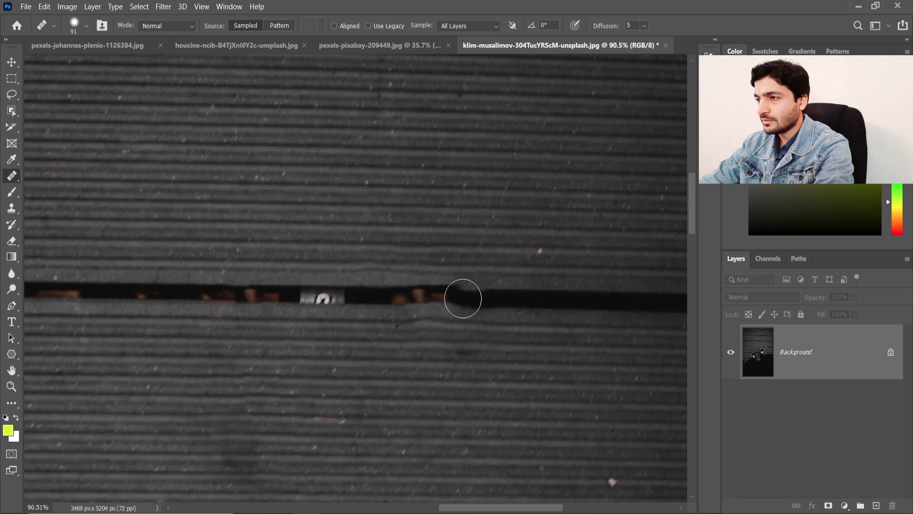
left_click(451, 296)
left_click(397, 301)
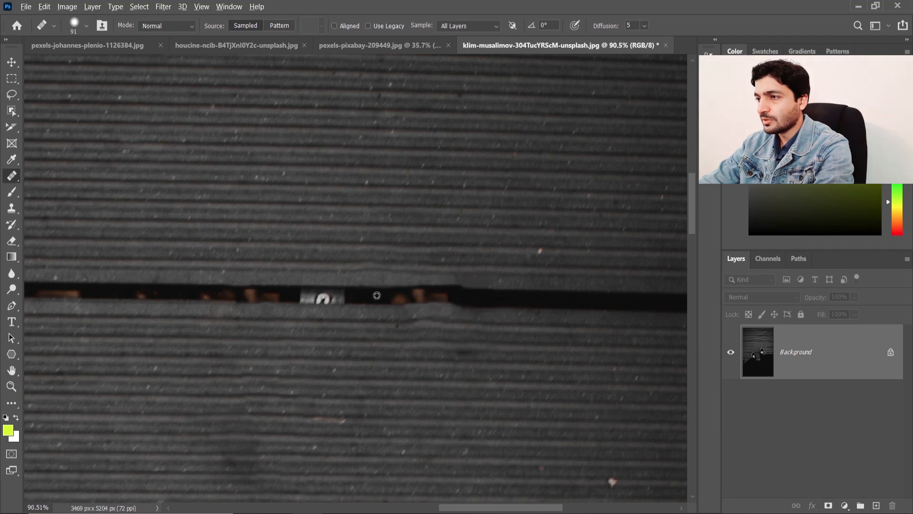
left_click(399, 297)
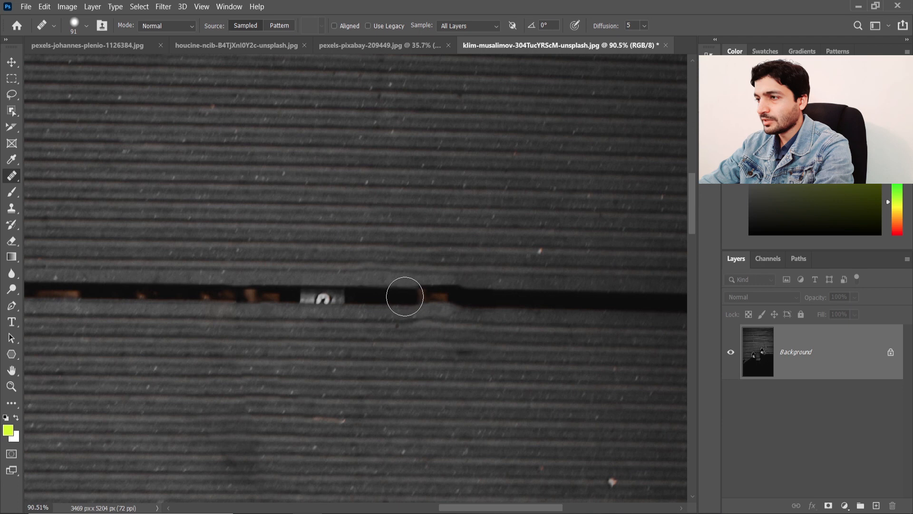
mouse_move(406, 296)
left_mouse_down()
mouse_move(459, 296)
mouse_move(411, 296)
left_mouse_up()
- Resample clean parts of the dark plank gap and heal its remaining brown debris and broken edge right of the screw
left_click(502, 298, "alt")
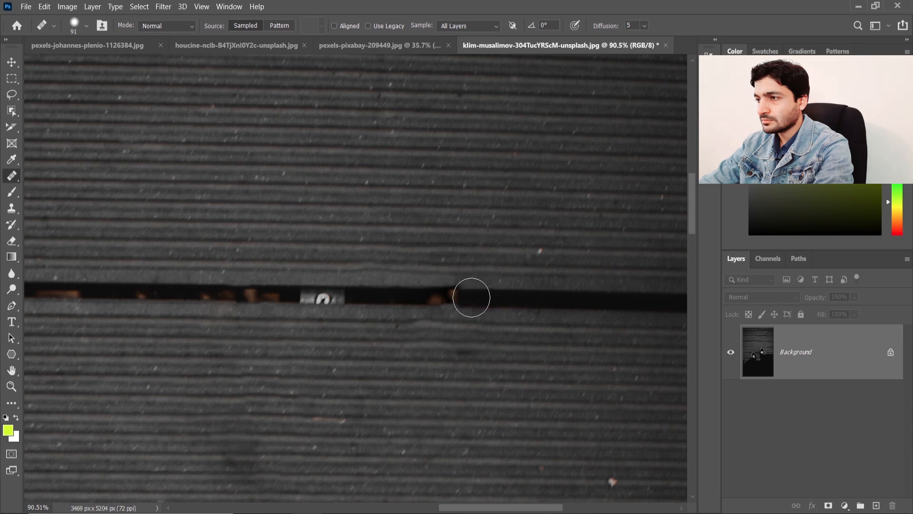
left_click_drag(472, 297, 445, 294)
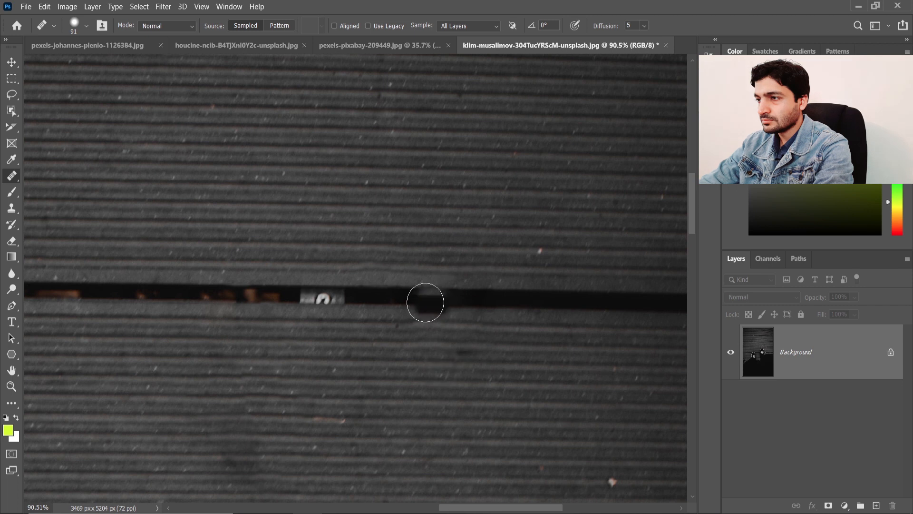
left_click(408, 295, "alt")
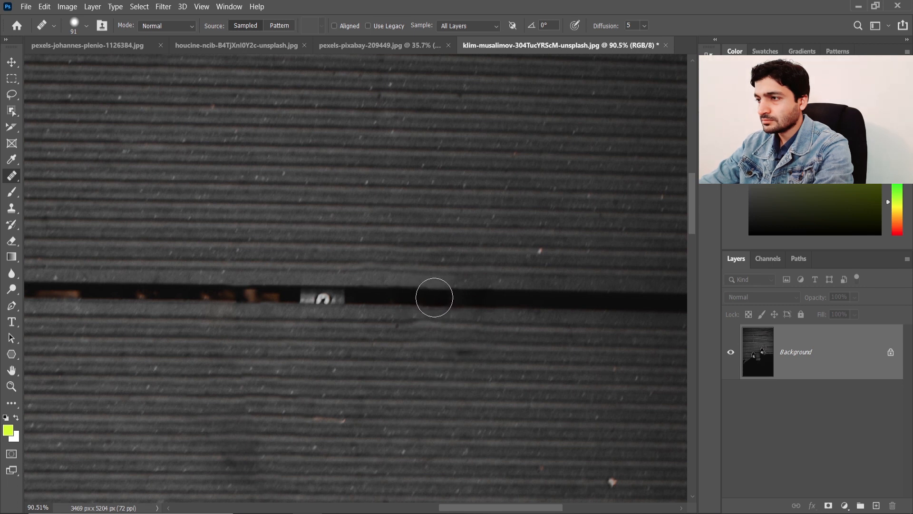
left_click_drag(435, 297, 463, 307)
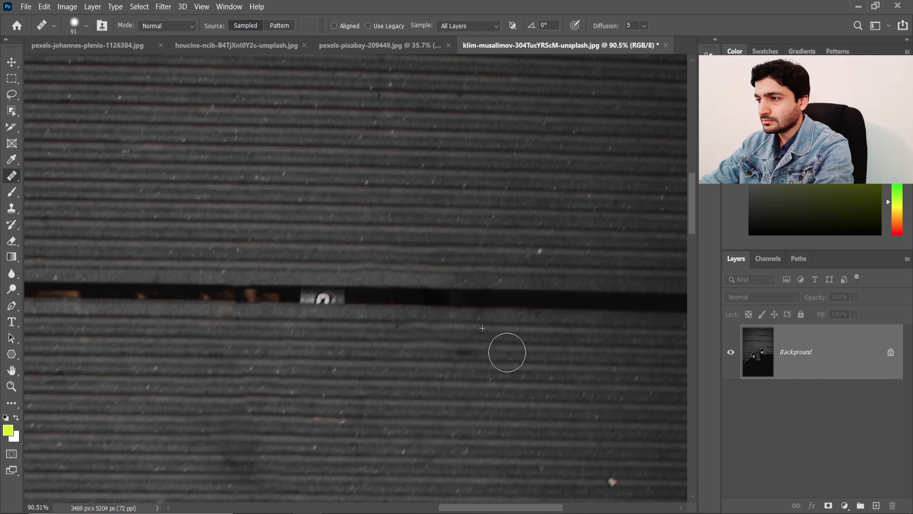
- Heal the visible seam in the plank surface just above the upper gap, near the photo's right edge
scroll(598, 343, "down", 5)
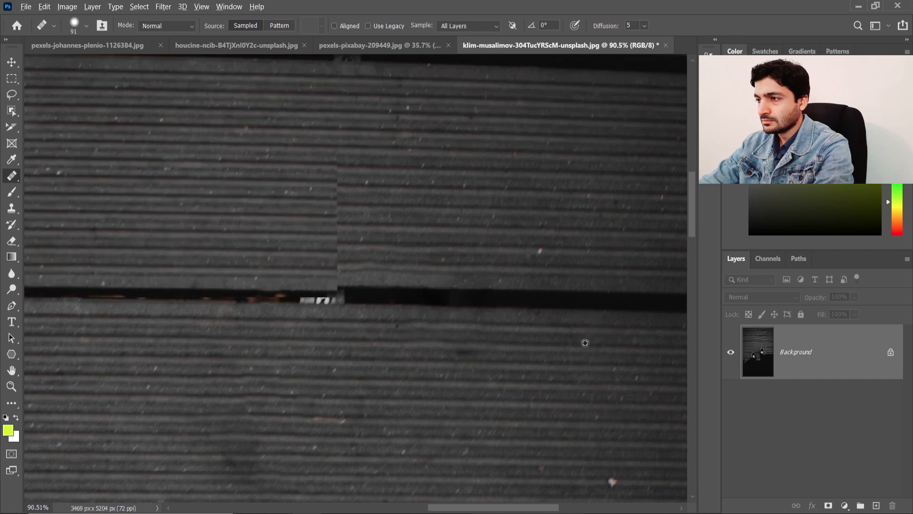
scroll(642, 362, "down", 1)
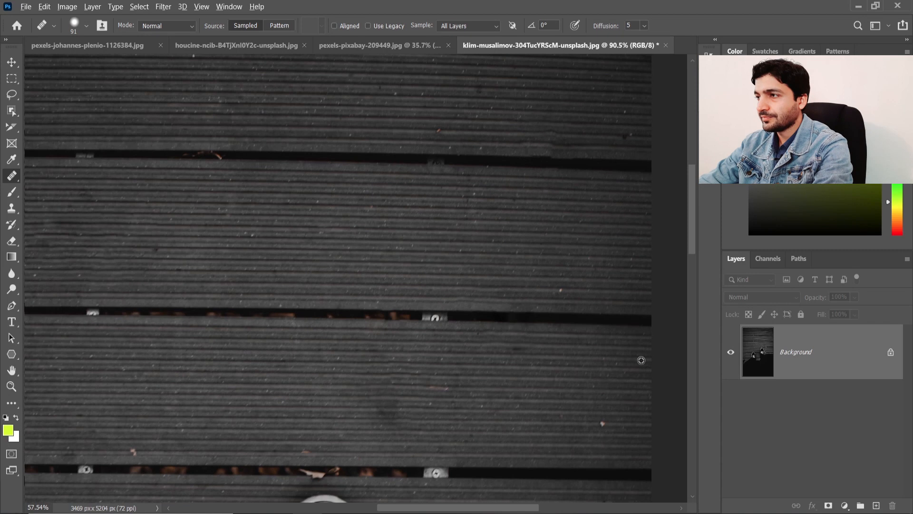
scroll(614, 268, "down", 2)
left_click_drag(599, 238, 467, 362)
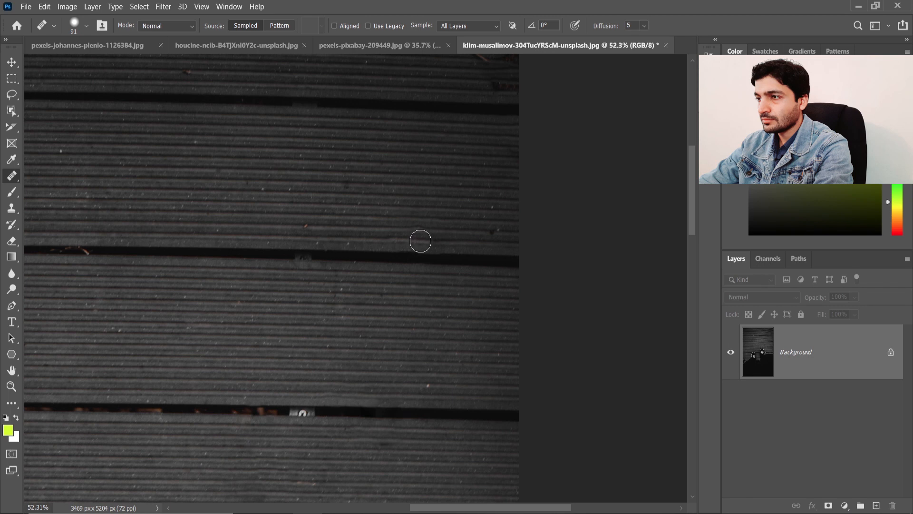
mouse_move(421, 241)
left_mouse_down()
mouse_move(391, 239)
mouse_move(452, 241)
left_mouse_up()
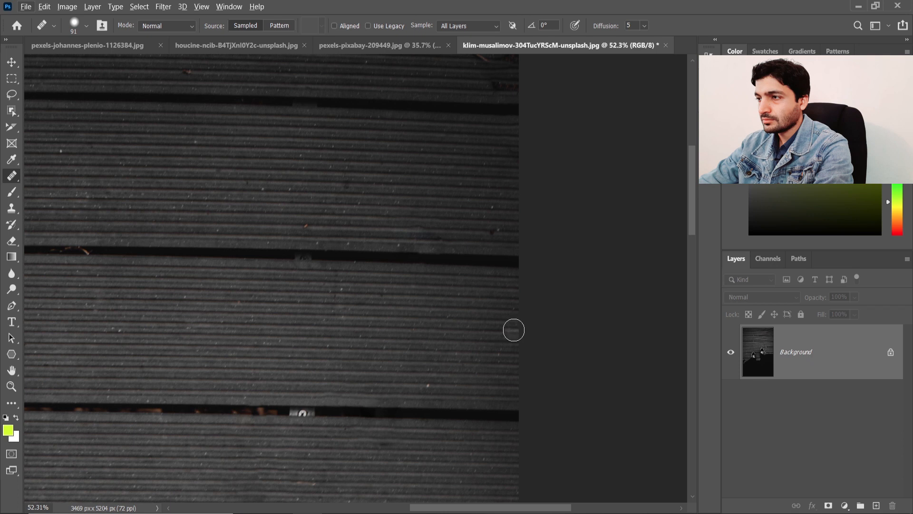
- Heal the dark debris above the topmost plank gap at the photo's right edge and resample the adjacent clean wood
scroll(495, 341, "up", 3)
scroll(496, 347, "up", 3)
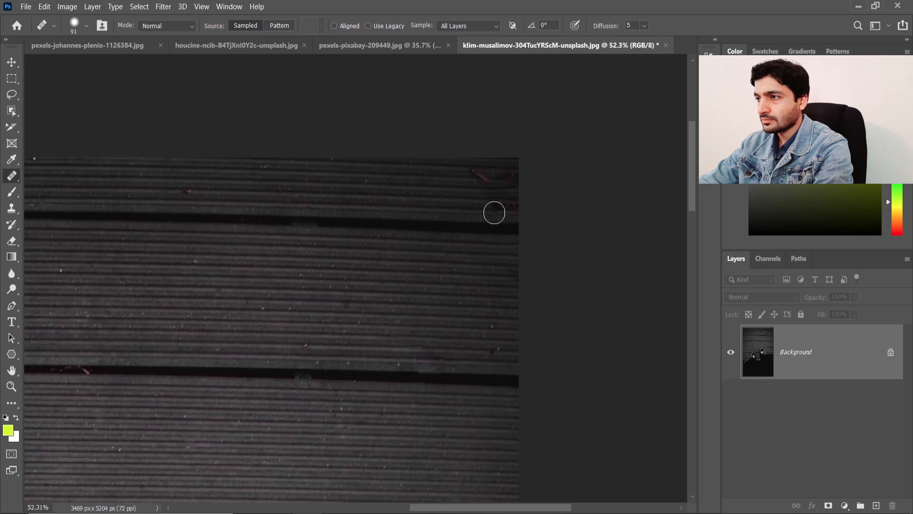
left_click(503, 211)
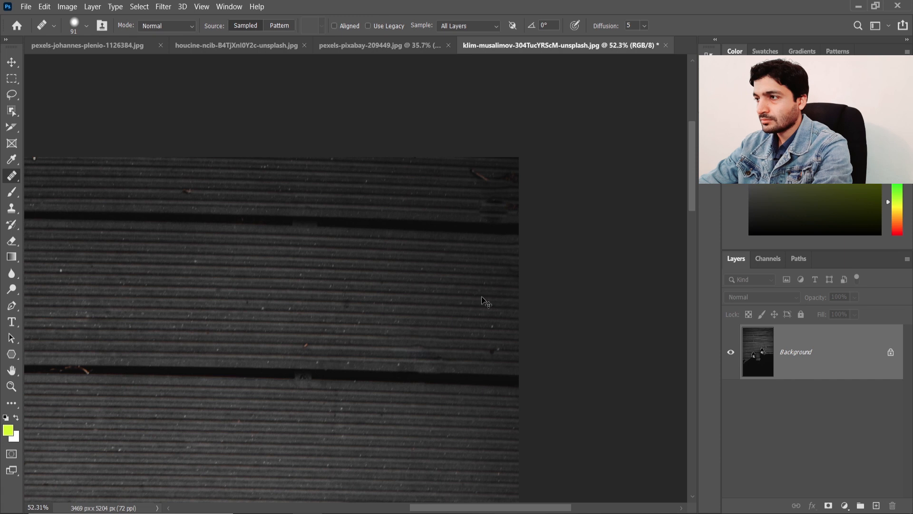
left_click(478, 207, "alt")
scroll(408, 363, "down", 5)
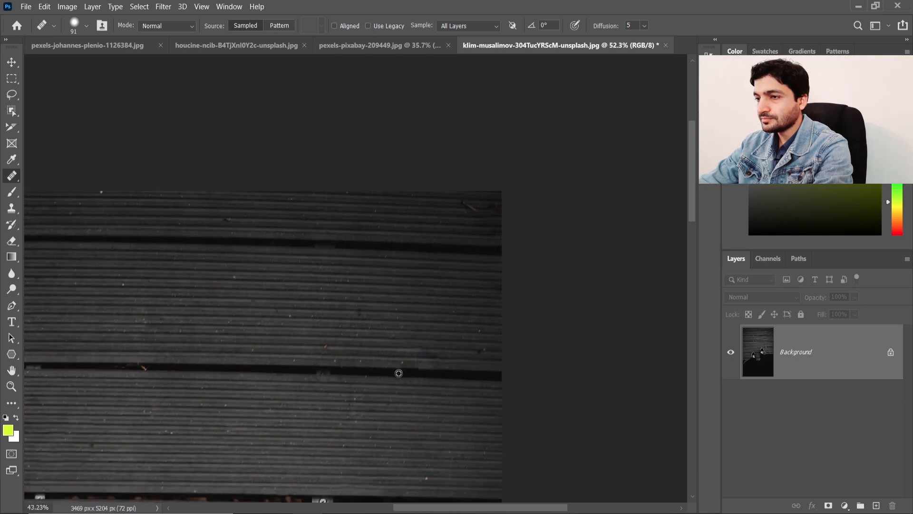
scroll(409, 403, "down", 1)
scroll(416, 405, "down", 3)
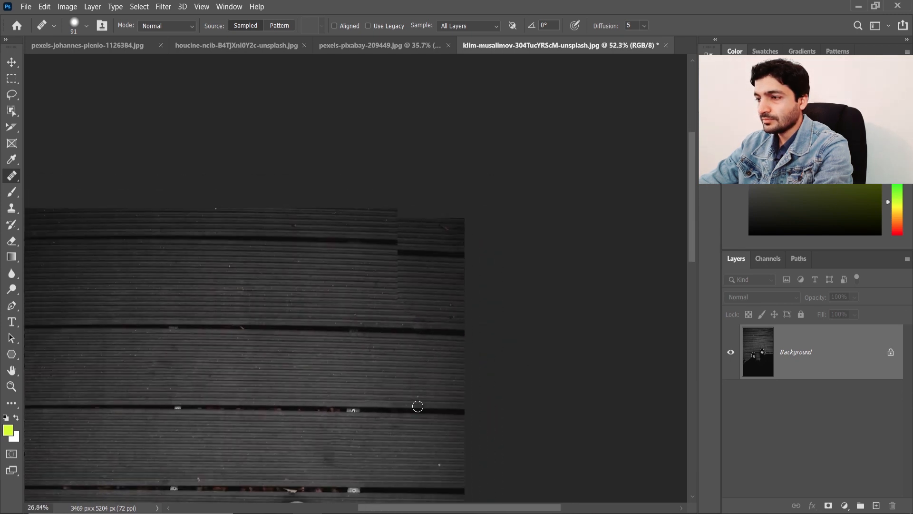
scroll(422, 407, "down", 3)
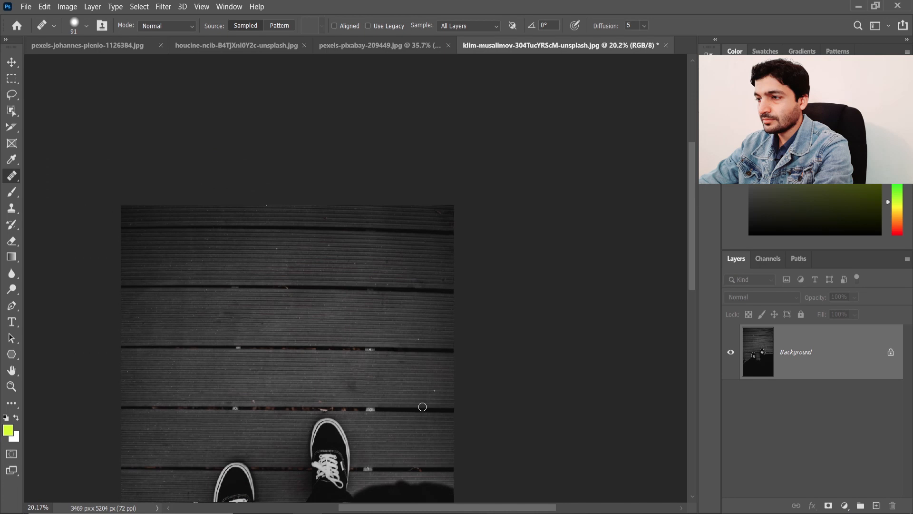
scroll(422, 407, "down", 2)
scroll(422, 407, "down", 1)
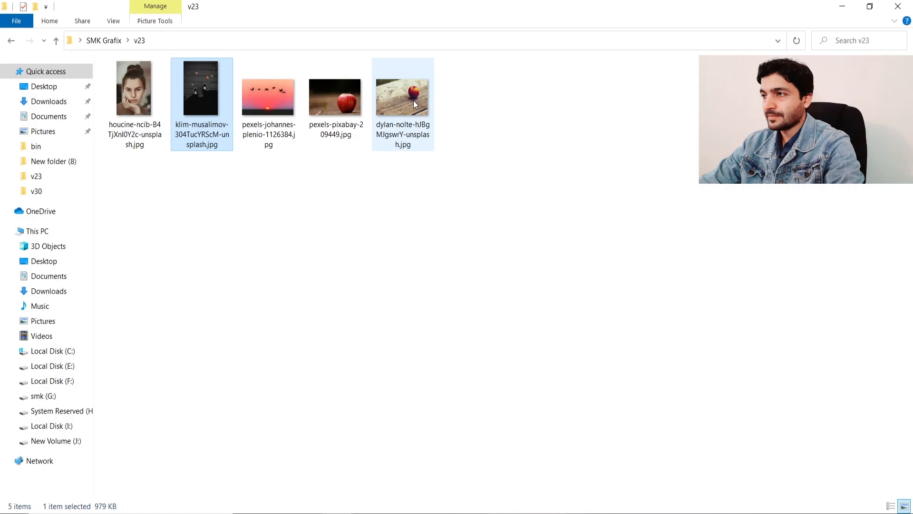
- Switch to the v23 folder and open the photo of an apple on weathered planks with Adobe Photoshop 2020
left_click(415, 104)
right_click(412, 99)
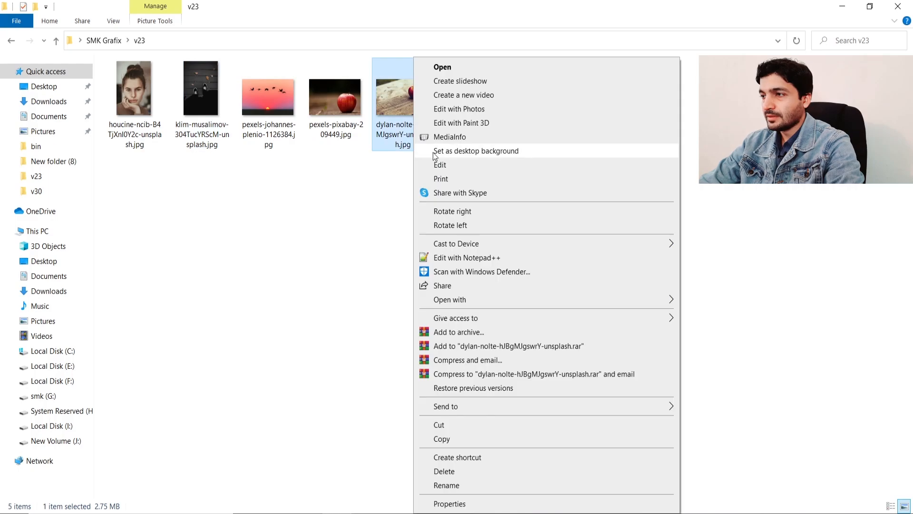
mouse_move(452, 306)
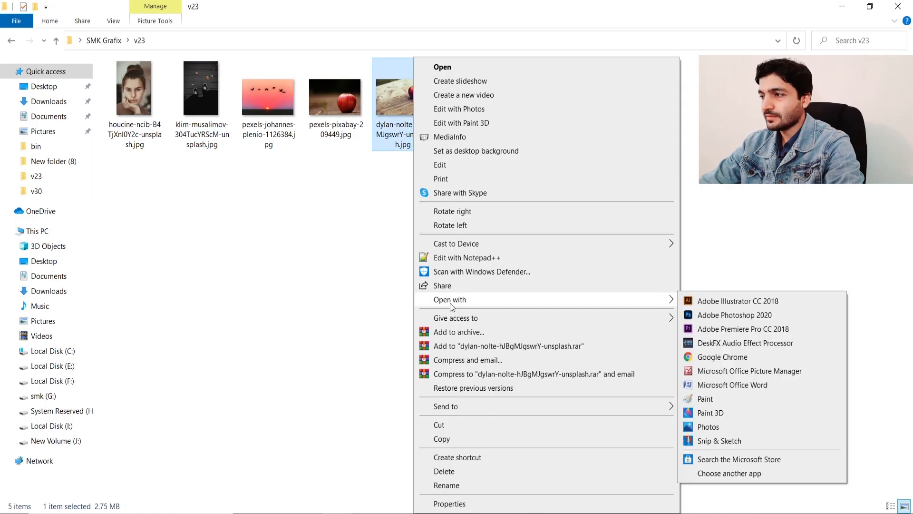
left_click(720, 314)
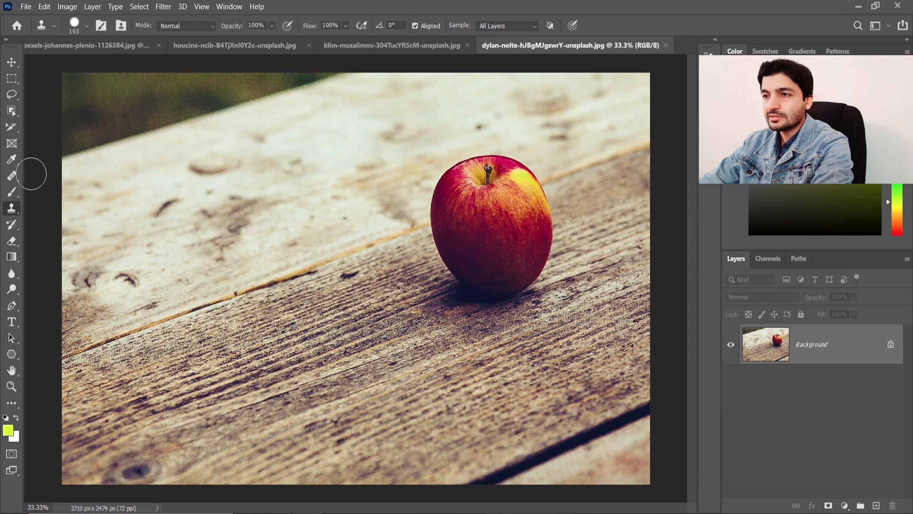
- Choose the Clone Stamp Tool, set it to sample All Layers, and add an empty layer above the Background
right_click(12, 211)
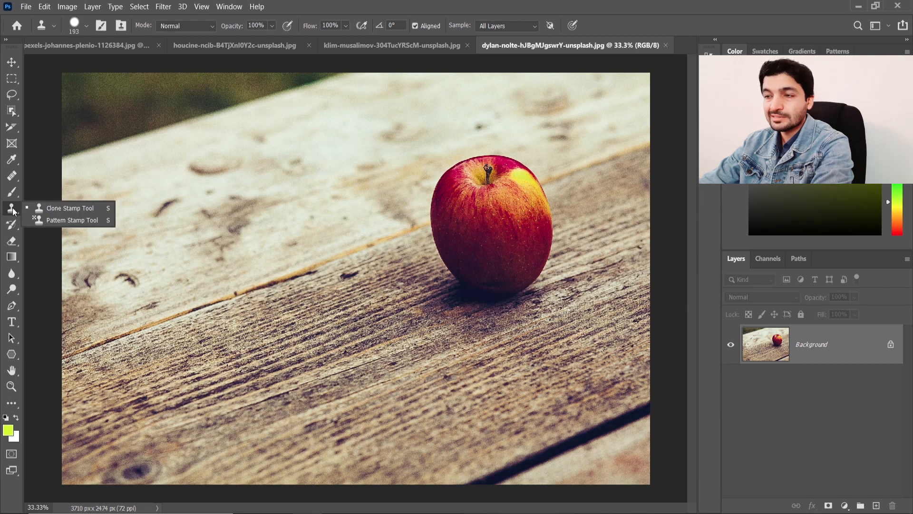
left_click(76, 212)
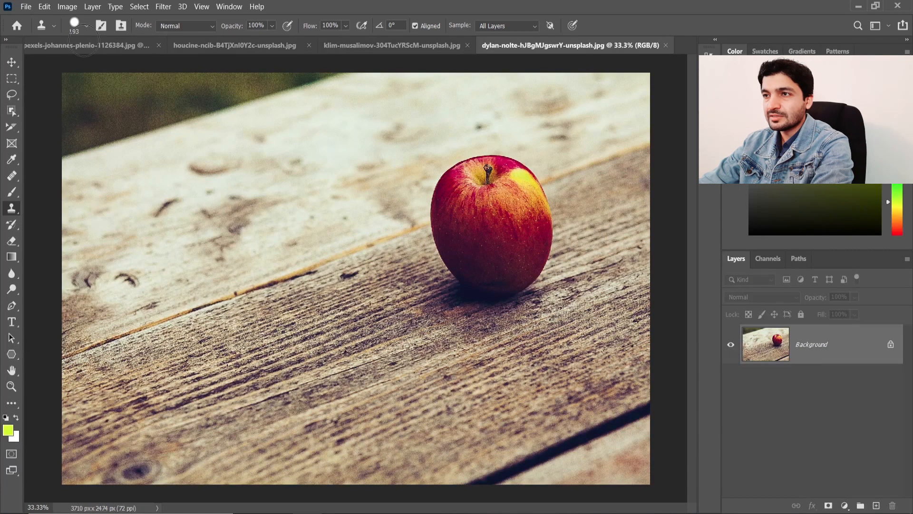
left_click(84, 22)
left_click(366, 4)
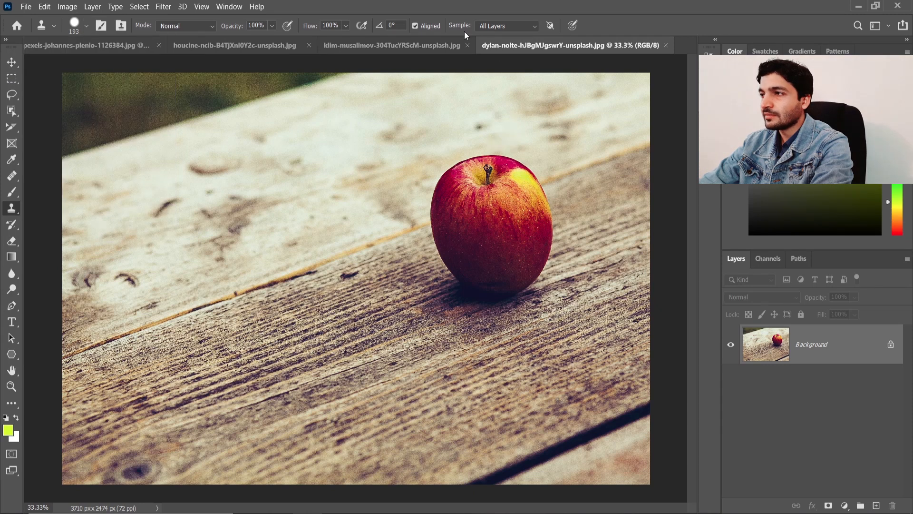
left_click(525, 28)
left_click(494, 55)
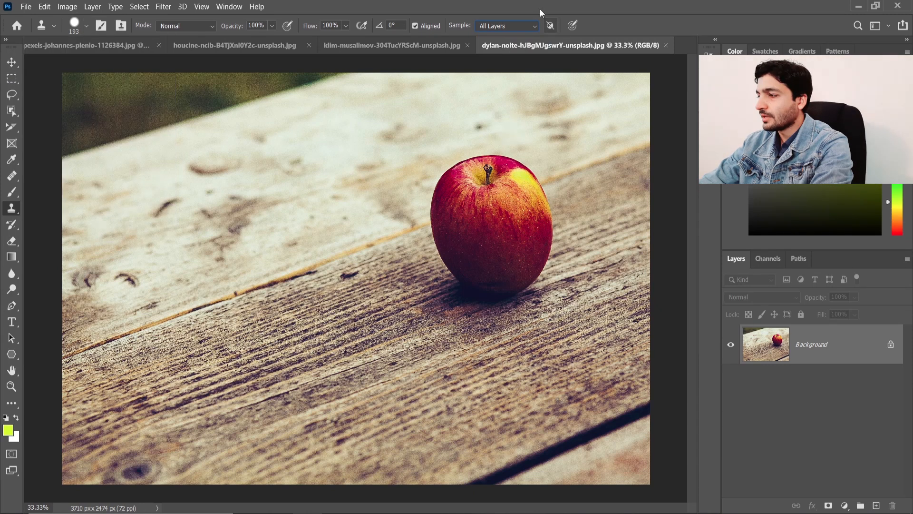
left_click(877, 505)
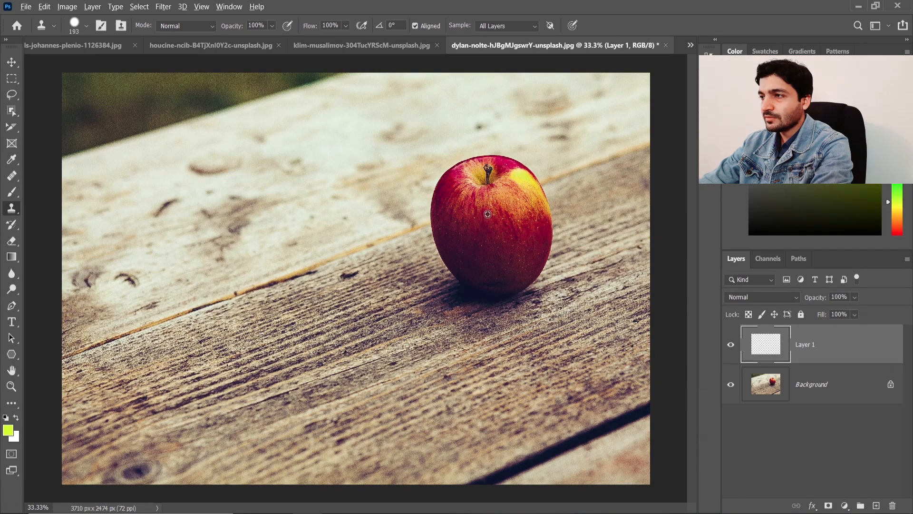
- Clone the whole apple onto the new layer, placing the copy lower and to the left of the original
mouse_move(334, 213)
left_mouse_down()
mouse_move(310, 217)
mouse_move(287, 237)
mouse_move(288, 226)
mouse_move(285, 232)
mouse_move(297, 232)
mouse_move(289, 218)
mouse_move(281, 224)
mouse_move(306, 224)
mouse_move(288, 221)
mouse_move(260, 239)
mouse_move(274, 224)
mouse_move(255, 242)
mouse_move(247, 291)
left_mouse_up()
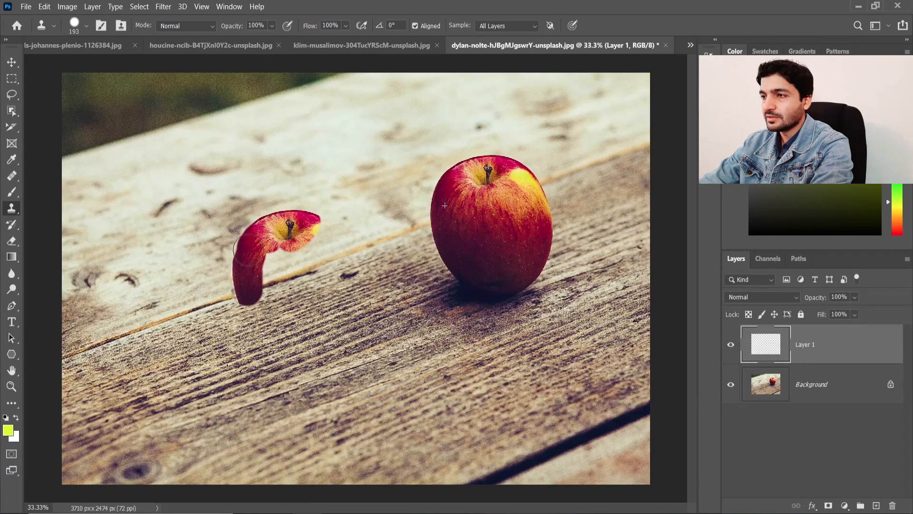
left_click_drag(248, 248, 248, 260)
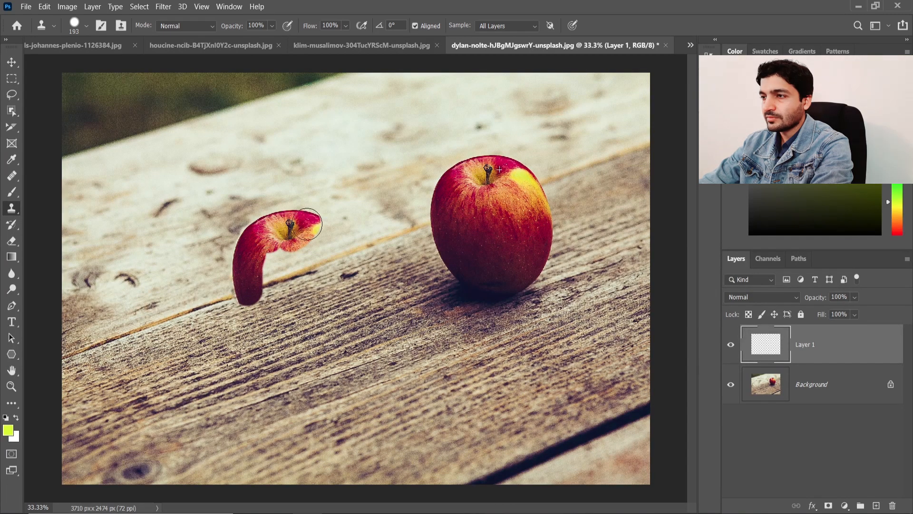
mouse_move(317, 231)
left_mouse_down()
mouse_move(340, 291)
mouse_move(340, 266)
mouse_move(333, 303)
mouse_move(338, 293)
mouse_move(340, 300)
mouse_move(314, 339)
mouse_move(349, 346)
mouse_move(345, 359)
mouse_move(334, 367)
mouse_move(319, 346)
mouse_move(292, 345)
mouse_move(315, 313)
mouse_move(321, 278)
mouse_move(321, 261)
mouse_move(304, 251)
mouse_move(271, 271)
mouse_move(275, 292)
mouse_move(302, 301)
mouse_move(295, 293)
mouse_move(305, 288)
mouse_move(278, 305)
mouse_move(252, 305)
mouse_move(277, 337)
mouse_move(277, 358)
mouse_move(309, 363)
mouse_move(229, 323)
left_mouse_up()
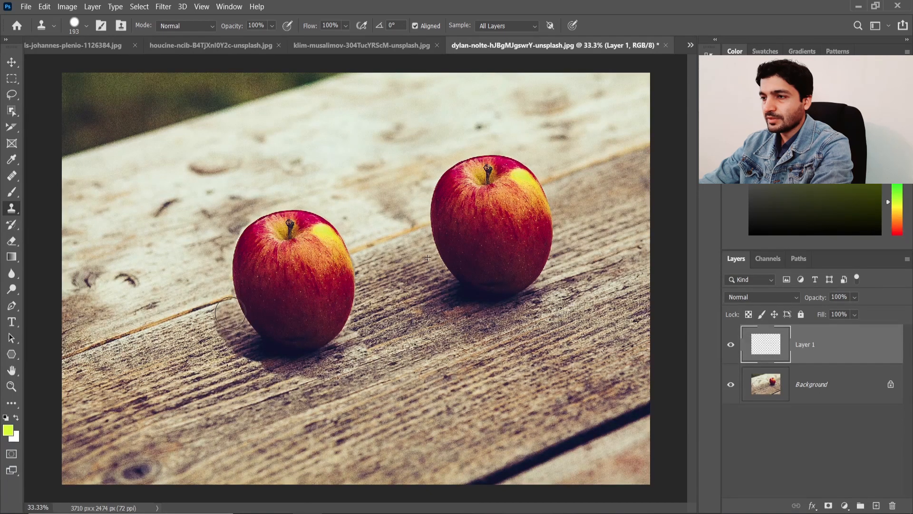
- Clone the shadow and surrounding wood grain beneath and around the base of the copied apple
mouse_move(224, 316)
left_mouse_down()
mouse_move(162, 338)
mouse_move(277, 379)
mouse_move(316, 379)
left_mouse_up()
left_click_drag(239, 383, 200, 372)
mouse_move(310, 390)
left_mouse_down()
mouse_move(352, 369)
mouse_move(356, 328)
left_mouse_up()
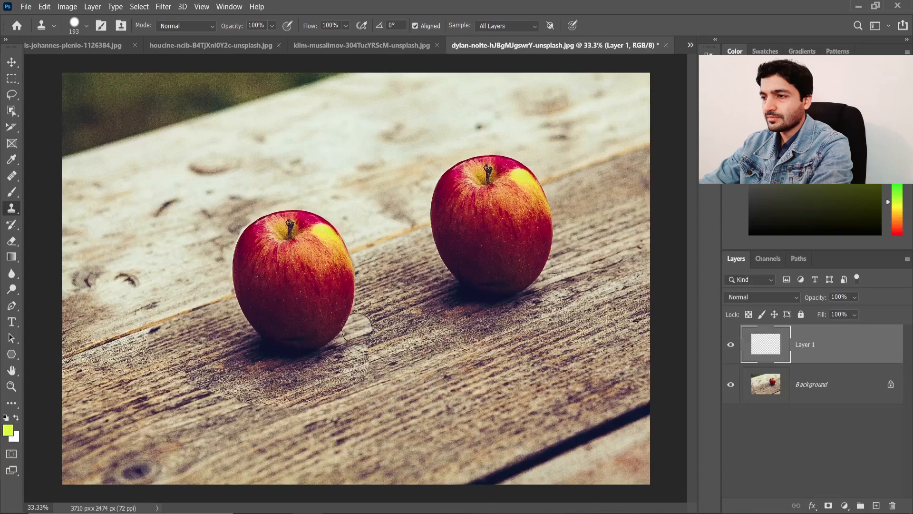
left_click_drag(248, 385, 187, 380)
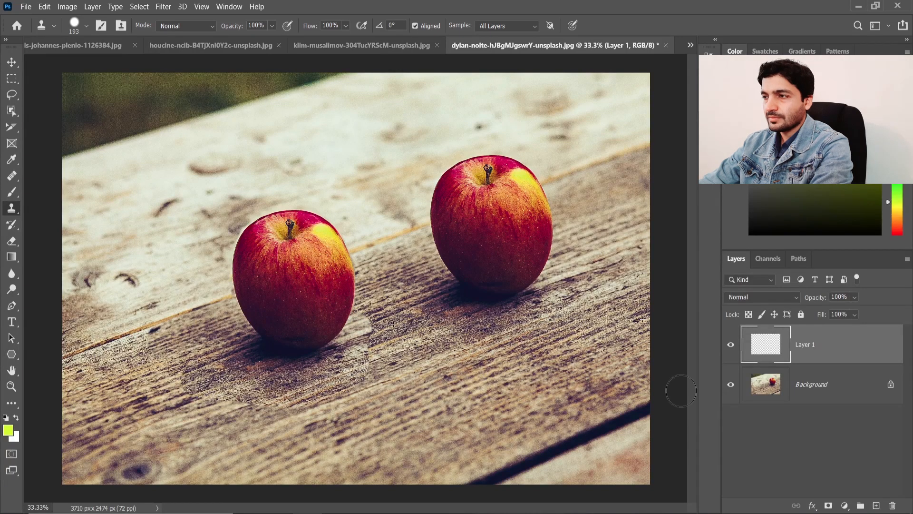
left_click(467, 464)
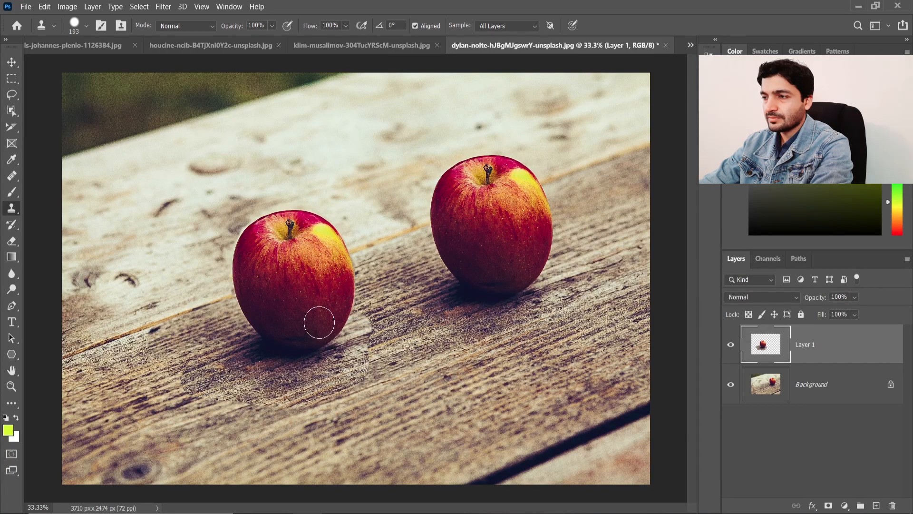
scroll(359, 331, "down", 2)
scroll(366, 342, "up", 4)
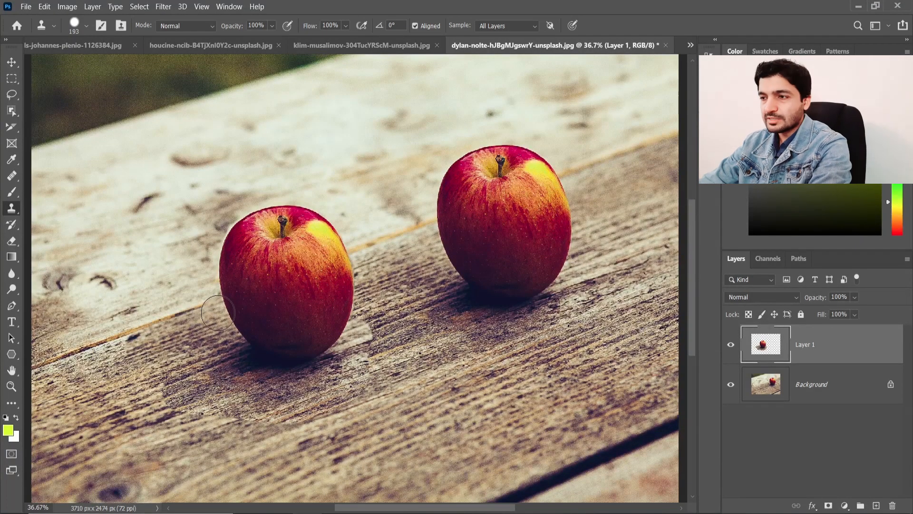
scroll(272, 258, "down", 1)
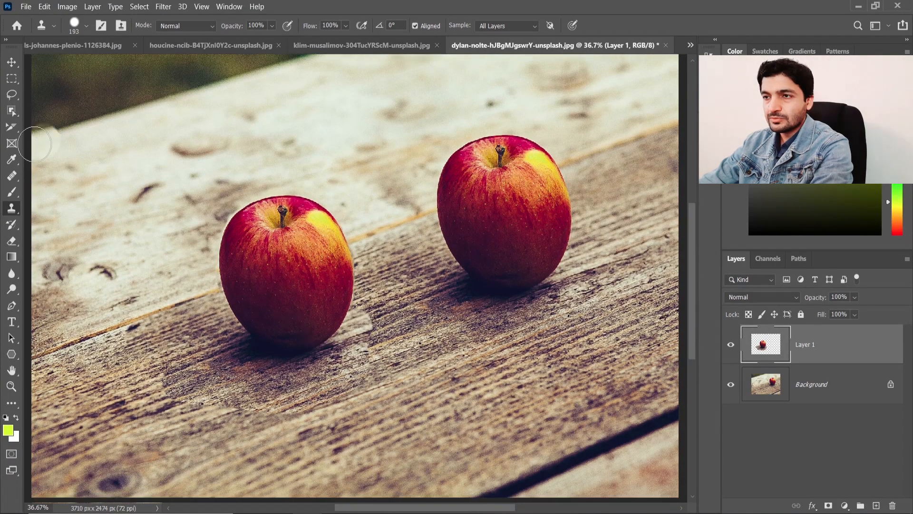
- Choose the Healing Brush Tool at 124 px and blend the light cloned patch right of the copied apple's base
left_click(9, 175)
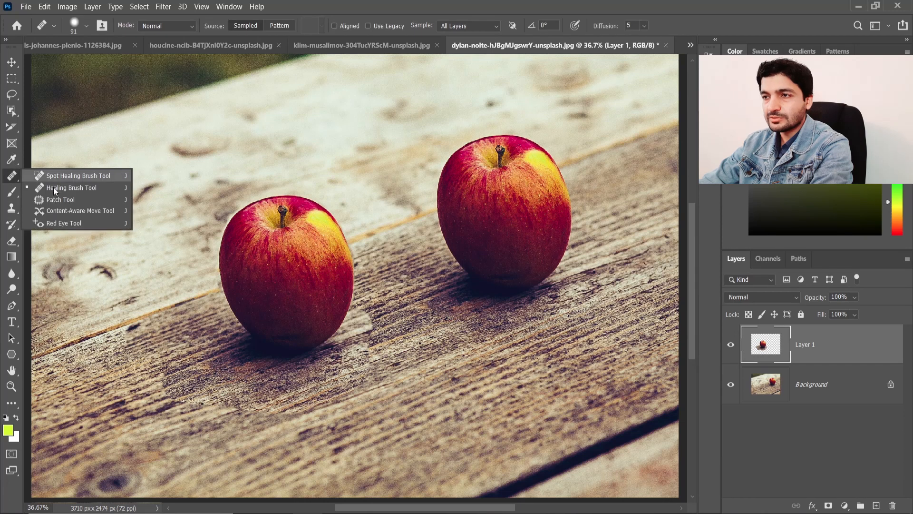
left_click(53, 187)
left_click(87, 26)
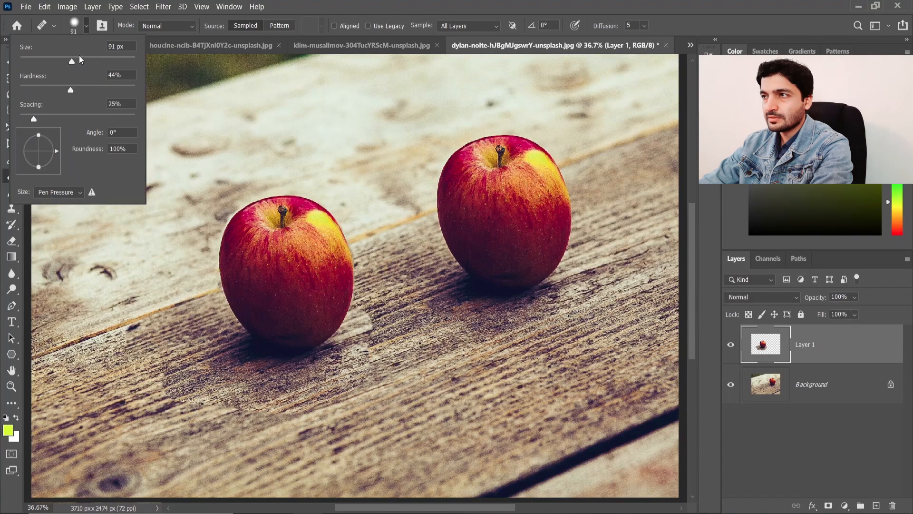
left_click_drag(74, 61, 86, 62)
left_click(420, 245)
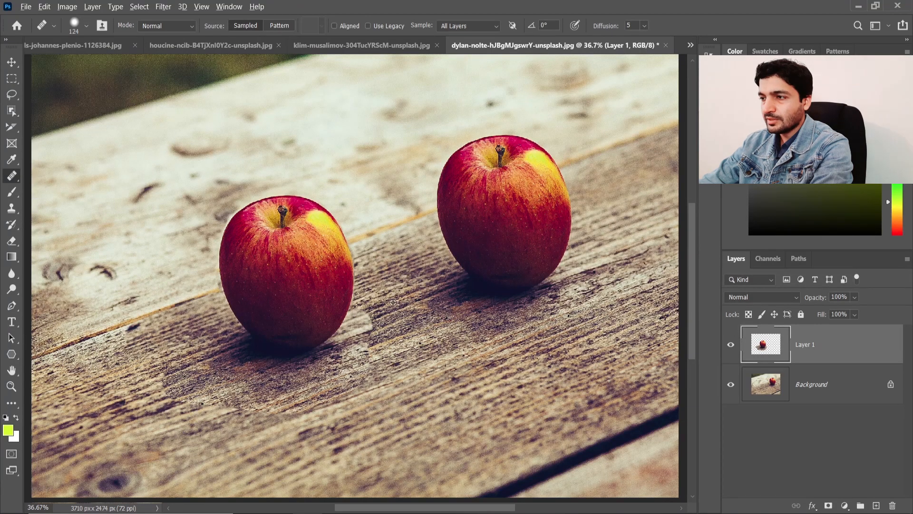
left_click_drag(366, 314, 356, 326)
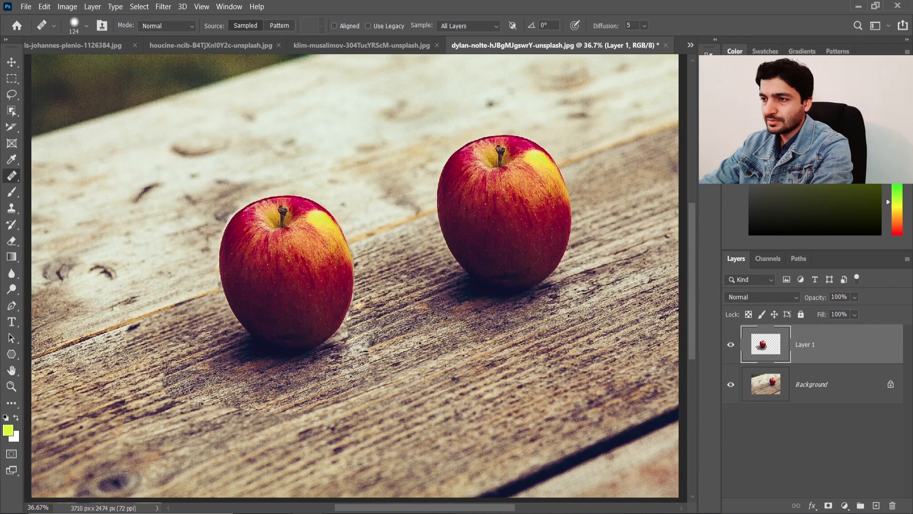
- Set the Healing Brush diffusion to 1 and heal the wood beside the copied apple's upper-left edge using nearby clean samples
scroll(194, 227, "up", 5)
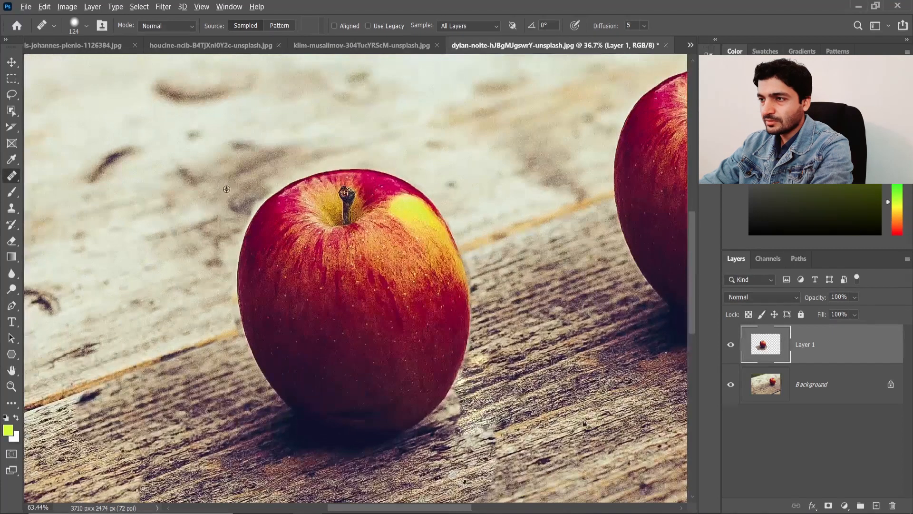
scroll(250, 187, "up", 2)
scroll(251, 188, "up", 1)
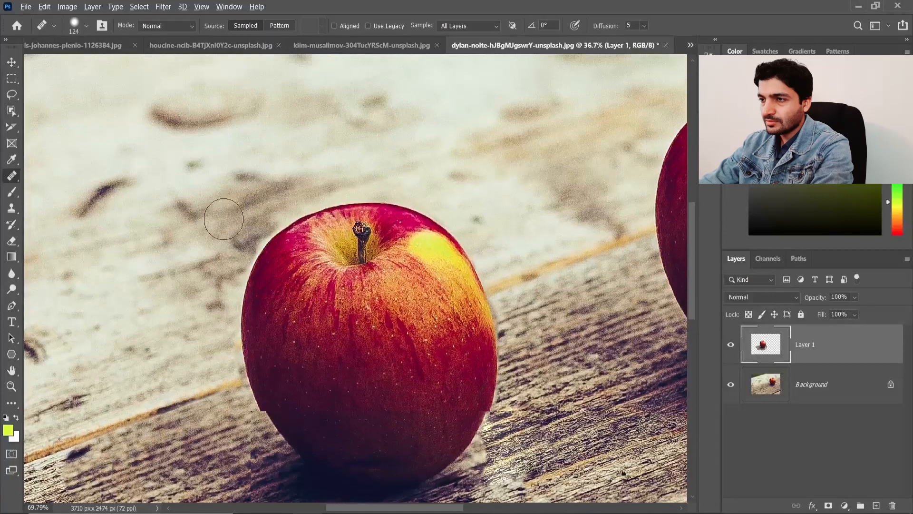
left_click(147, 287, "alt")
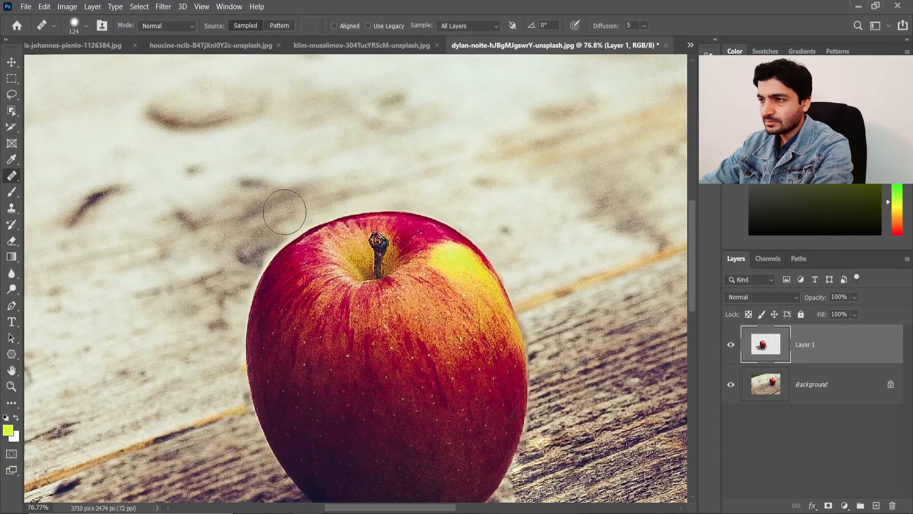
key("1")
mouse_move(285, 213)
left_mouse_down()
mouse_move(296, 208)
mouse_move(265, 224)
mouse_move(279, 203)
left_mouse_up()
left_click(345, 190, "alt")
left_click(322, 173, "alt")
left_click(257, 233)
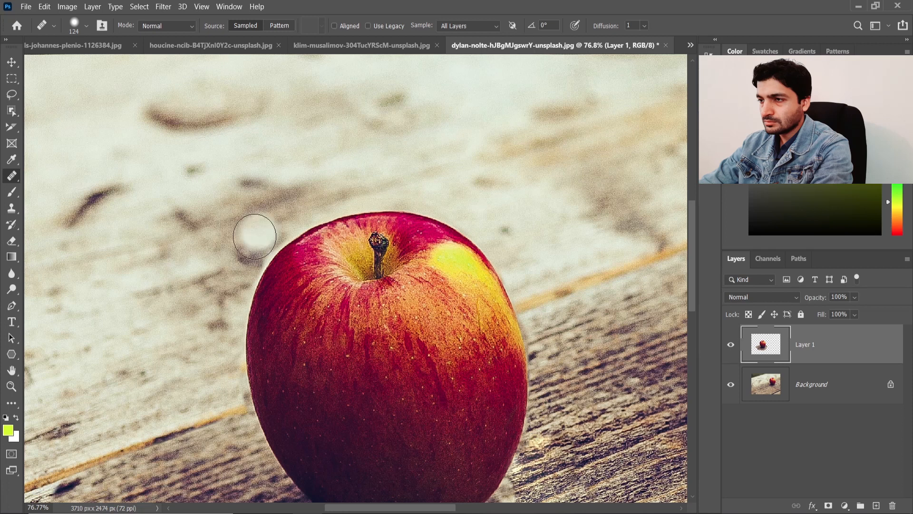
- Resample the wood left of the copied apple and heal the dark smudges along its upper-left edge again
left_click(210, 294, "alt")
mouse_move(251, 249)
left_mouse_down()
mouse_move(265, 216)
mouse_move(301, 208)
left_mouse_up()
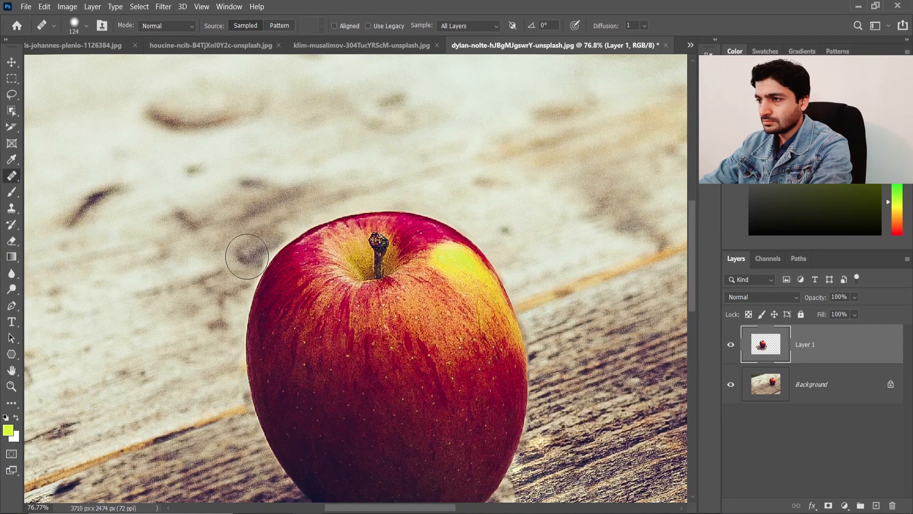
mouse_move(247, 257)
left_mouse_down()
mouse_move(290, 213)
mouse_move(244, 229)
mouse_move(223, 222)
left_mouse_up()
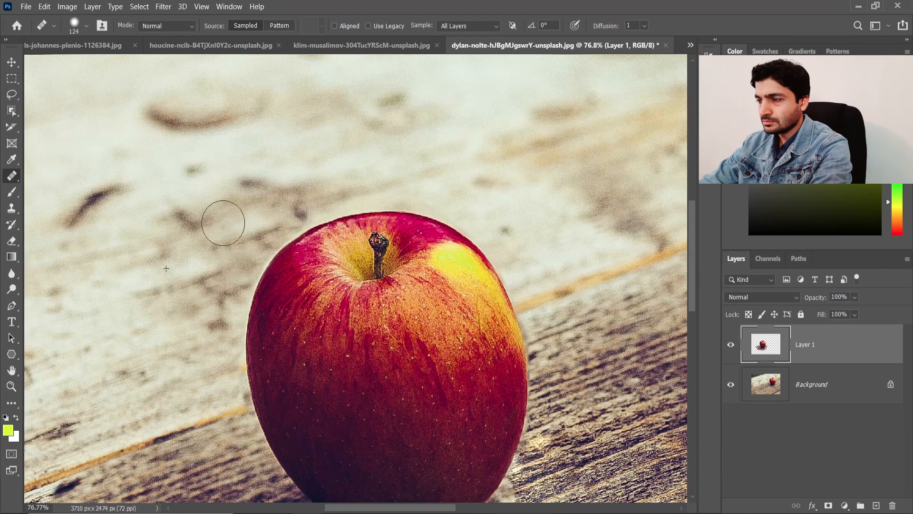
scroll(403, 205, "down", 1)
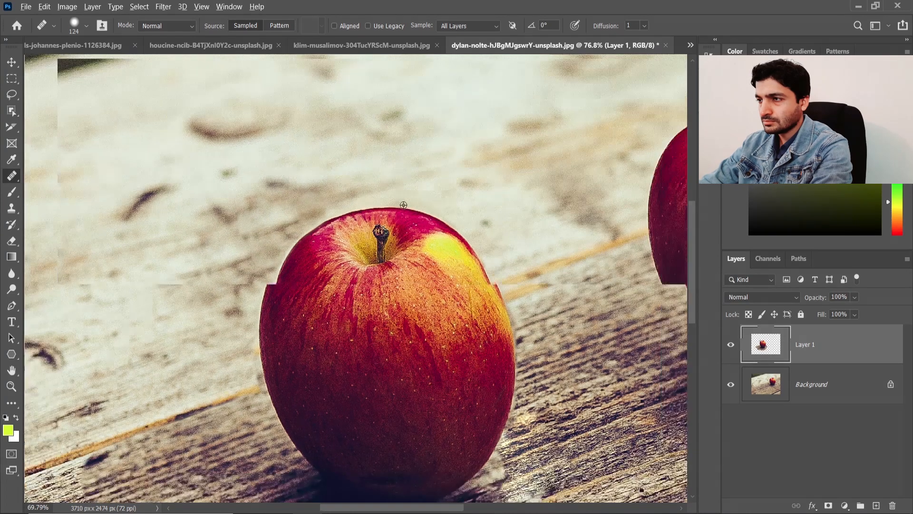
scroll(404, 205, "down", 9)
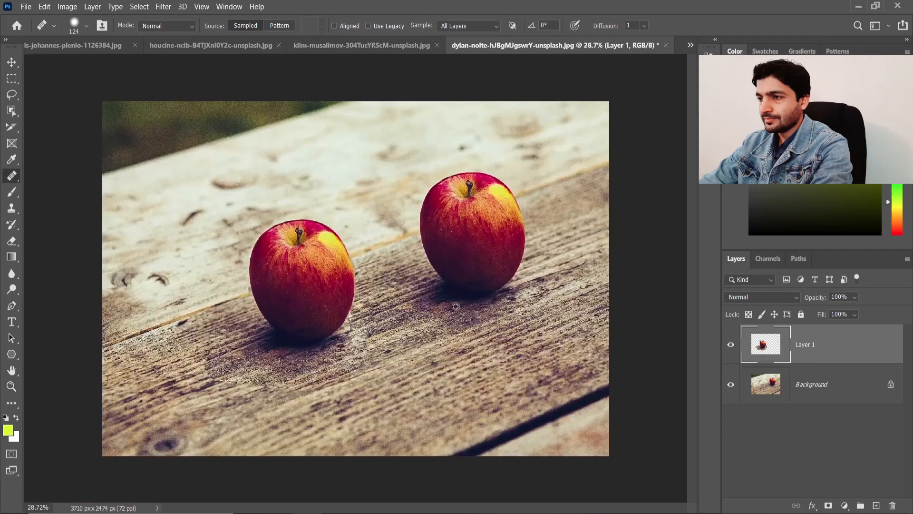
scroll(456, 306, "down", 1)
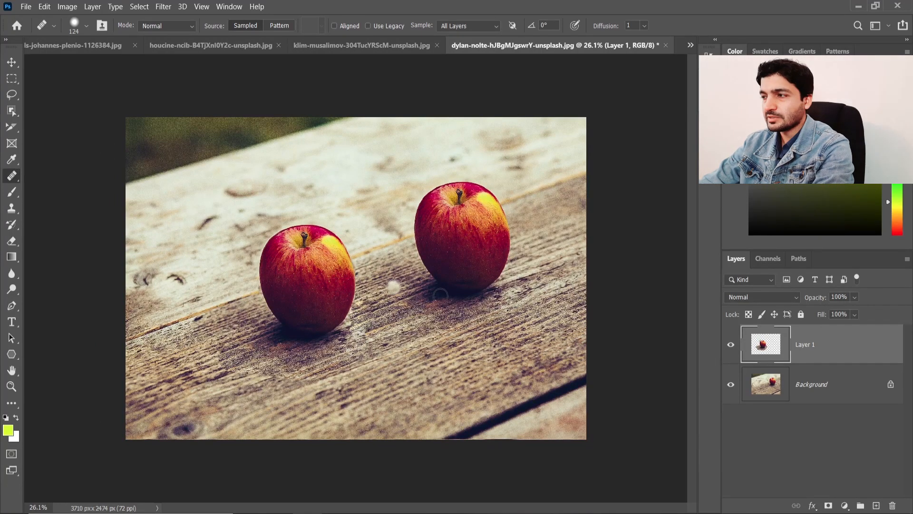
- Hide Layer 1 with the copied apple and add a new empty layer above it
left_click(732, 345)
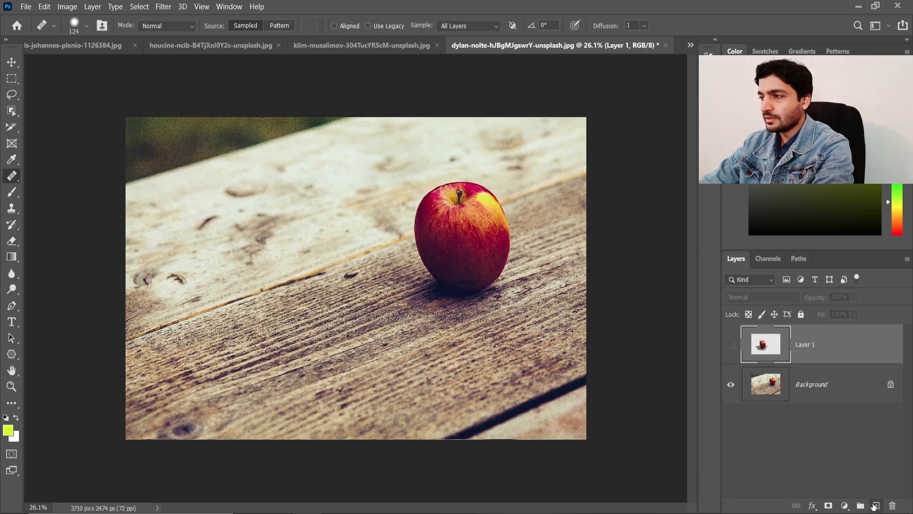
left_click(875, 506)
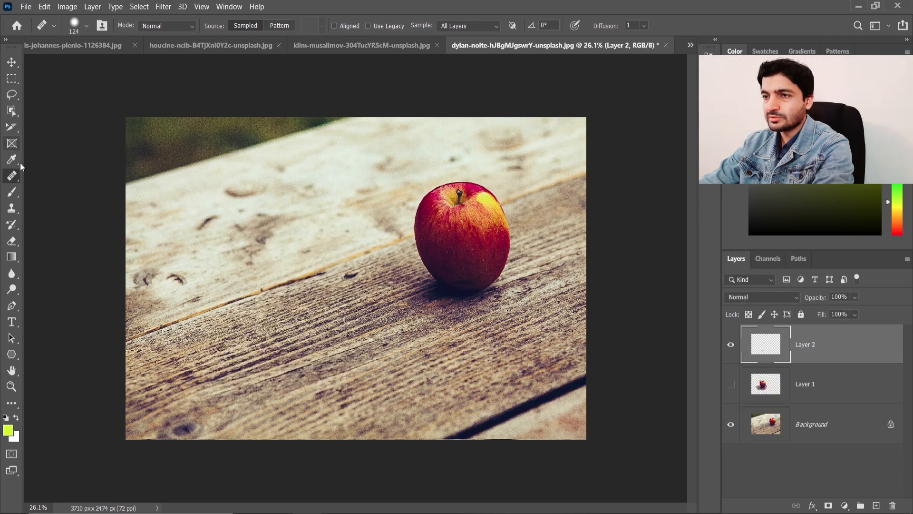
- Choose the Clone Stamp Tool and set its brush size to 259 px
left_click(11, 208)
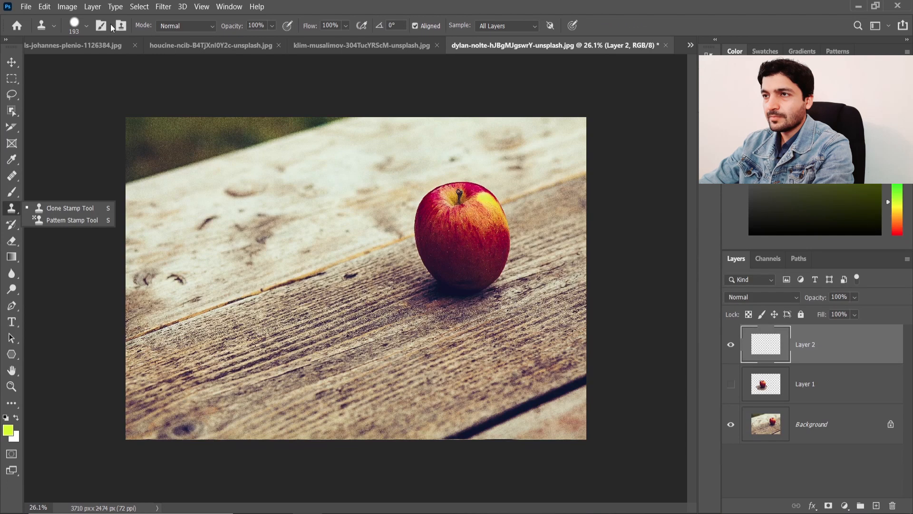
left_click(82, 25)
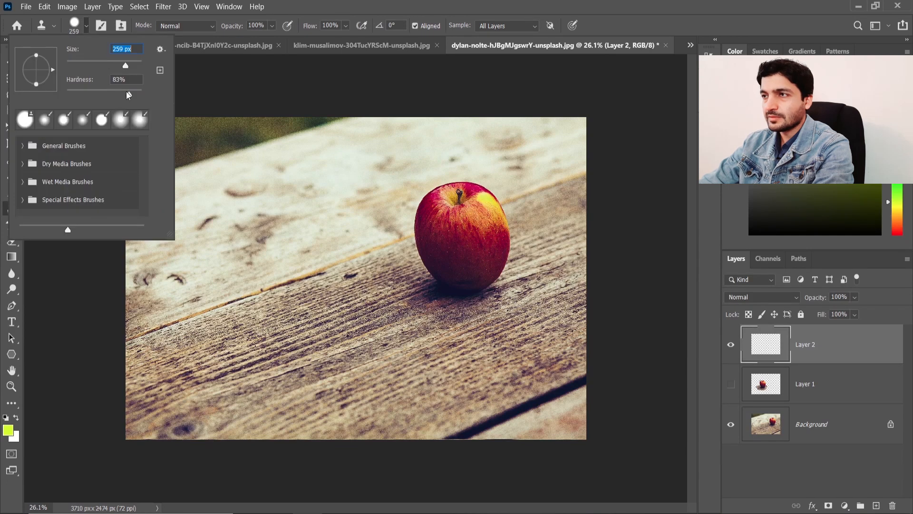
left_click(361, 11)
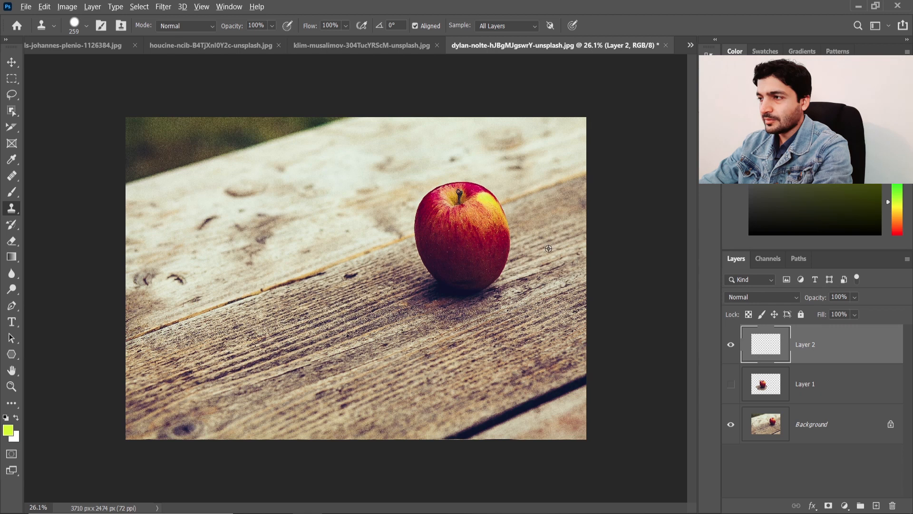
left_click_drag(528, 237, 502, 252)
key("ctrl+z")
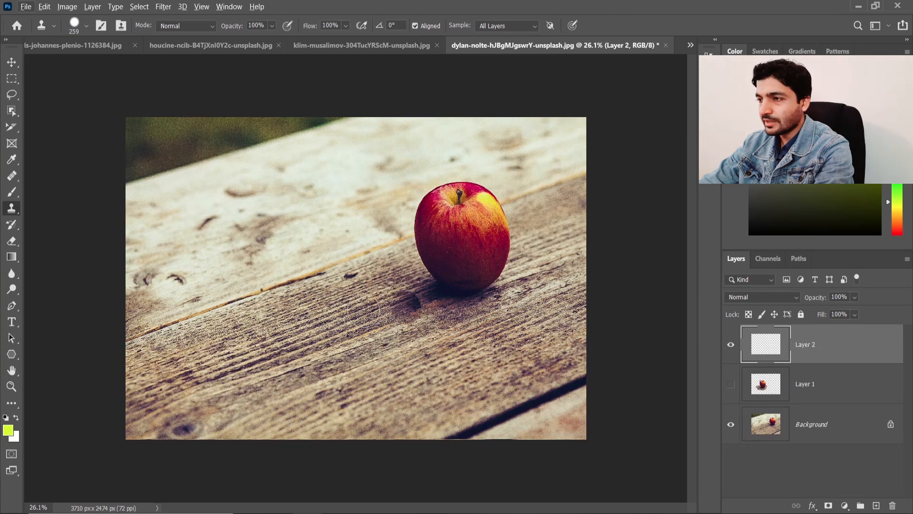
left_click(380, 309, "alt")
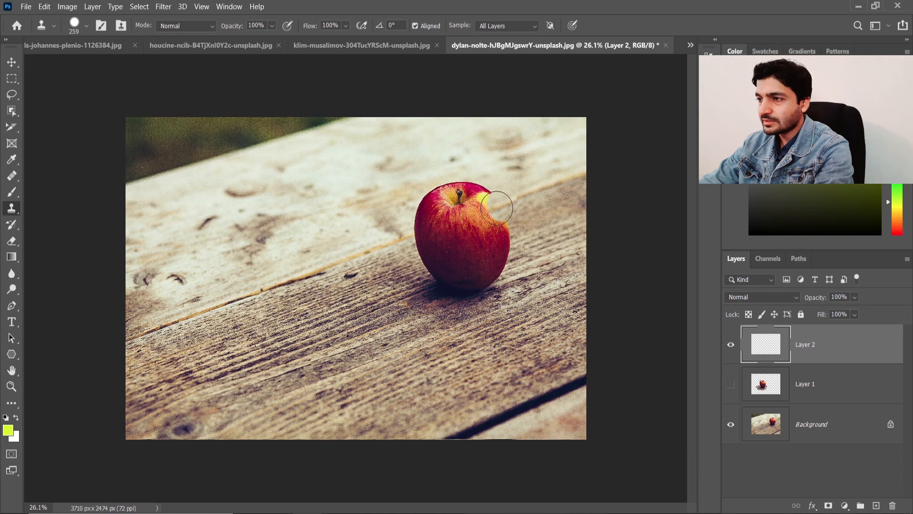
- Sample the wood beside the plank seam and clone it over the original apple's left side, top and right edge
left_click(373, 255, "alt")
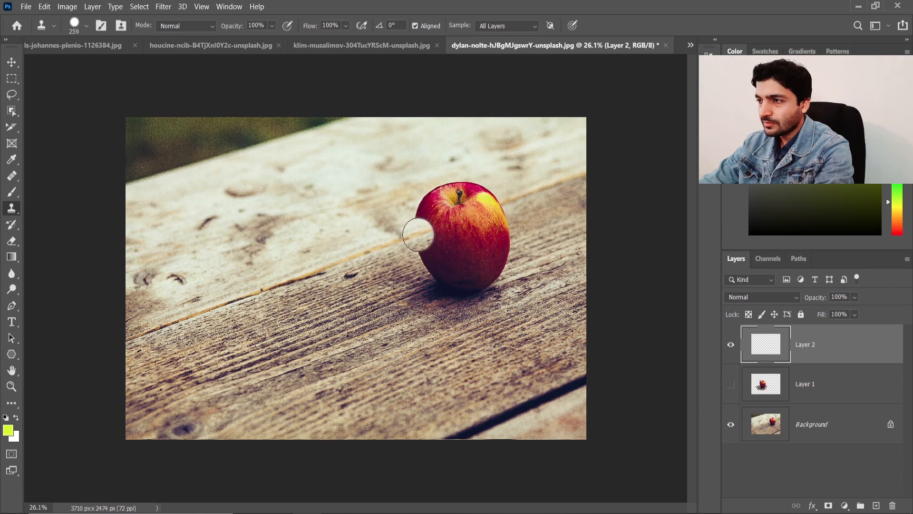
mouse_move(423, 229)
left_mouse_down()
mouse_move(429, 204)
mouse_move(424, 257)
mouse_move(436, 279)
mouse_move(413, 287)
mouse_move(409, 275)
mouse_move(409, 289)
mouse_move(432, 296)
mouse_move(413, 304)
mouse_move(439, 300)
mouse_move(442, 283)
mouse_move(465, 303)
mouse_move(433, 315)
mouse_move(464, 303)
mouse_move(440, 243)
mouse_move(451, 294)
mouse_move(448, 255)
left_mouse_up()
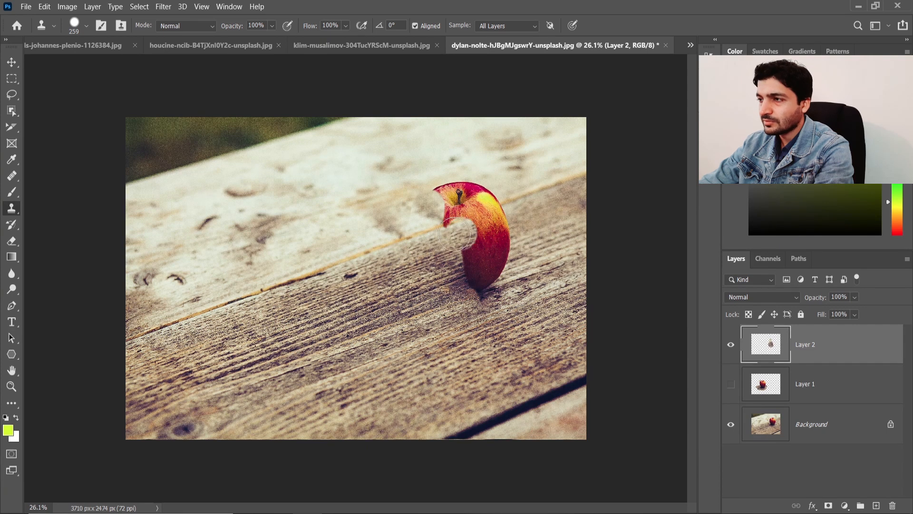
mouse_move(443, 223)
left_mouse_down()
mouse_move(435, 195)
mouse_move(451, 188)
mouse_move(455, 207)
mouse_move(453, 193)
mouse_move(471, 188)
mouse_move(505, 198)
mouse_move(502, 205)
left_mouse_up()
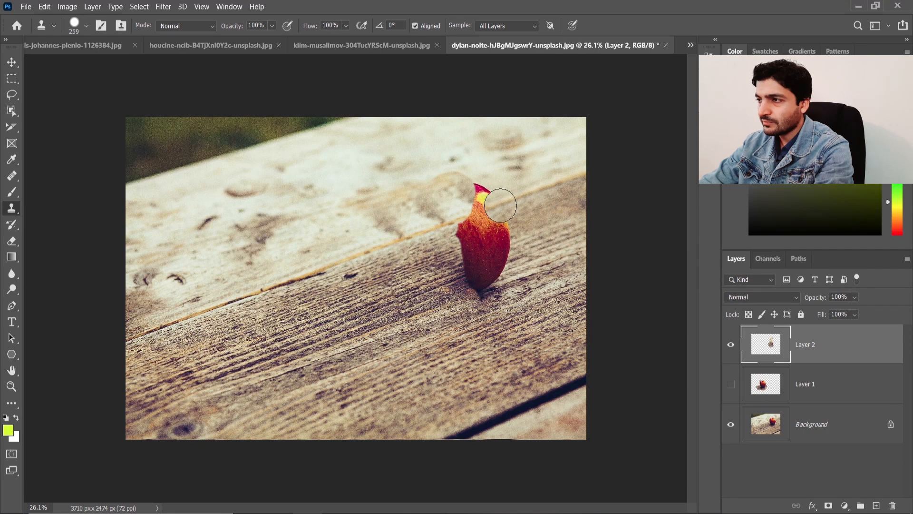
left_click_drag(501, 206, 491, 195)
mouse_move(480, 192)
left_mouse_down()
mouse_move(481, 179)
mouse_move(503, 253)
mouse_move(491, 296)
left_mouse_up()
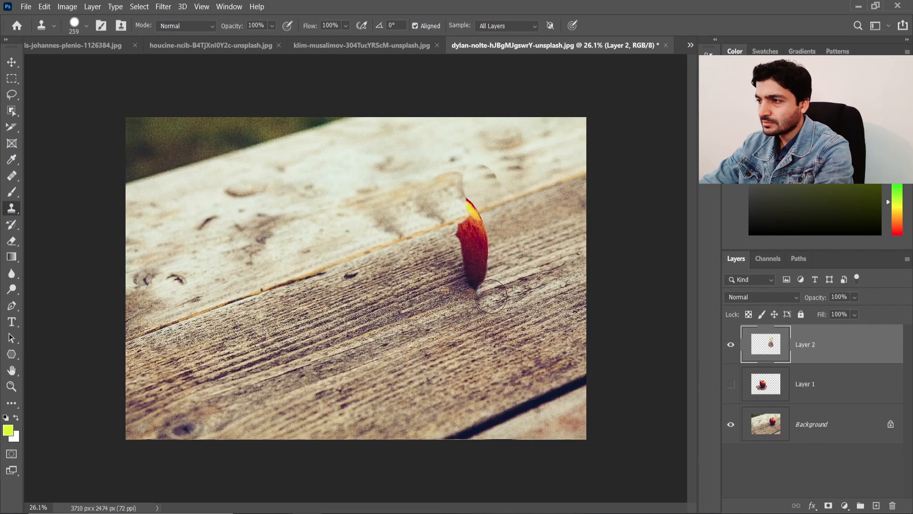
- Resample the dark plank on both sides of the remaining apple strip and clone wood grain over the strip
left_click(526, 245, "alt")
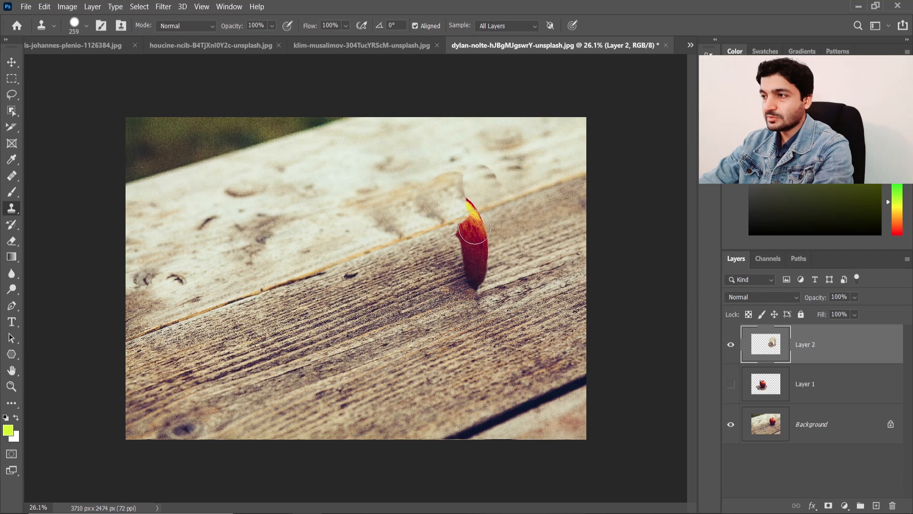
mouse_move(474, 228)
left_mouse_down()
mouse_move(481, 216)
mouse_move(483, 286)
left_mouse_up()
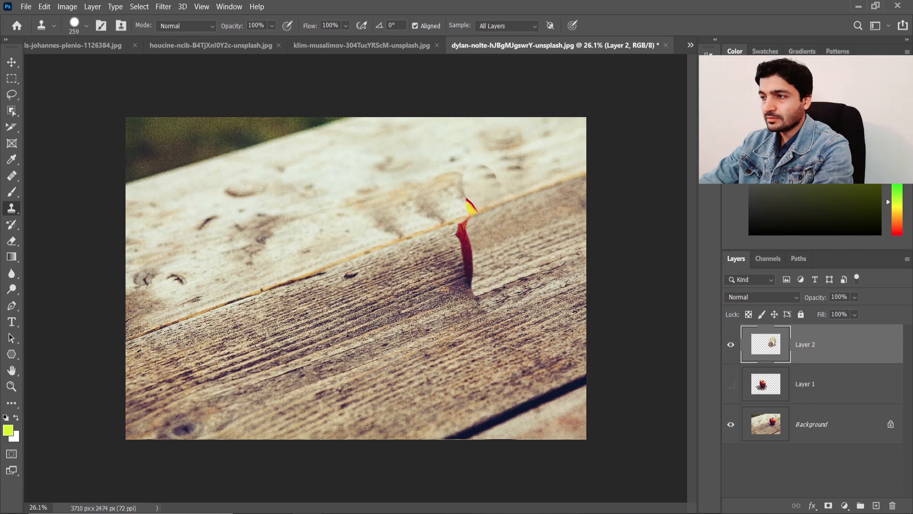
left_click(444, 297, "alt")
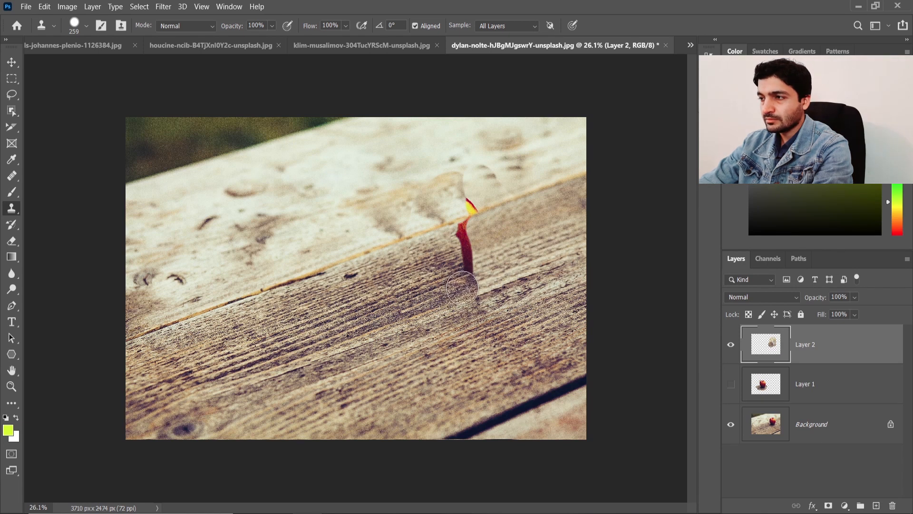
left_click_drag(462, 288, 462, 230)
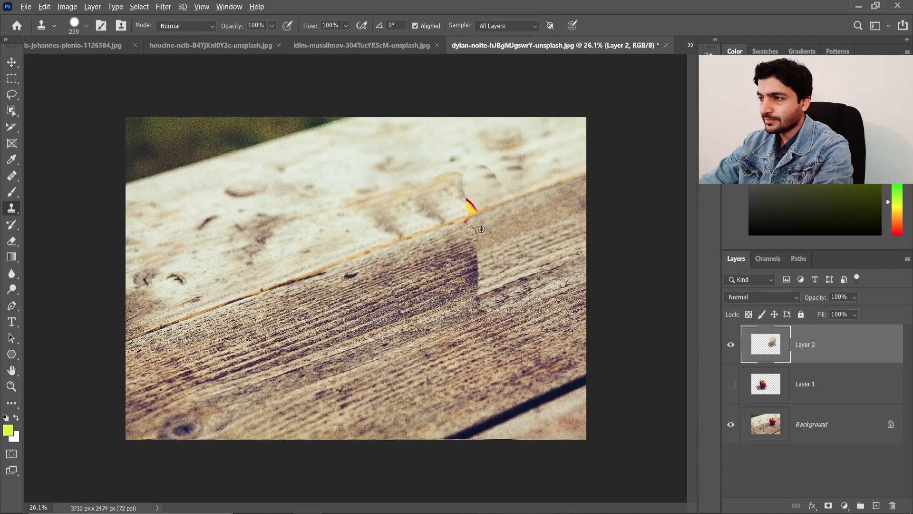
- Clone clean light wood over the leftover yellow-red apple sliver and cover the last red spot at the plank seam
left_click(486, 159, "alt")
left_click(484, 178)
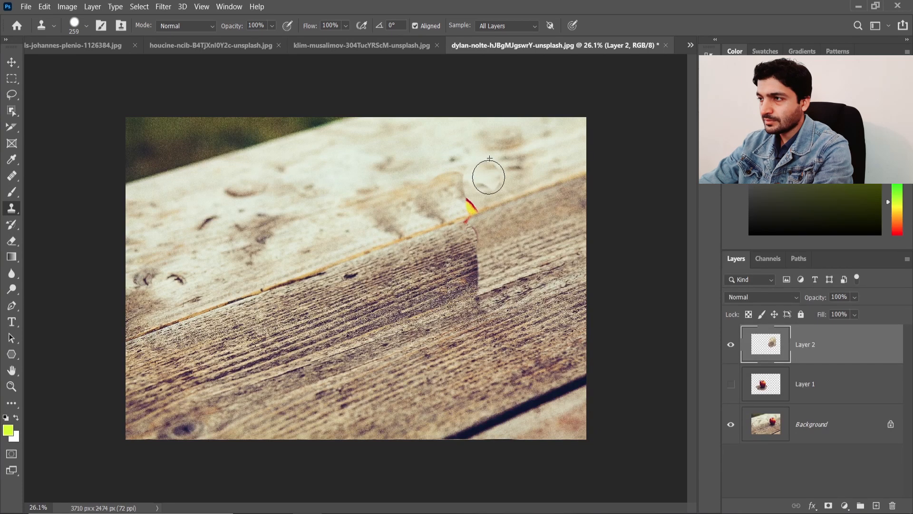
left_click(475, 162, "alt")
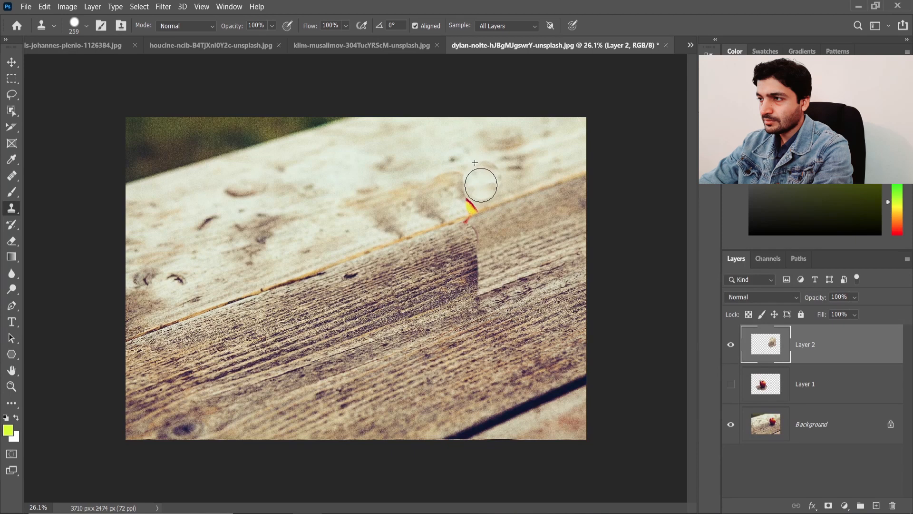
left_click(468, 201)
key("ctrl+z")
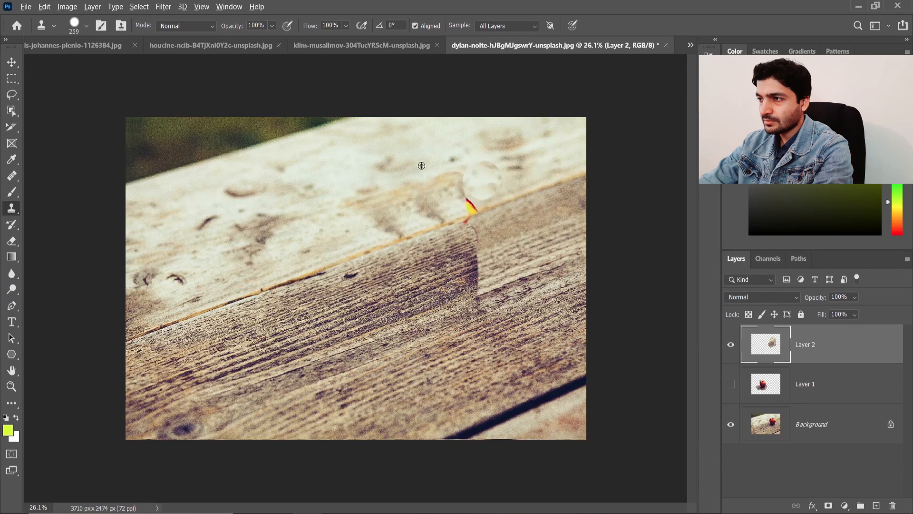
left_click_drag(452, 205, 469, 196)
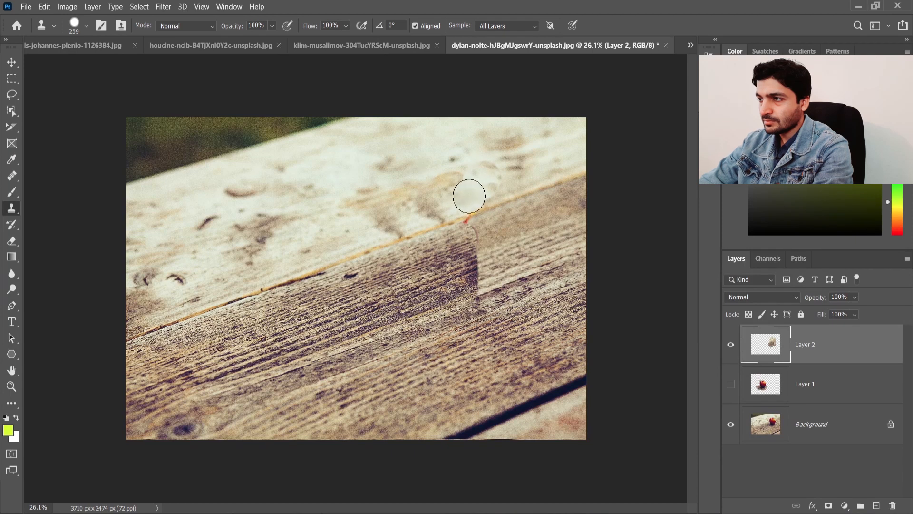
left_click(496, 208, "alt")
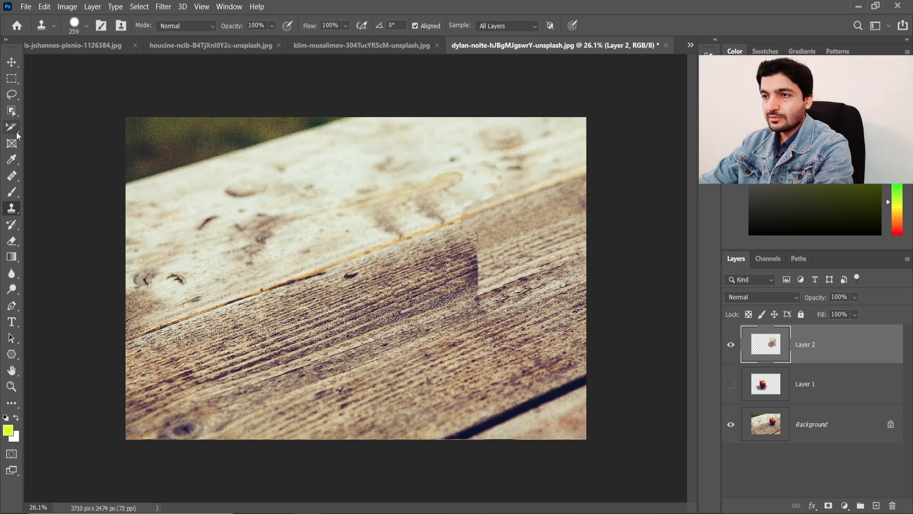
- Choose the Healing Brush Tool and set its brush size to 157 px
left_click(10, 176)
left_click(44, 183)
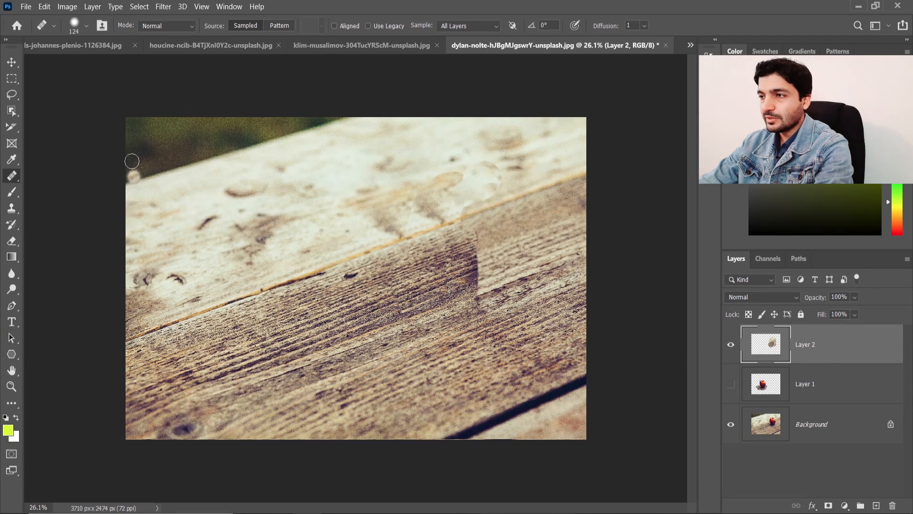
left_click(87, 25)
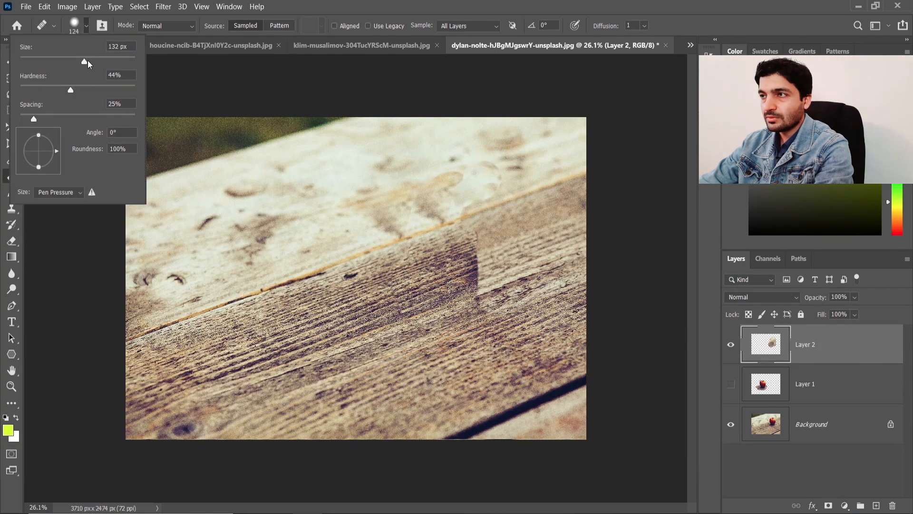
left_click(517, 4)
- Sample clean light wood and heal the smudges and round clone marks on the light plank above the seam
scroll(546, 308, "up", 4)
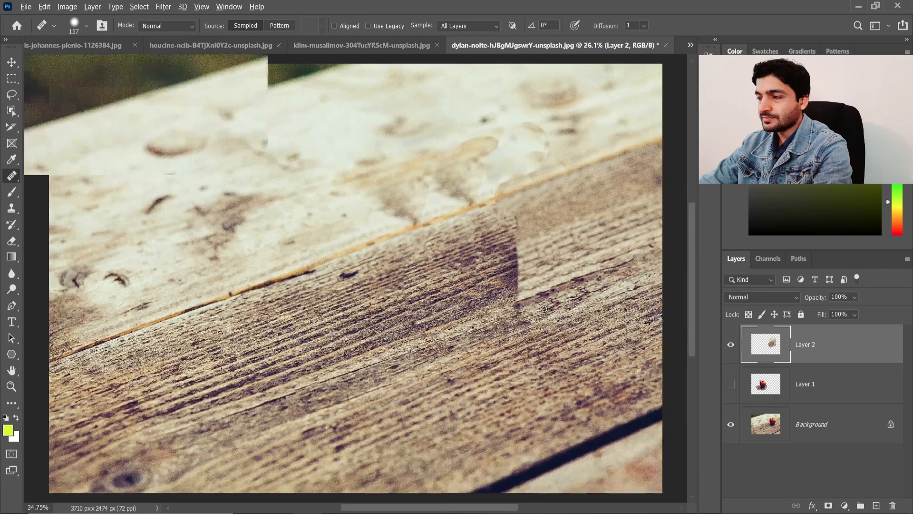
scroll(545, 308, "down", 1)
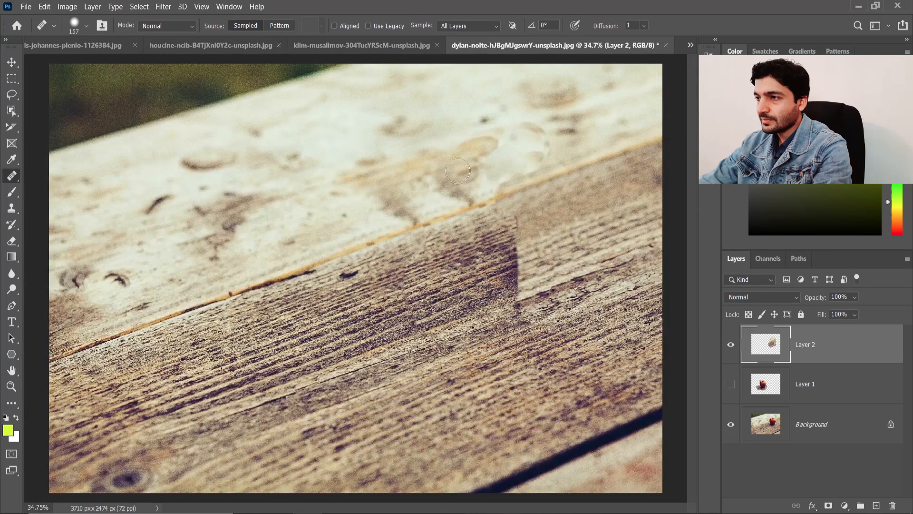
left_click(479, 111, "alt")
mouse_move(475, 142)
left_mouse_down()
mouse_move(476, 162)
mouse_move(466, 173)
mouse_move(484, 165)
mouse_move(460, 194)
mouse_move(469, 195)
mouse_move(443, 187)
mouse_move(458, 157)
mouse_move(441, 160)
mouse_move(439, 180)
mouse_move(428, 151)
mouse_move(423, 178)
left_mouse_up()
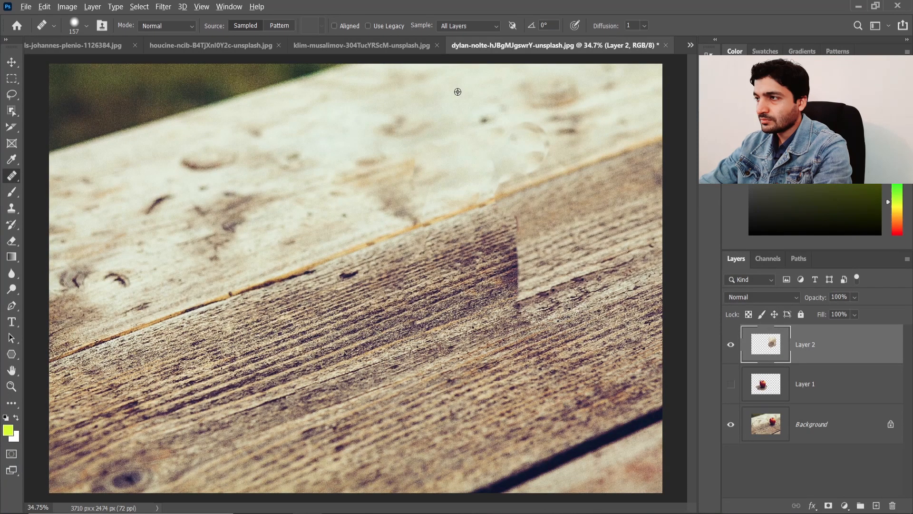
mouse_move(537, 133)
left_mouse_down()
mouse_move(527, 155)
mouse_move(546, 153)
mouse_move(517, 140)
mouse_move(540, 143)
left_mouse_up()
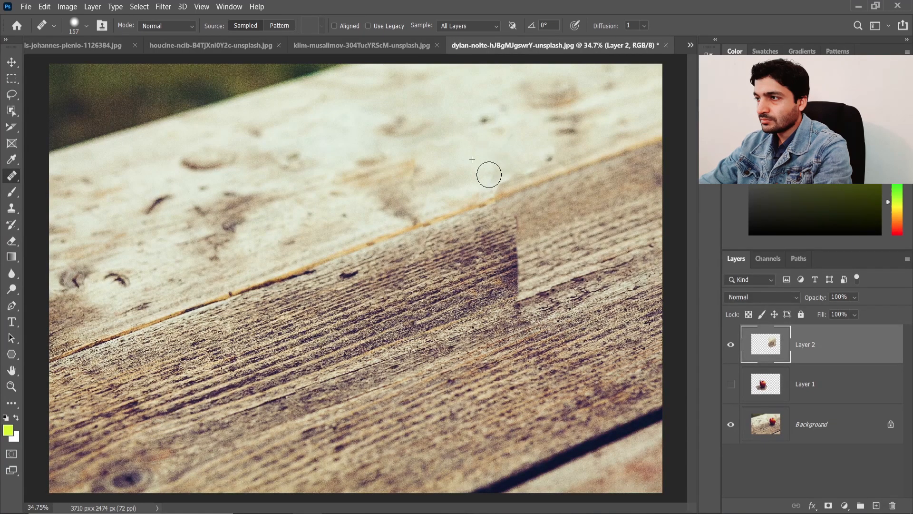
mouse_move(490, 174)
left_mouse_down()
mouse_move(509, 146)
mouse_move(552, 154)
mouse_move(529, 160)
left_mouse_up()
- Heal the vertical clone edge on the dark plank with an upward stroke
scroll(563, 199, "down", 1)
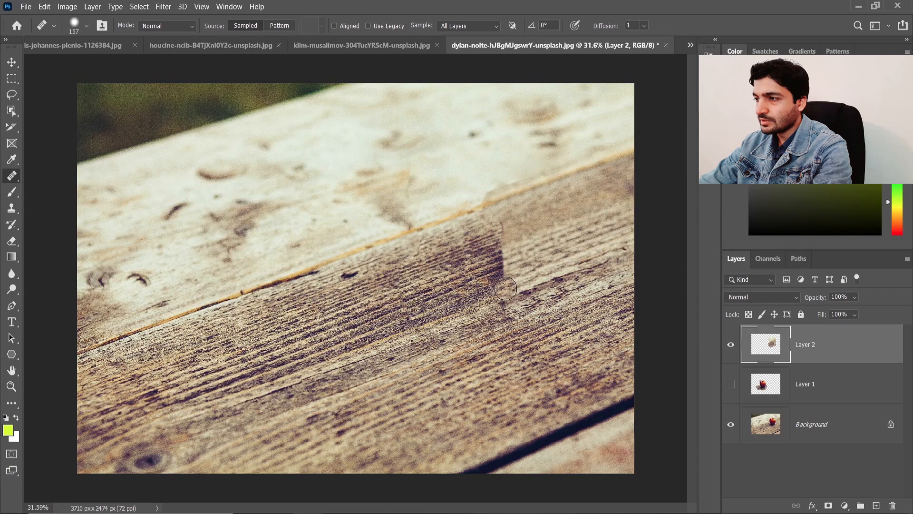
left_click_drag(504, 280, 501, 221)
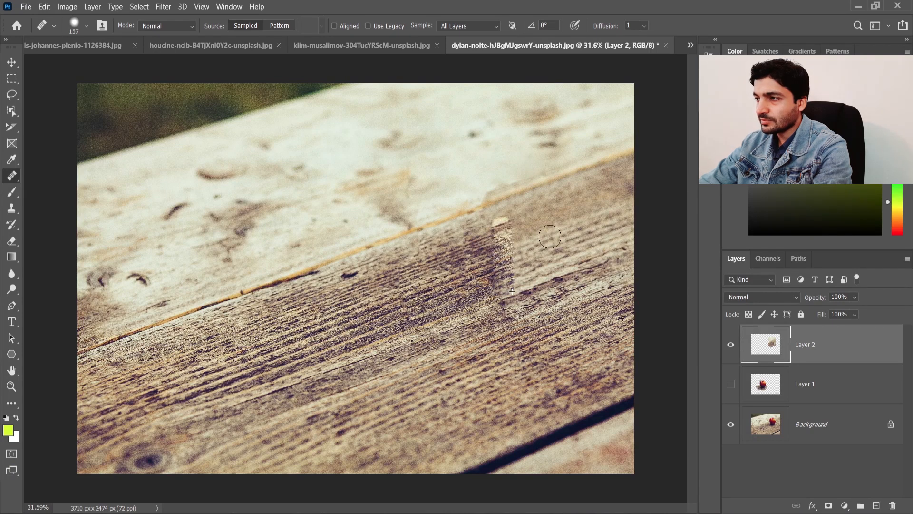
- Set the Healing Brush to 234 px and 25% hardness, resample the lower planks and heal the vertical clone edge again
left_click(79, 25)
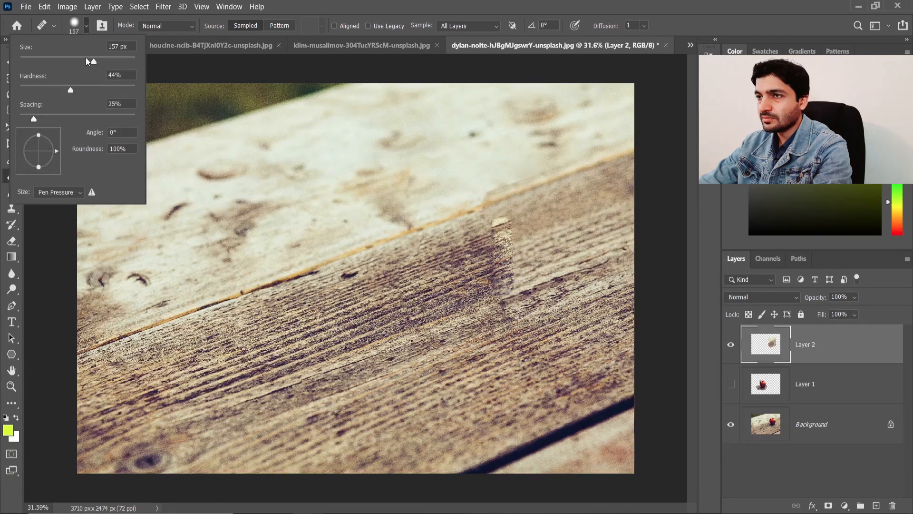
left_click_drag(102, 60, 108, 60)
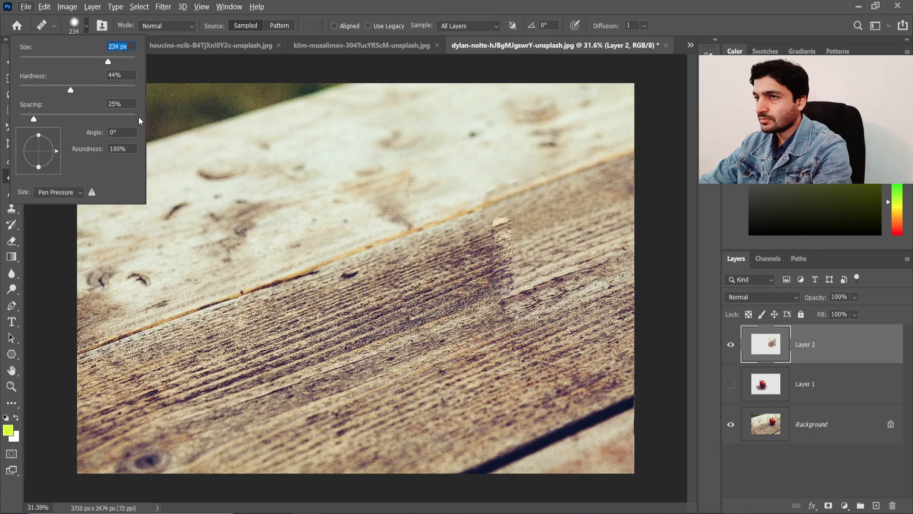
left_click_drag(49, 92, 48, 90)
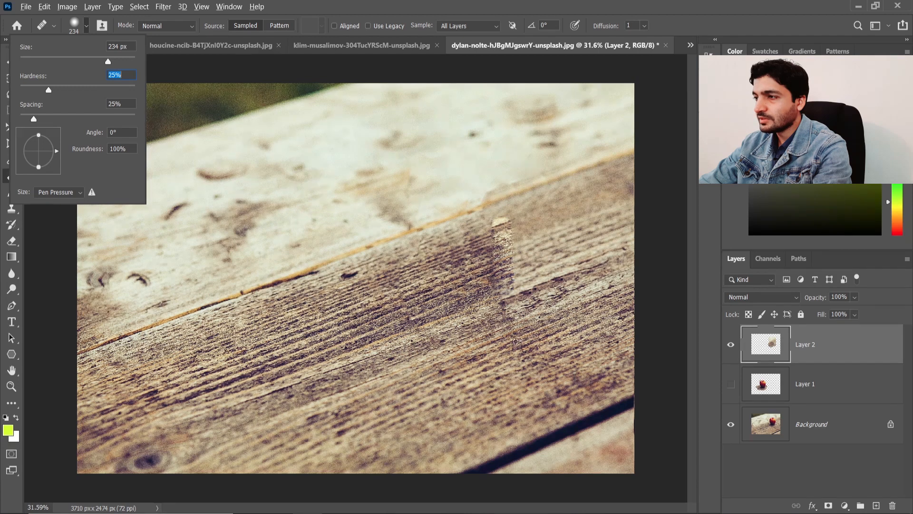
left_click(517, 342, "alt")
mouse_move(506, 263)
left_mouse_down()
mouse_move(498, 233)
mouse_move(517, 229)
mouse_move(488, 236)
mouse_move(485, 226)
left_mouse_up()
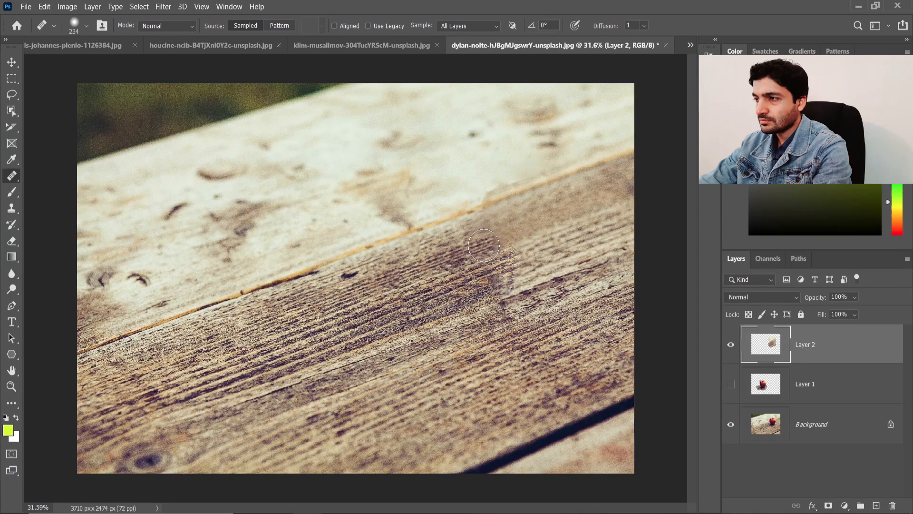
mouse_move(485, 243)
left_mouse_down()
mouse_move(484, 229)
mouse_move(500, 237)
mouse_move(498, 230)
left_mouse_up()
- Set the Healing Brush size to 472 px and heal the clone edge on the dark plank just below the seam
left_click(86, 25)
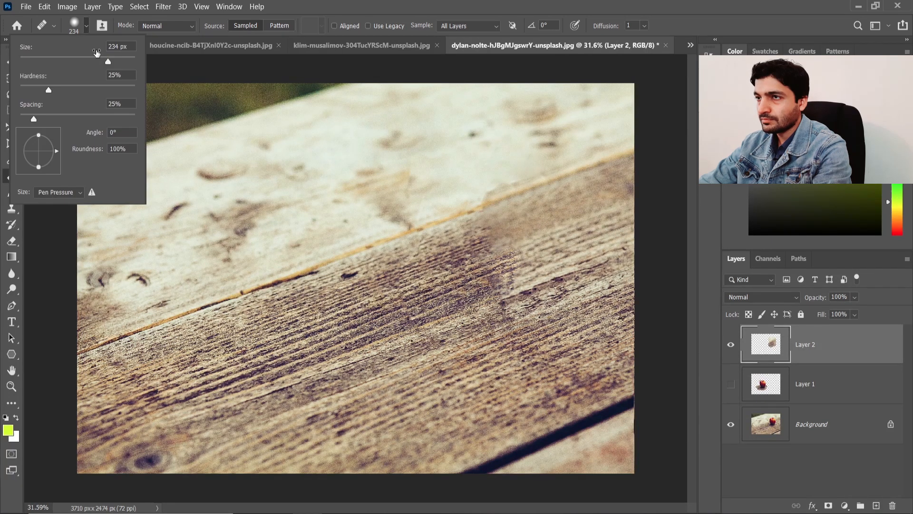
left_click_drag(122, 60, 122, 61)
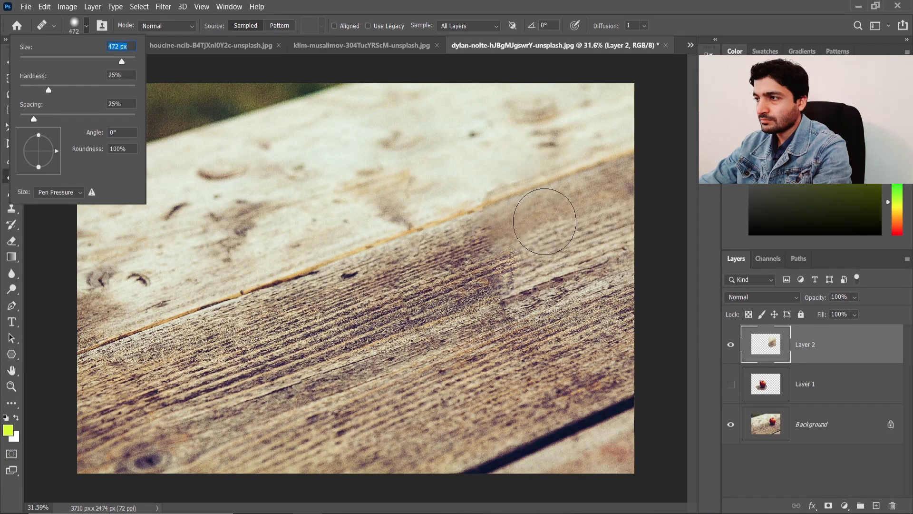
left_click(516, 232)
left_click(488, 245)
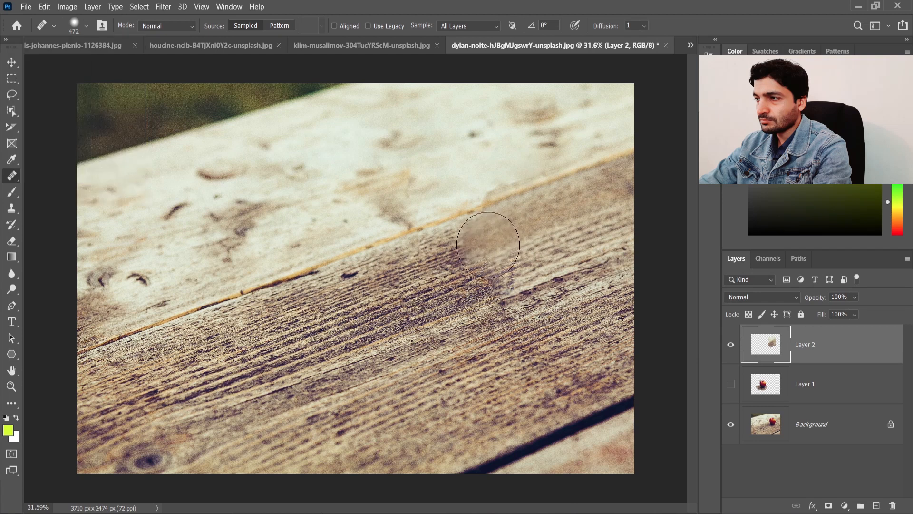
left_click(489, 243)
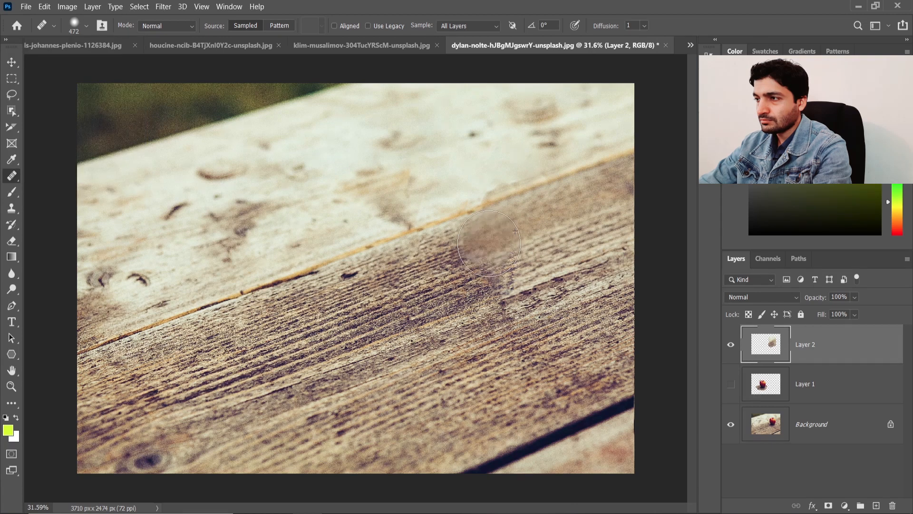
left_click(458, 279)
left_click(463, 256)
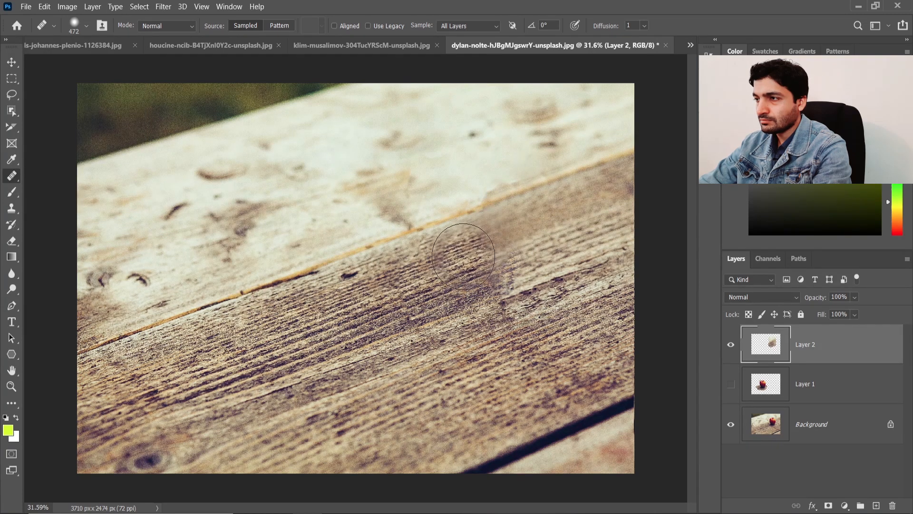
left_click(469, 261)
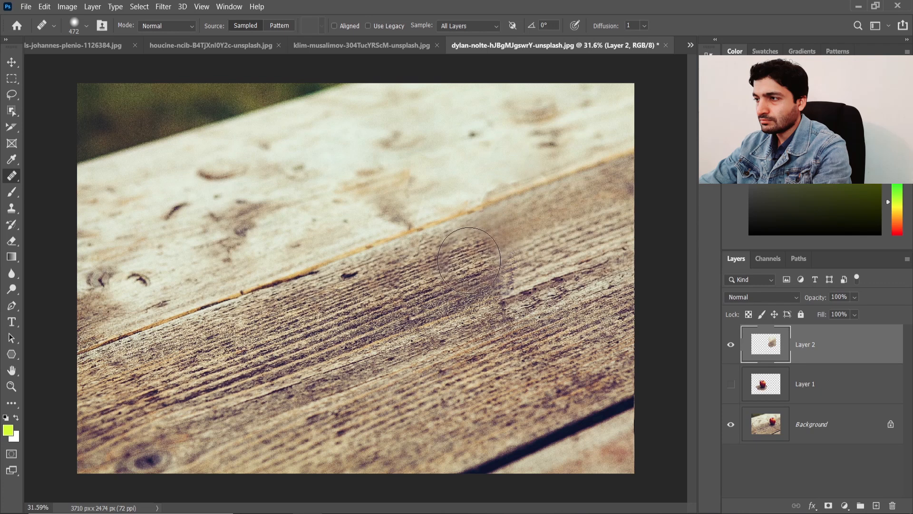
left_click(454, 261)
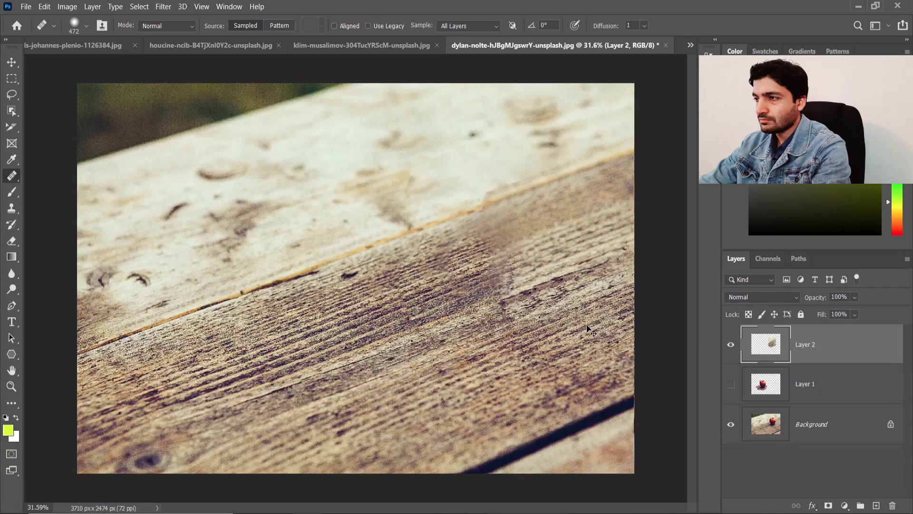
- Heal the remaining clone edge in the middle of the dark plank, resampling the wood grain beside it
scroll(531, 328, "down", 1)
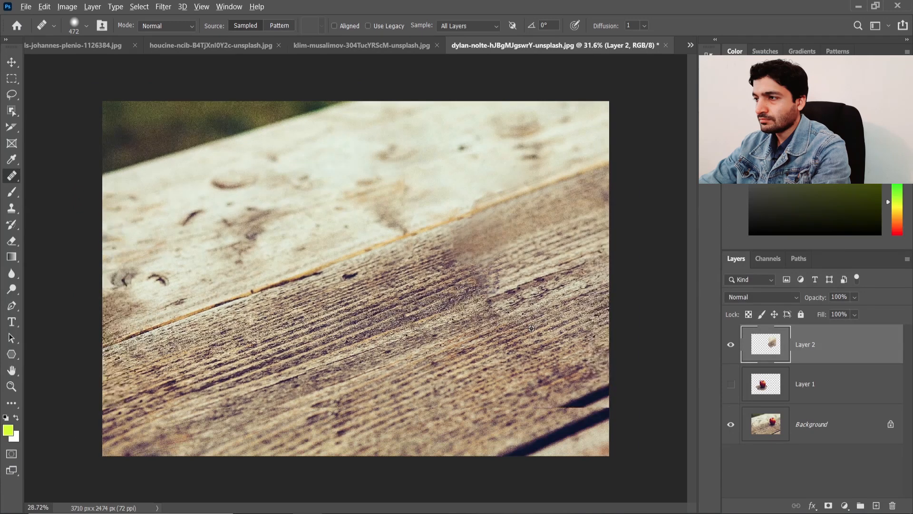
scroll(532, 328, "down", 1)
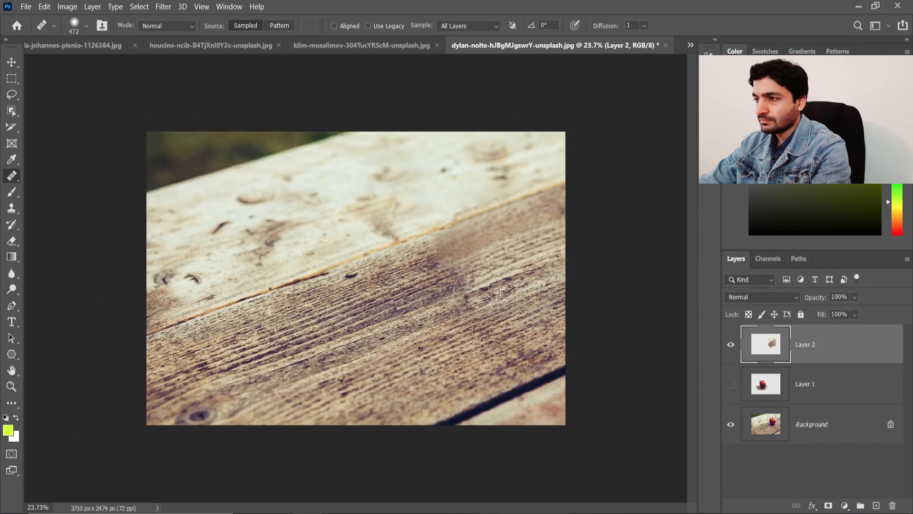
left_click_drag(477, 293, 464, 296)
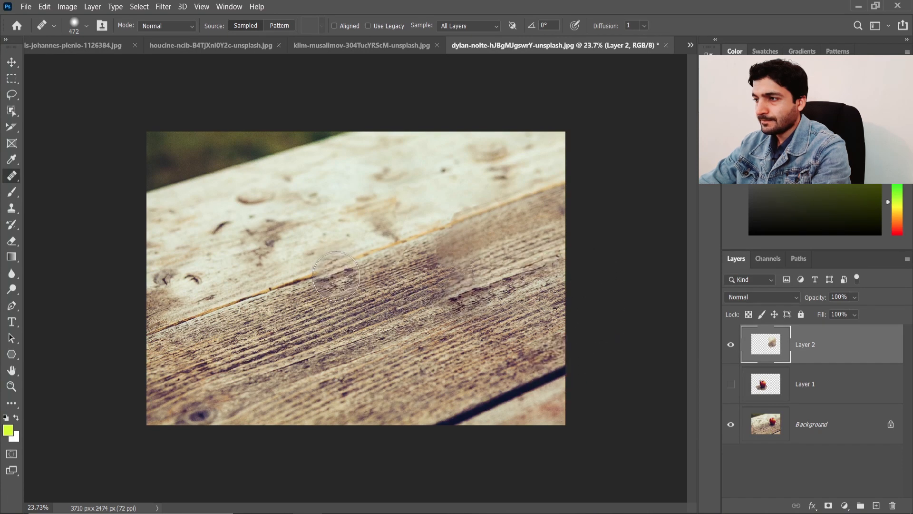
mouse_move(337, 276)
left_mouse_down()
mouse_move(380, 292)
mouse_move(405, 318)
left_mouse_up()
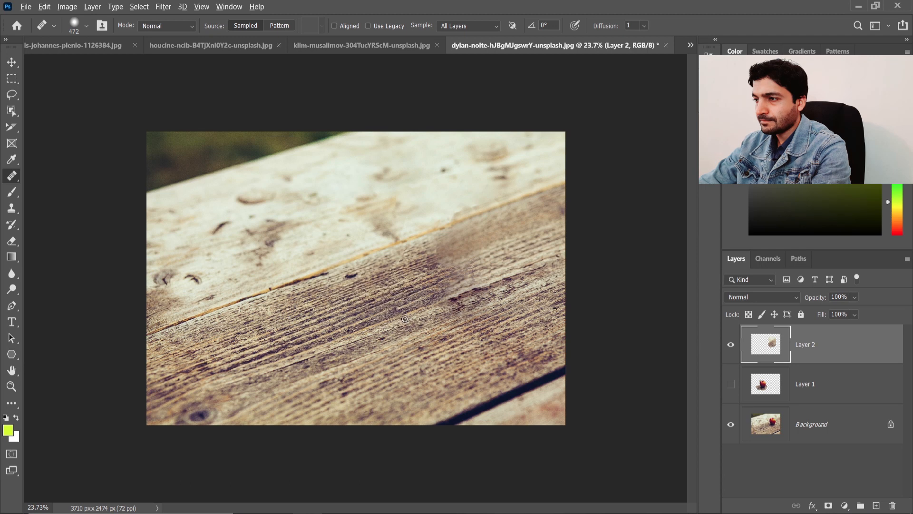
left_click(405, 319, "alt")
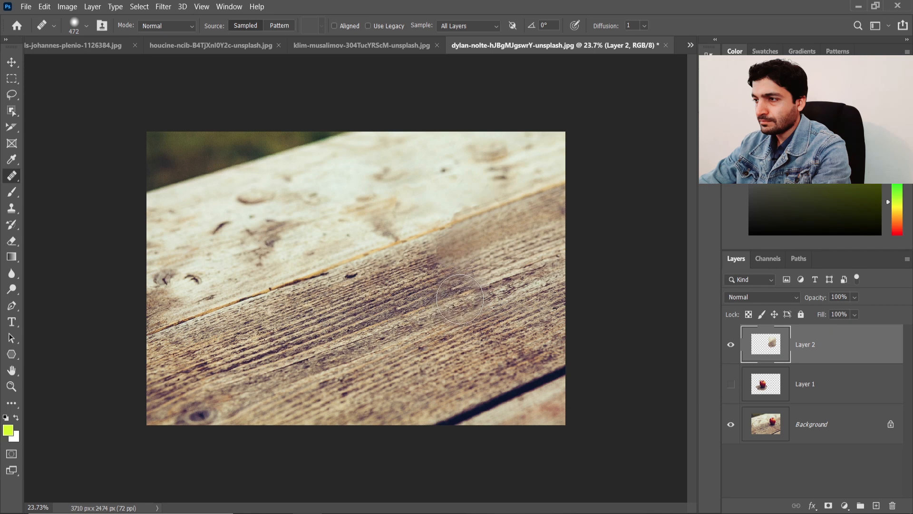
left_click(461, 299)
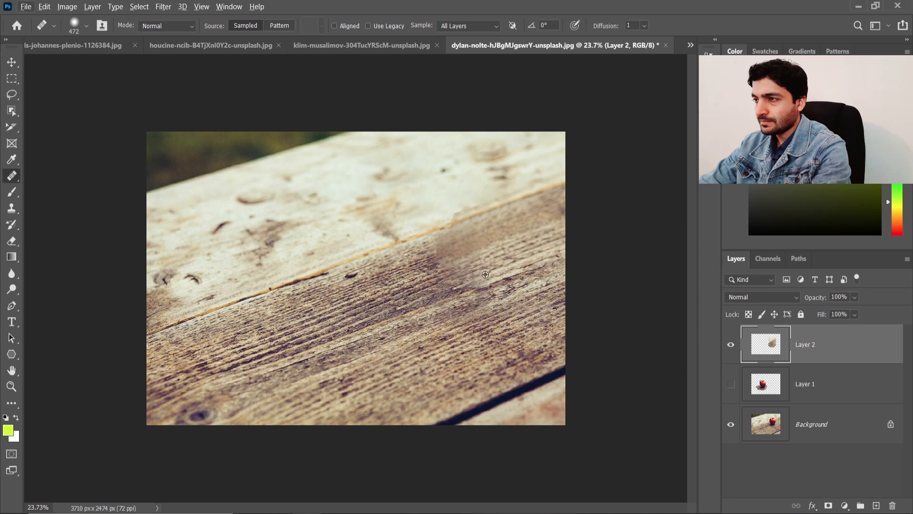
scroll(486, 275, "down", 1, "alt")
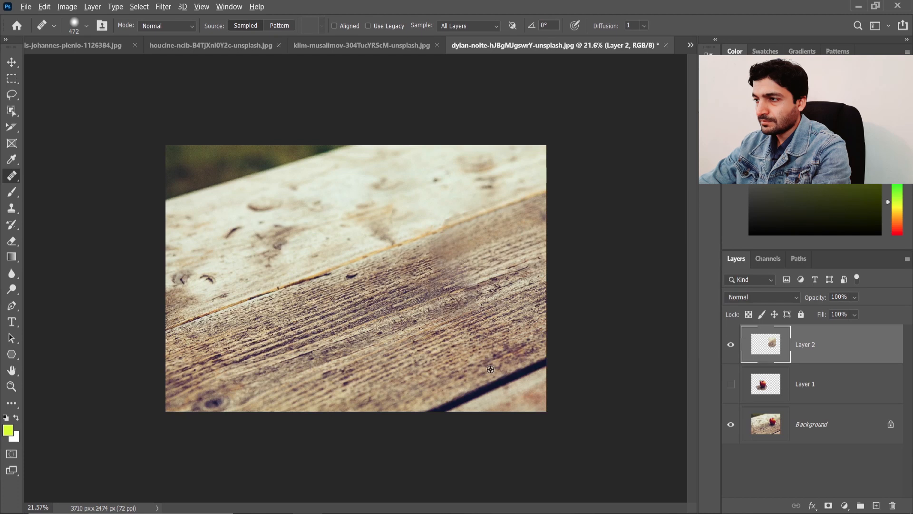
scroll(491, 369, "down", 1)
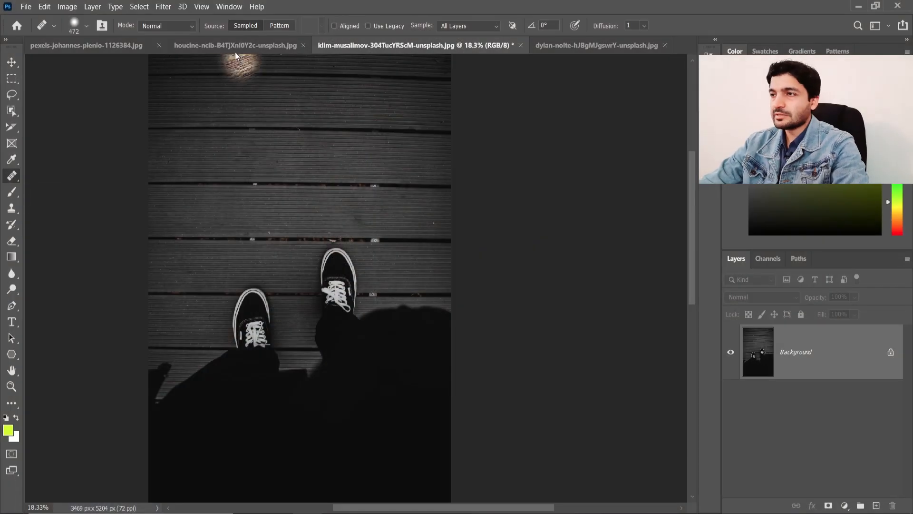
- Switch to the sunset birds photo and remove the leftmost bird using the Spot Healing Brush with the Content-Aware type
left_click(207, 45)
left_click(119, 46)
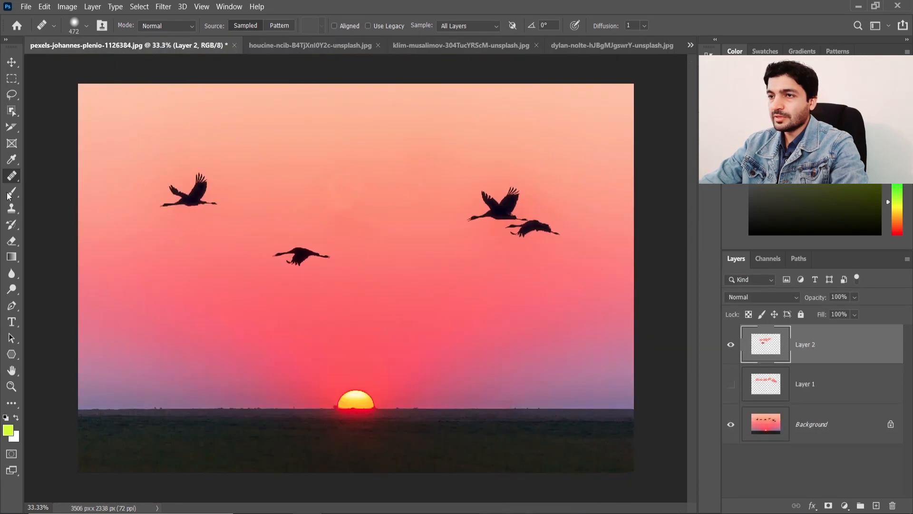
right_click(12, 175)
left_click(73, 176)
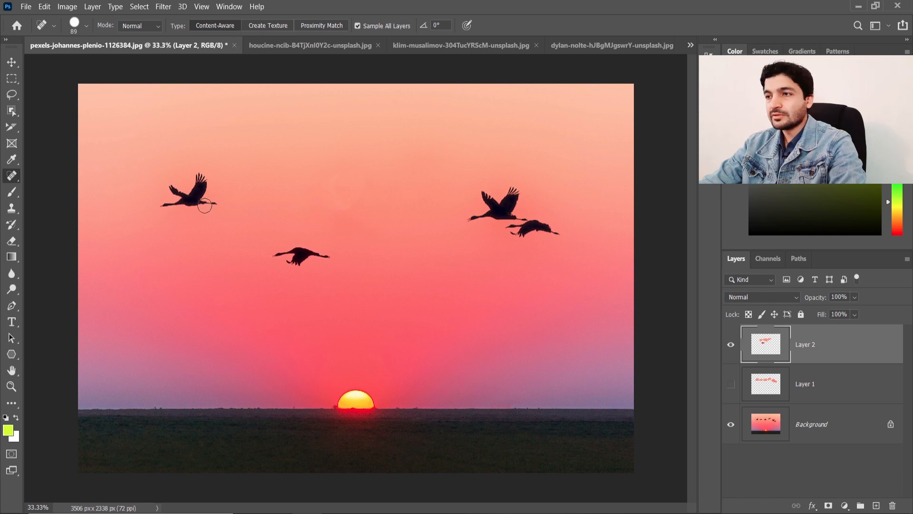
mouse_move(201, 181)
left_mouse_down()
mouse_move(166, 188)
mouse_move(174, 191)
mouse_move(164, 199)
mouse_move(184, 199)
mouse_move(162, 205)
mouse_move(220, 203)
mouse_move(198, 185)
left_mouse_up()
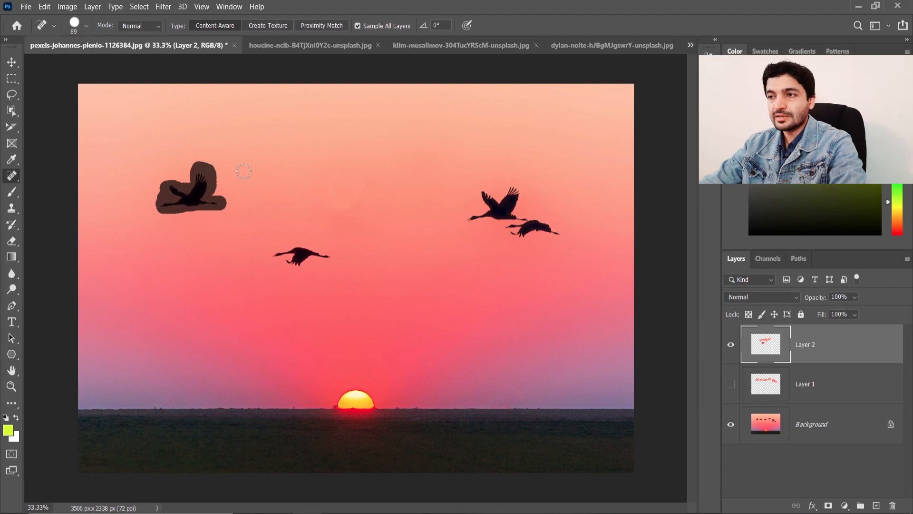
left_click_drag(217, 201, 218, 202)
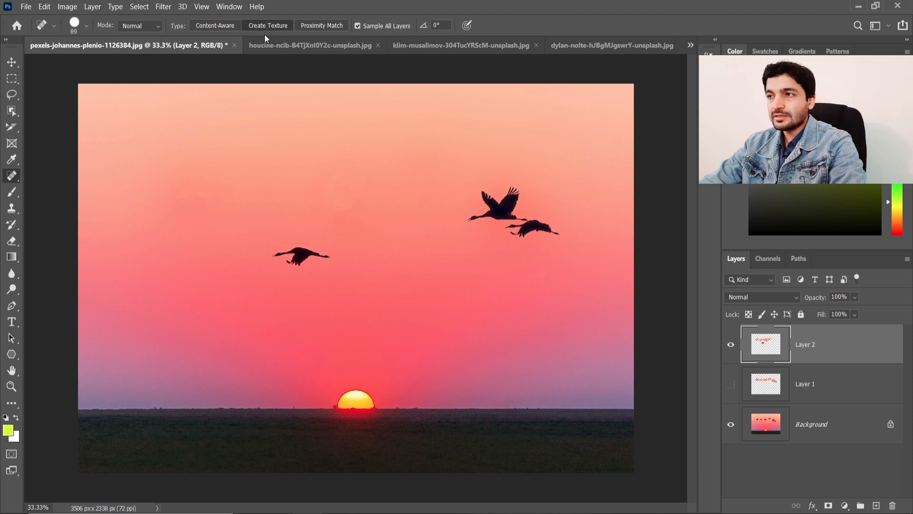
- Brush over the middle bird with Create Texture, and over the right pair and the middle bird's remnant with Proximity Match
mouse_move(273, 251)
left_mouse_down()
mouse_move(327, 255)
mouse_move(286, 269)
left_mouse_up()
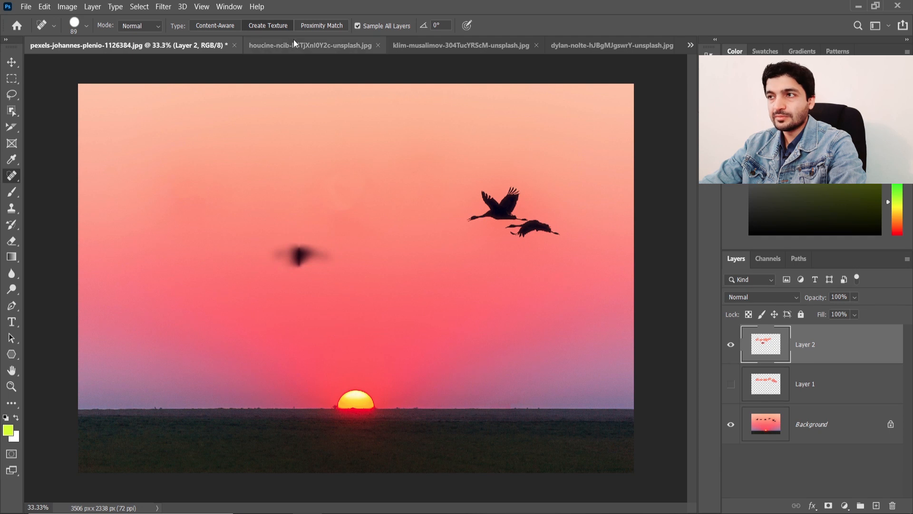
left_click(315, 26)
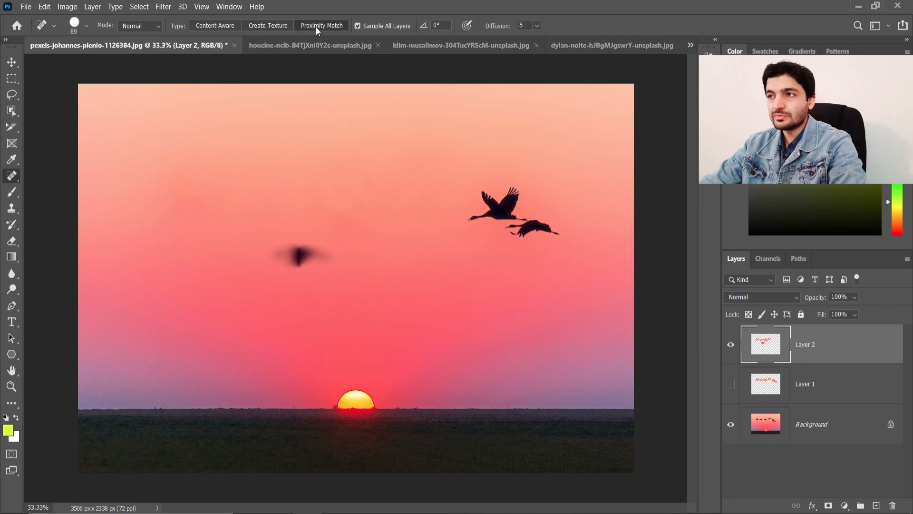
mouse_move(564, 232)
left_mouse_down()
mouse_move(508, 227)
mouse_move(512, 237)
mouse_move(501, 225)
mouse_move(512, 196)
mouse_move(500, 182)
mouse_move(484, 185)
mouse_move(487, 208)
mouse_move(503, 193)
mouse_move(474, 223)
mouse_move(486, 222)
mouse_move(483, 202)
mouse_move(520, 191)
mouse_move(479, 184)
mouse_move(488, 187)
mouse_move(482, 218)
mouse_move(504, 227)
mouse_move(499, 226)
left_mouse_up()
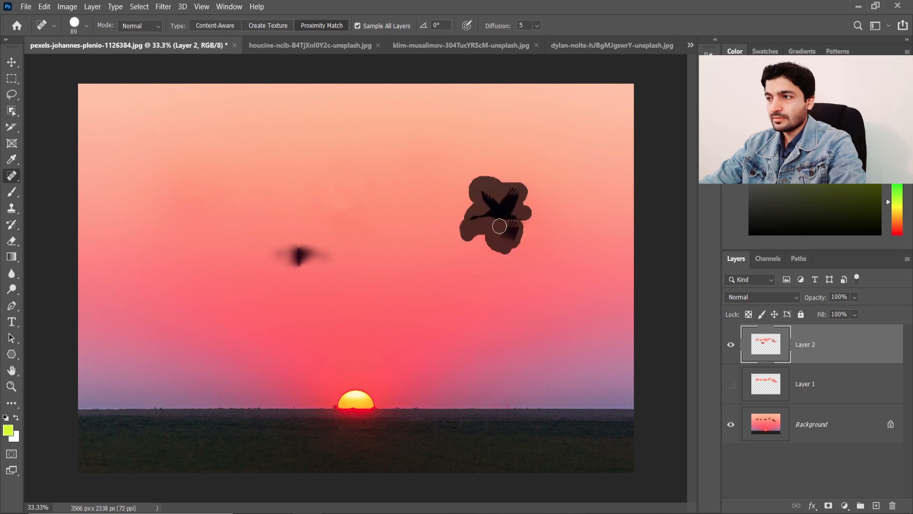
mouse_move(286, 257)
left_mouse_down()
mouse_move(320, 252)
mouse_move(276, 260)
mouse_move(329, 276)
left_mouse_up()
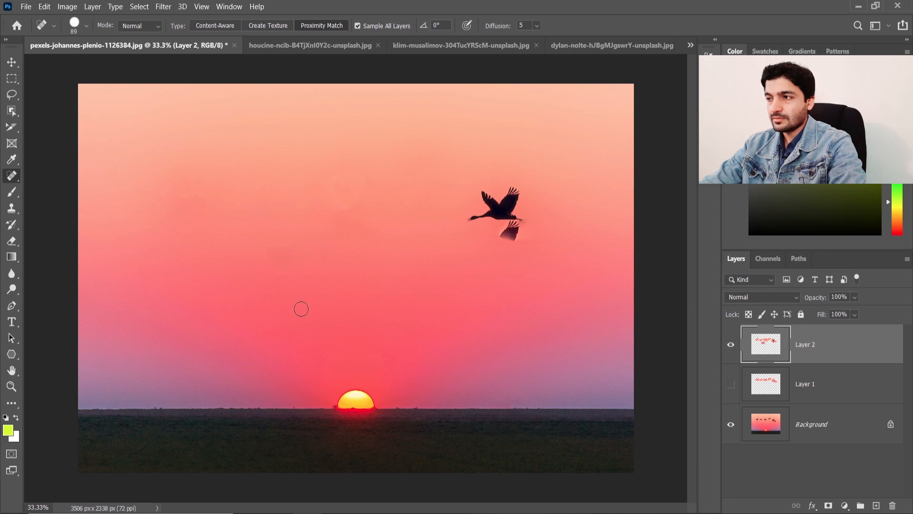
left_click(301, 25)
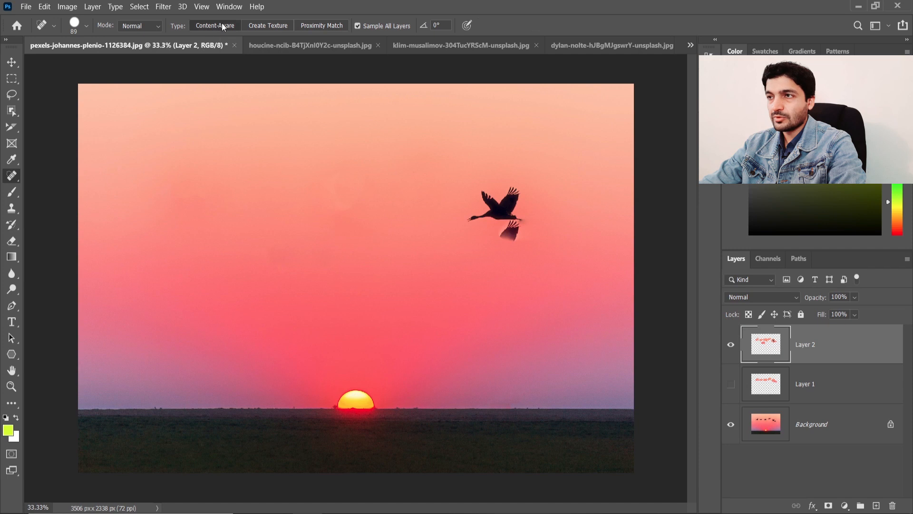
- Choose the Healing Brush with Pattern as source and paint the autumn Trees pattern over the remaining bird
right_click(12, 177)
left_click(53, 187)
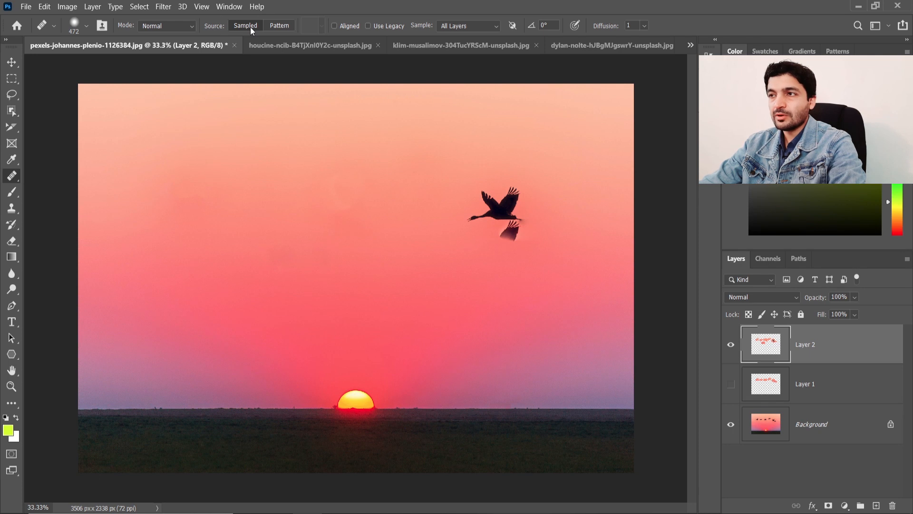
left_click(280, 27)
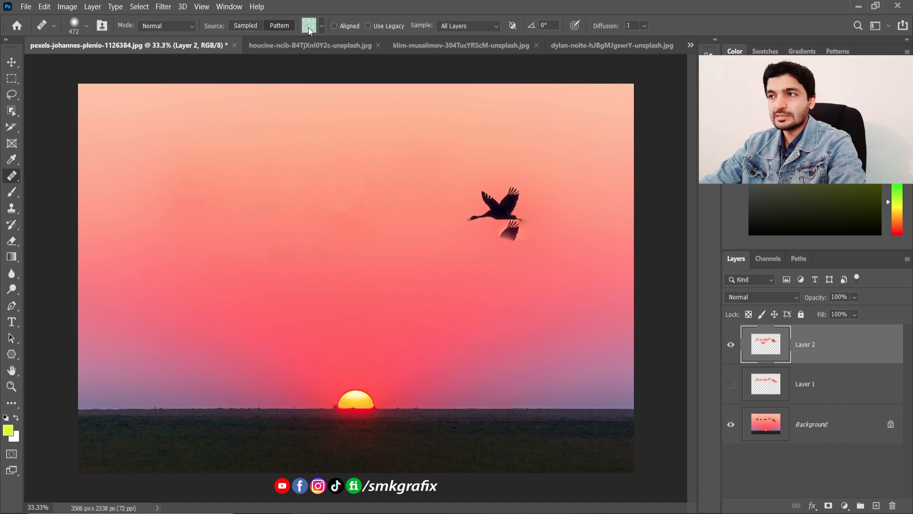
left_click(322, 27)
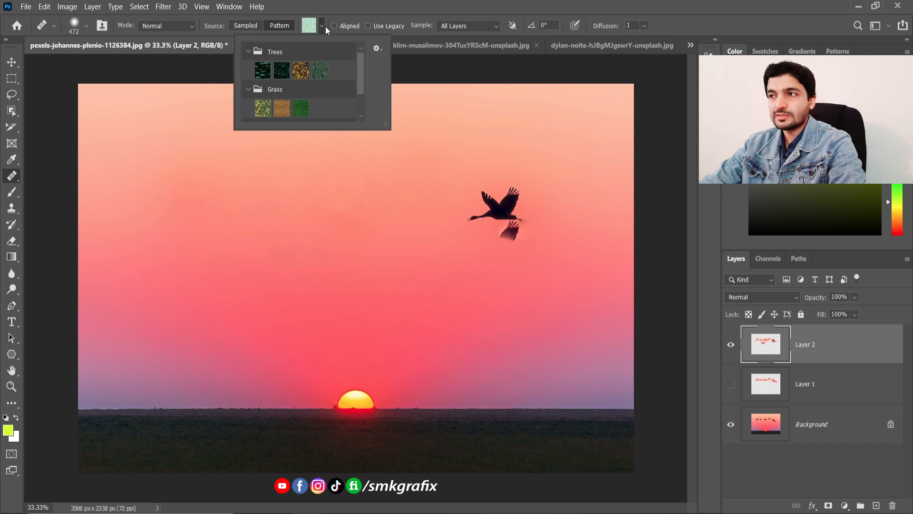
left_click(301, 71)
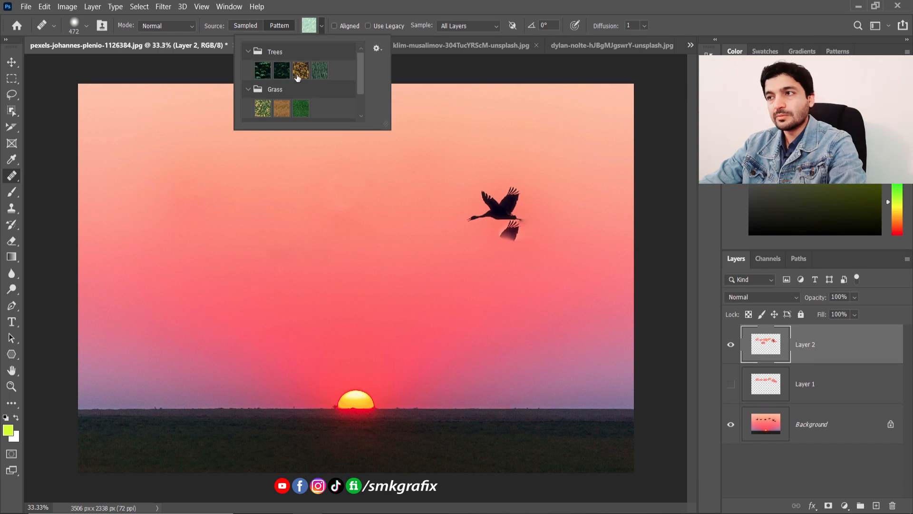
left_click(502, 206)
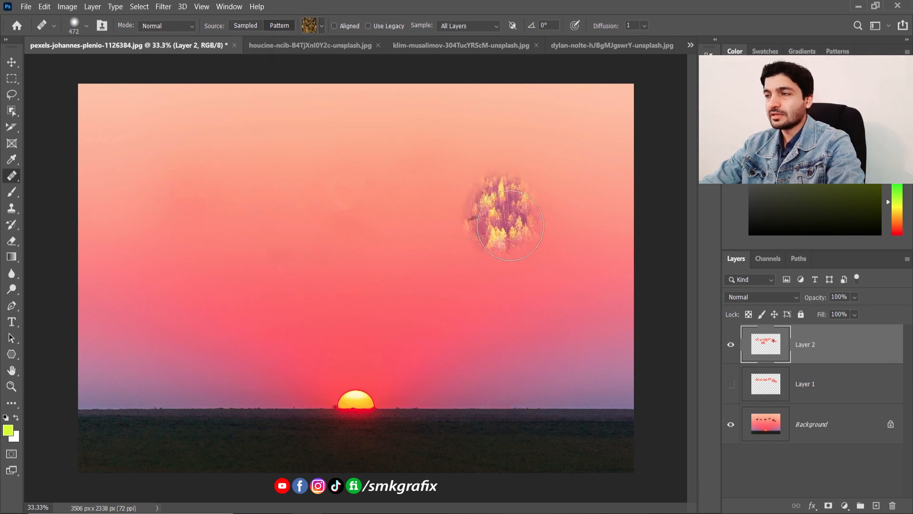
- Pick the first Grass pattern and paint it over the round tree-patterned patch in the sky
left_click(322, 27)
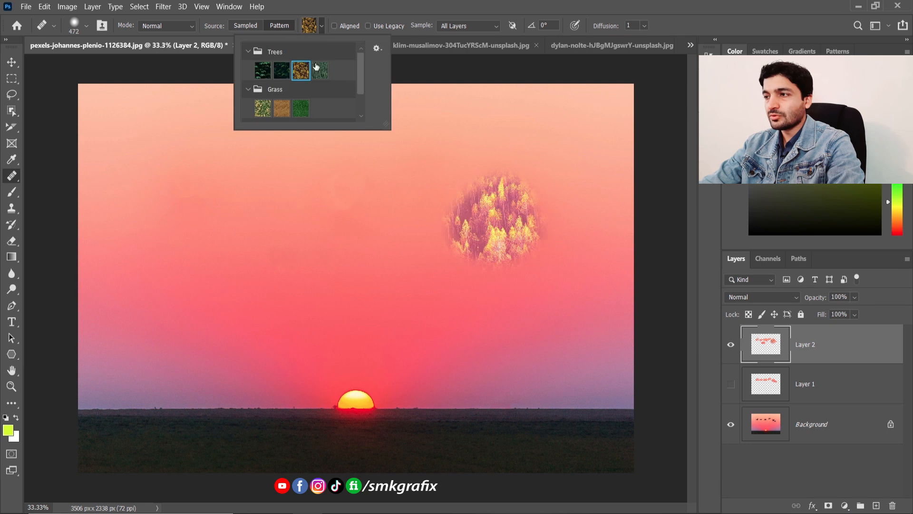
left_click(262, 72)
left_click(266, 110)
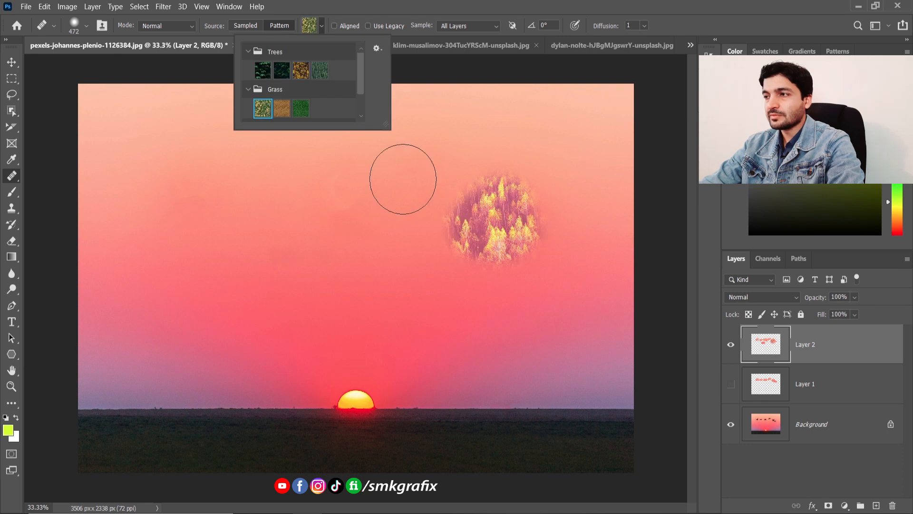
mouse_move(464, 251)
left_mouse_down()
mouse_move(465, 241)
mouse_move(497, 239)
mouse_move(507, 208)
mouse_move(477, 208)
mouse_move(510, 228)
left_mouse_up()
left_click_drag(512, 190, 520, 209)
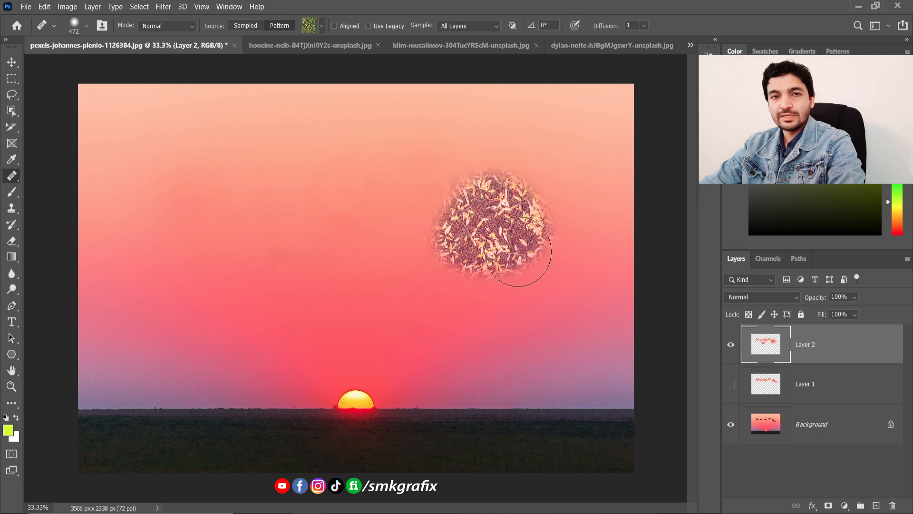